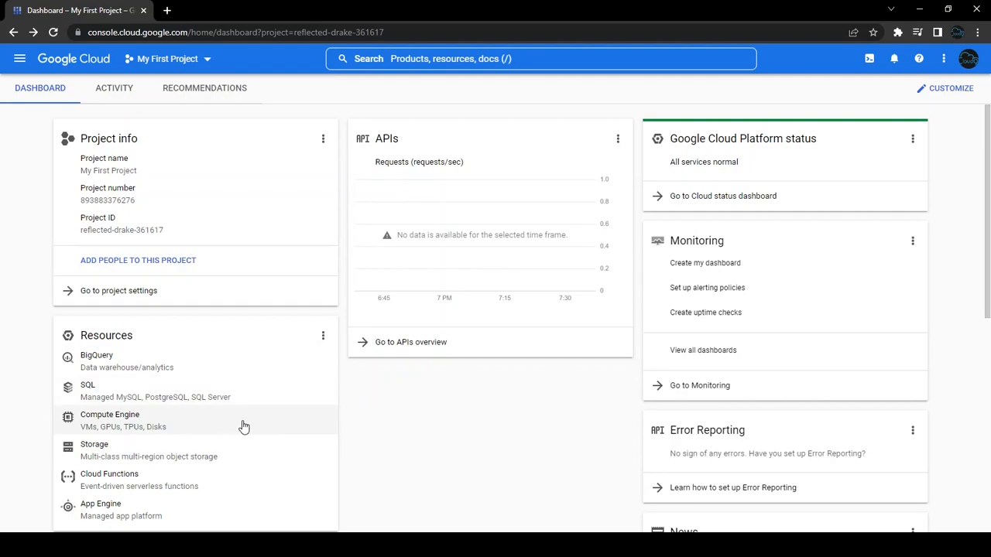
Open the Compute Engine VM instances page for the current project
click(401, 59)
text(vm)
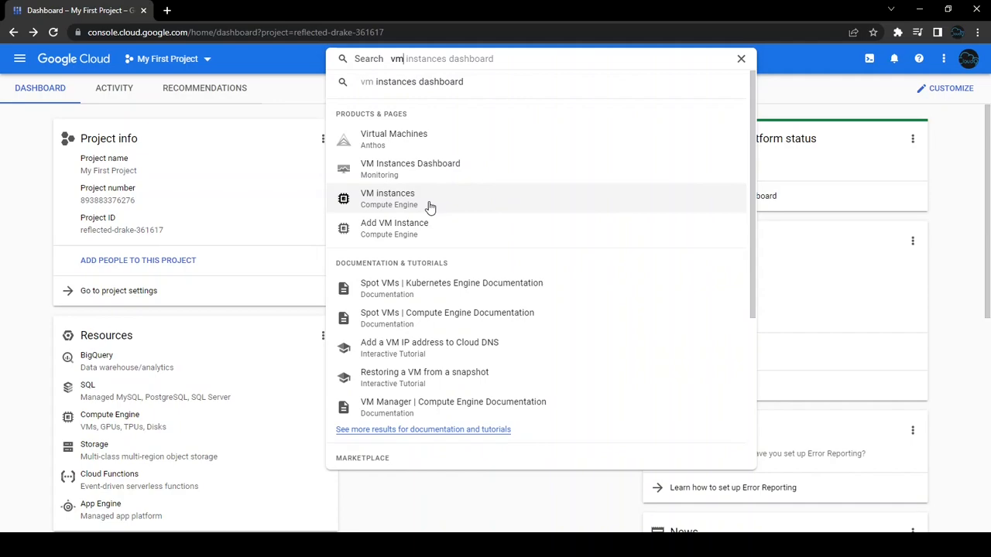
click(21, 61)
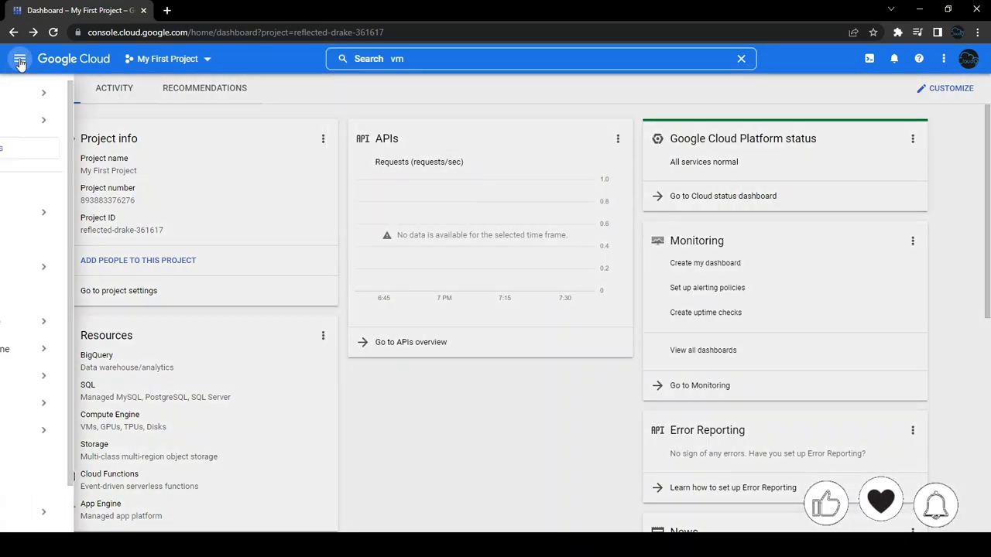
mouse_move(38, 92)
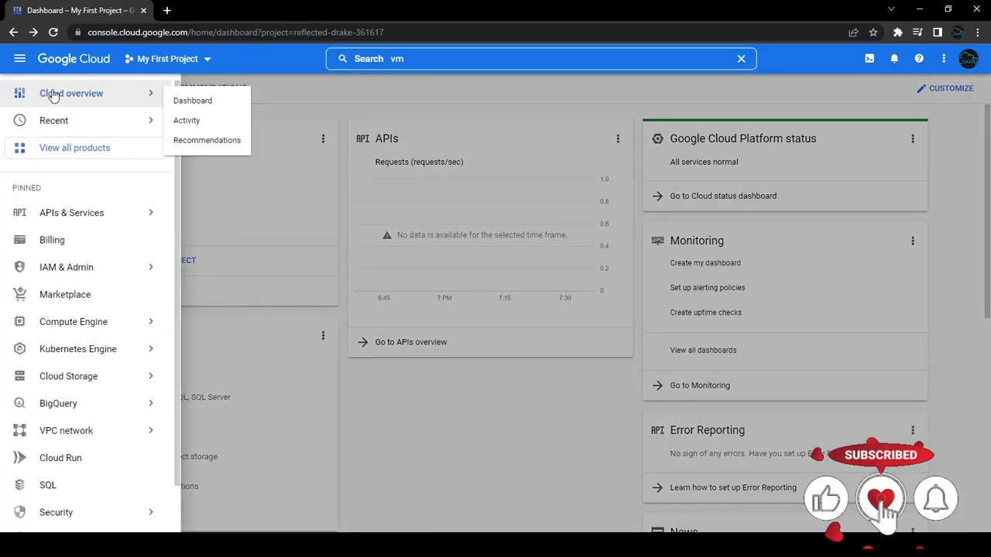
mouse_move(117, 328)
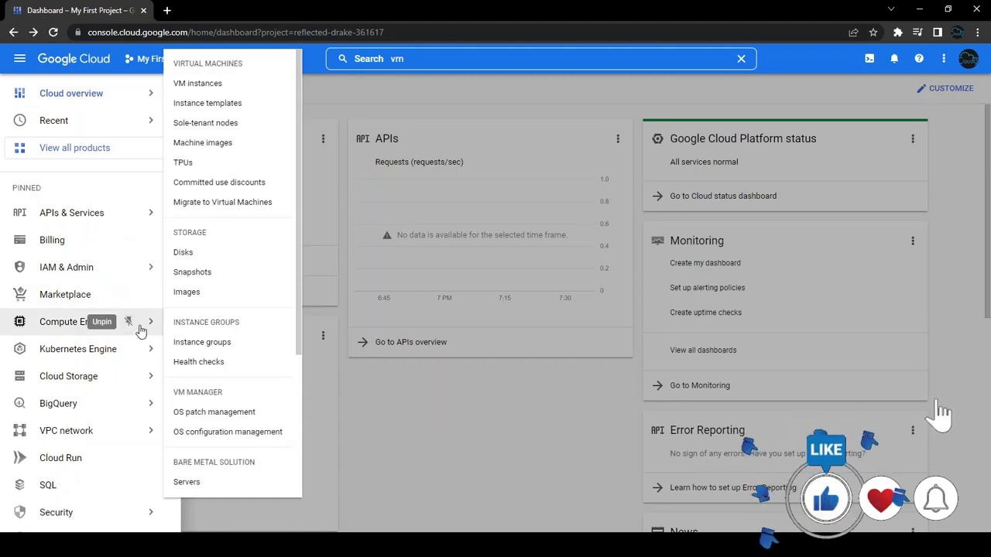
click(215, 83)
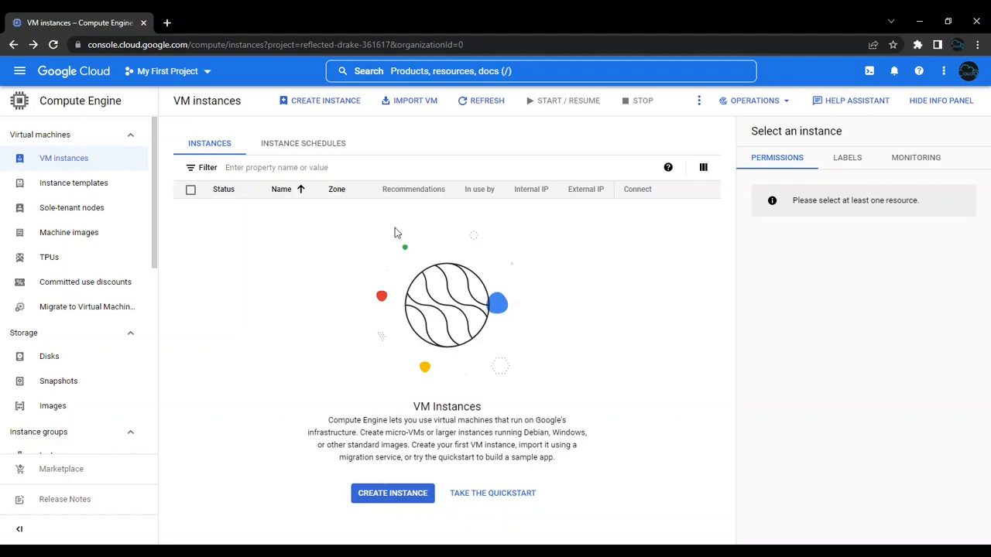
click(206, 73)
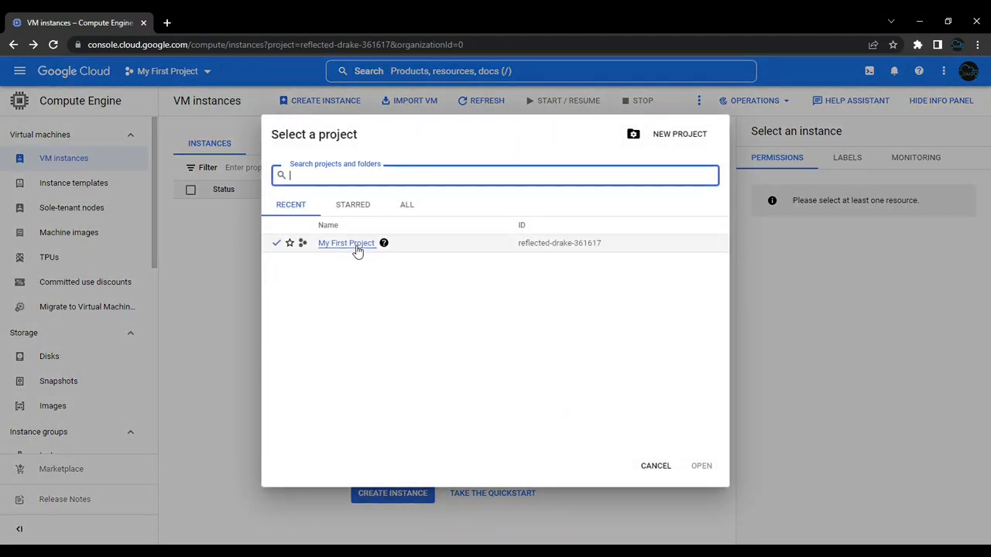
click(687, 140)
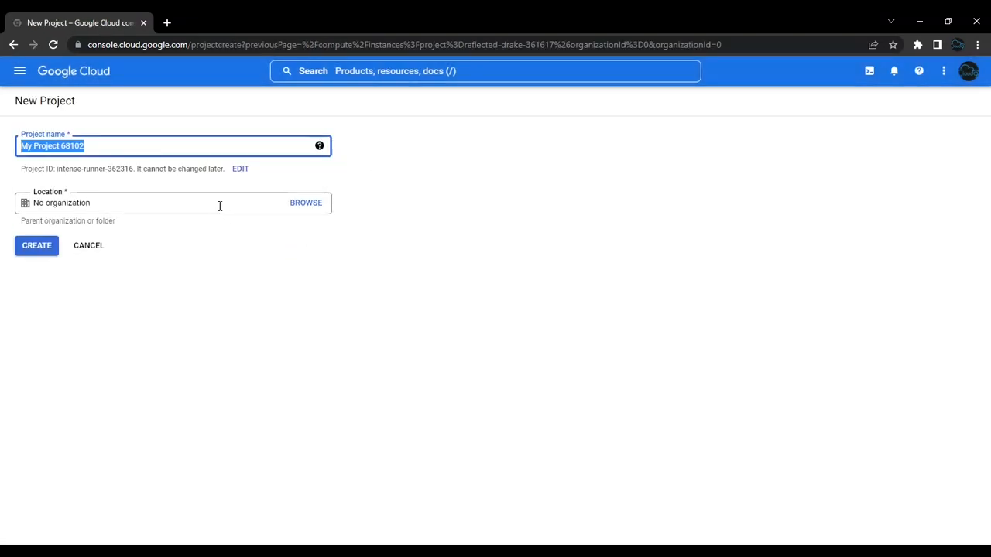
click(170, 216)
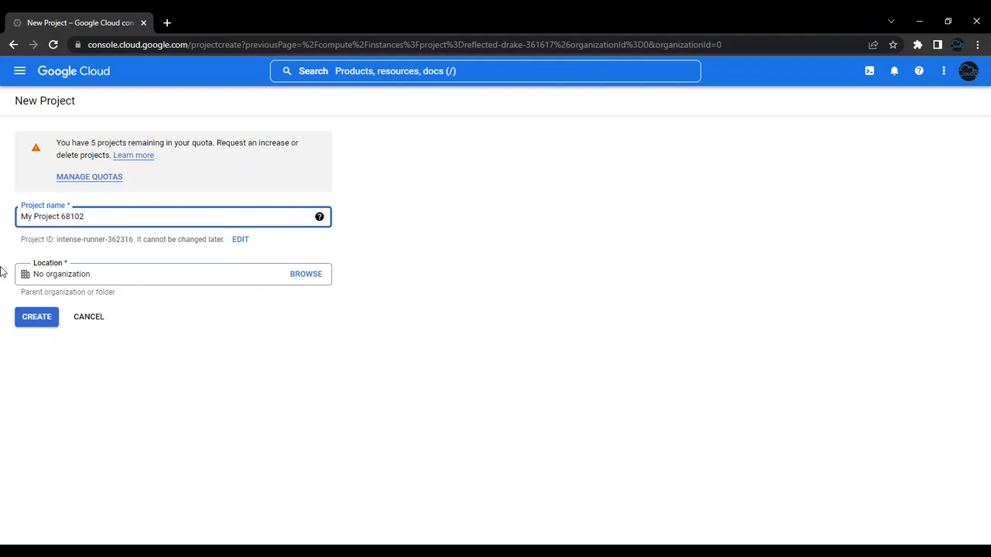
click(96, 325)
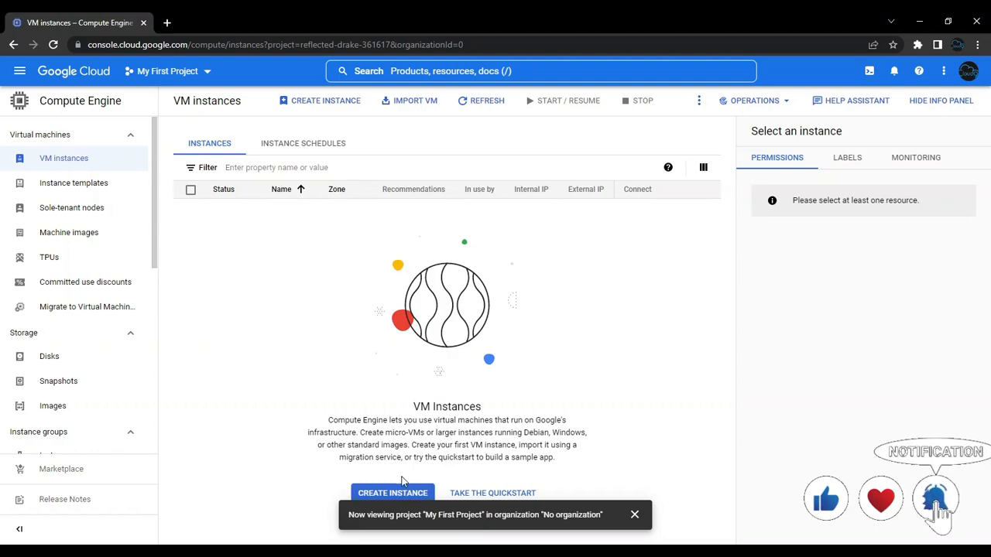
Start creating a new VM instance and name it playvm
click(328, 101)
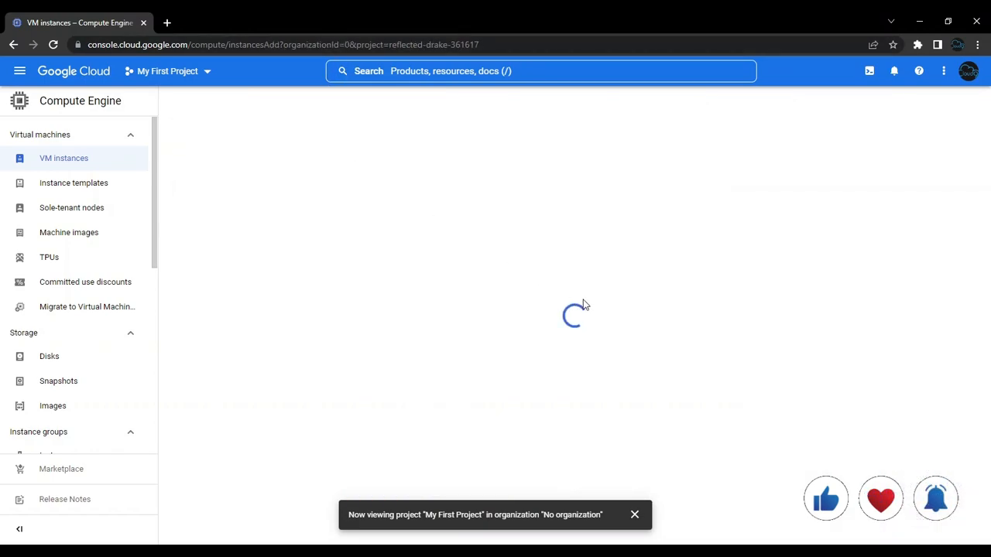
click(635, 515)
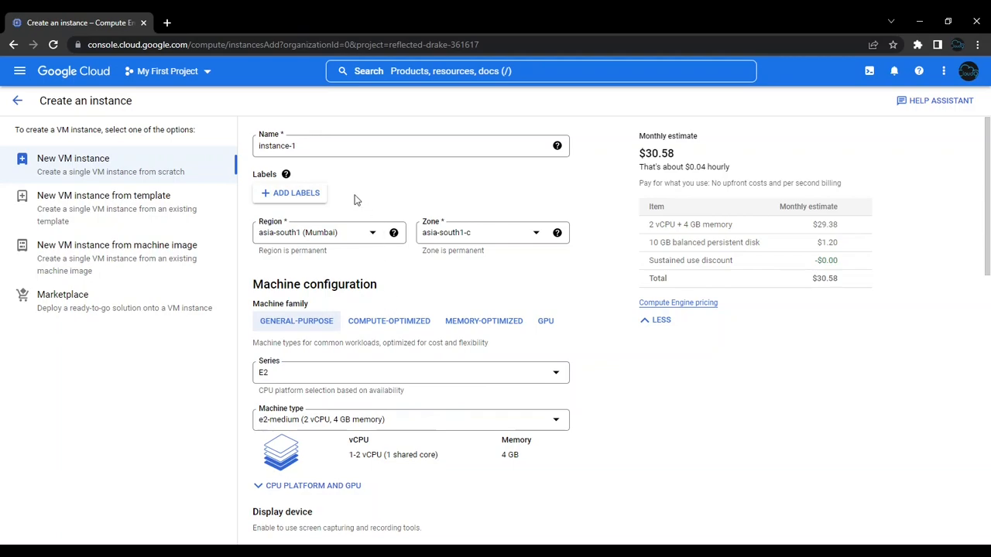
click(342, 144)
key(BackSpace)
key(BackSpace)
key(BackSpace)
key(BackSpace)
key(BackSpace)
key(BackSpace)
key(BackSpace)
key(BackSpace)
key(BackSpace)
key(BackSpace)
text(playvm)
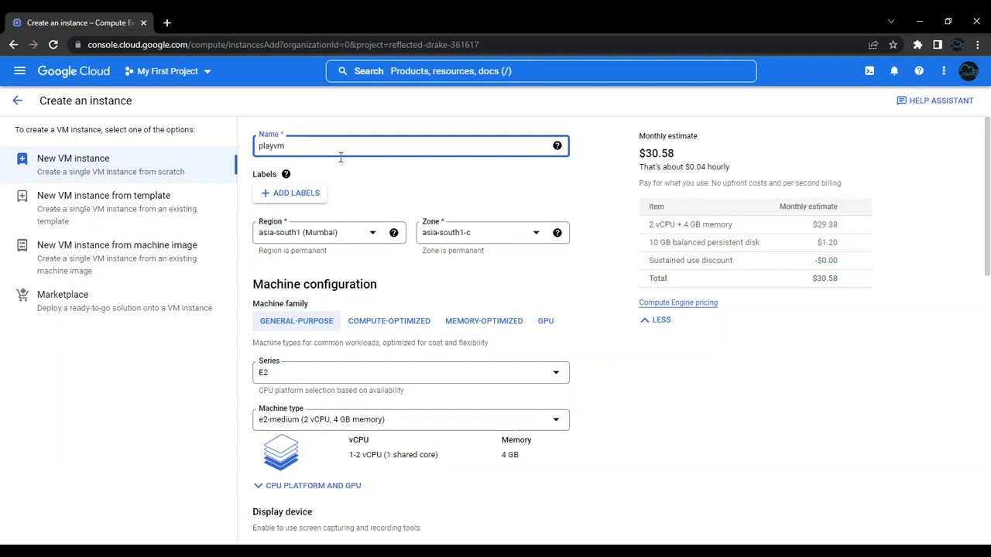
Add a label to the instance with the key service and the value play, and save it
click(269, 195)
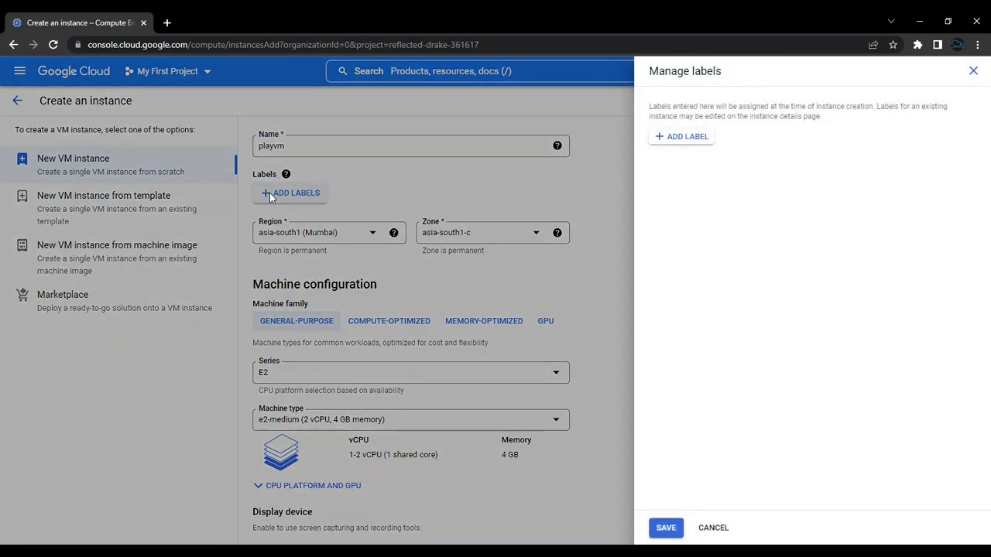
click(659, 136)
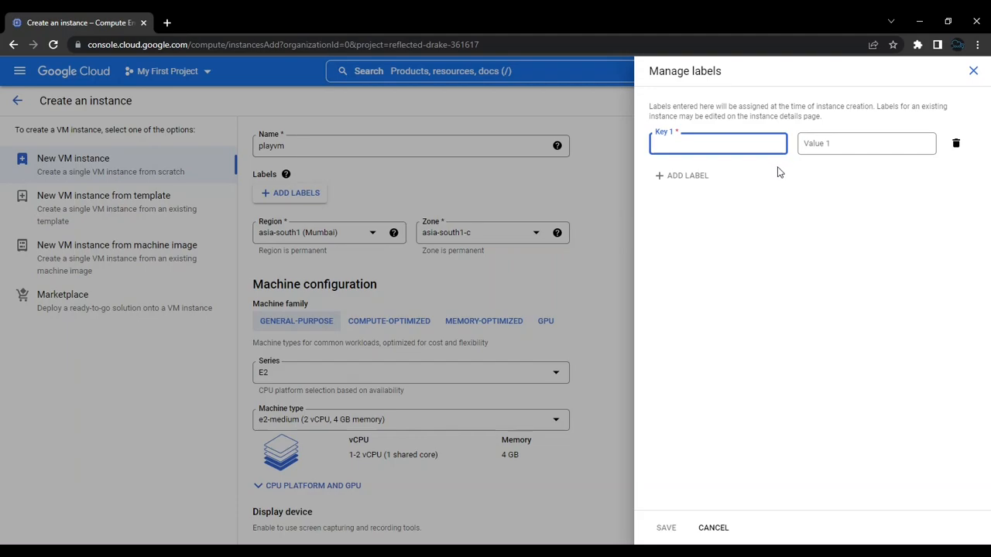
text(service)
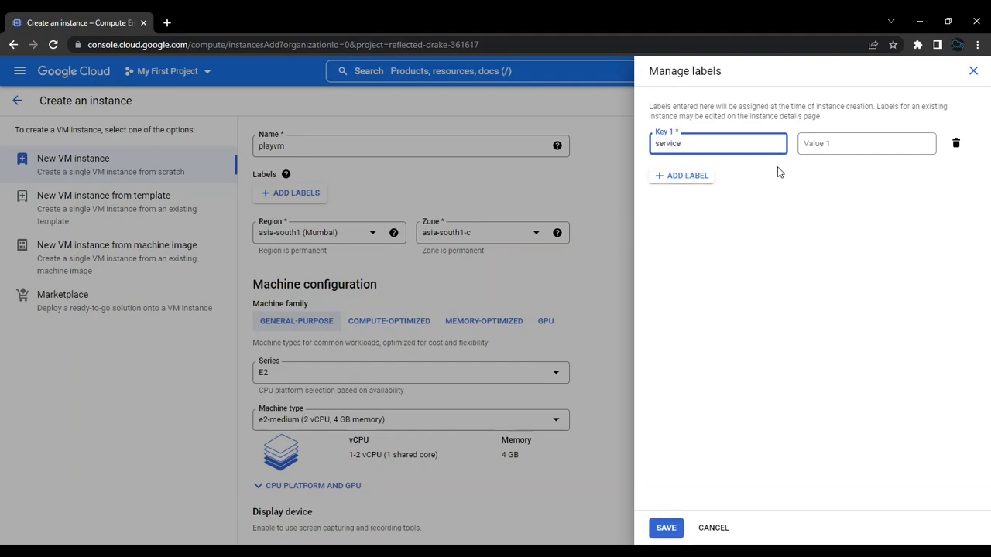
click(821, 144)
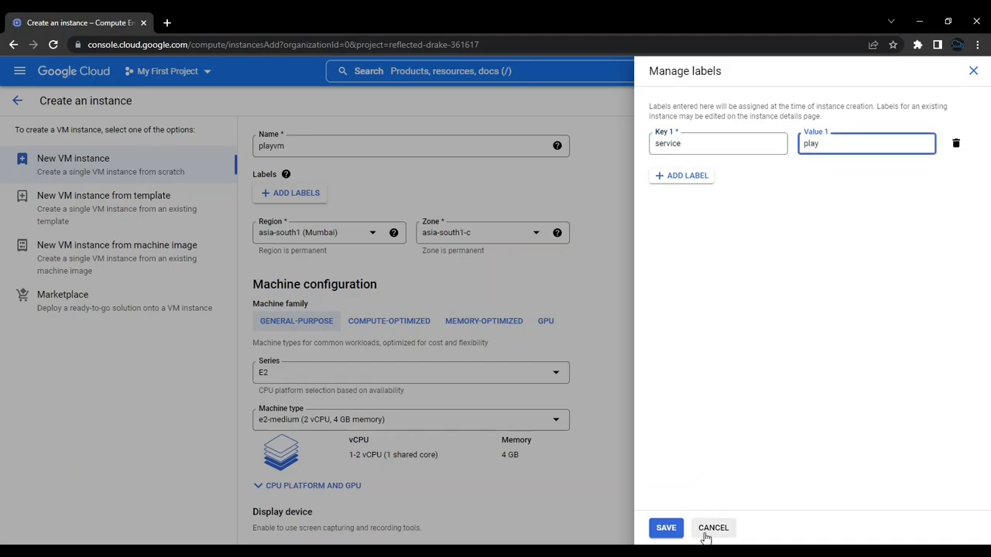
click(660, 533)
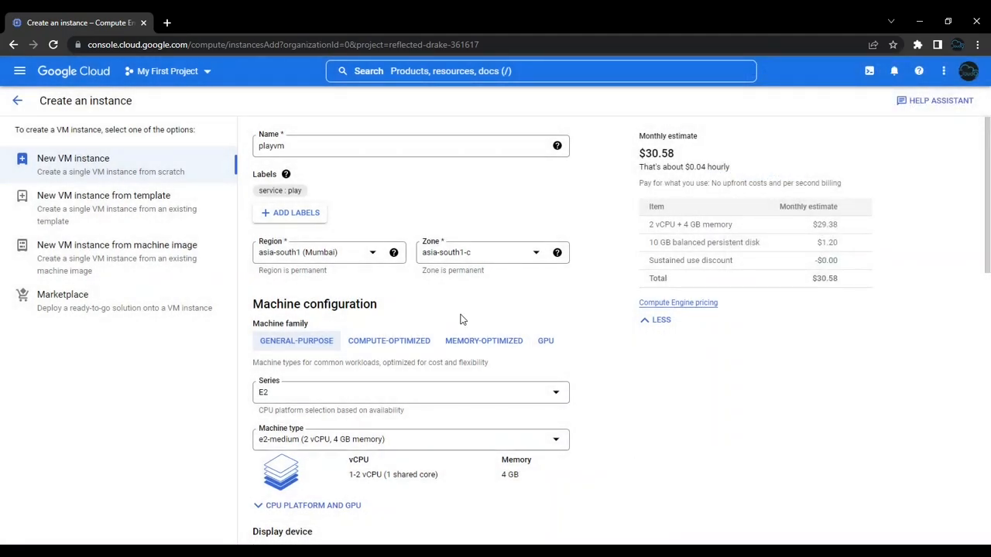
Choose asia-south1 (Mumbai) as the instance's region and asia-south1-c as its zone
click(369, 257)
scroll(382, 334, up, 6)
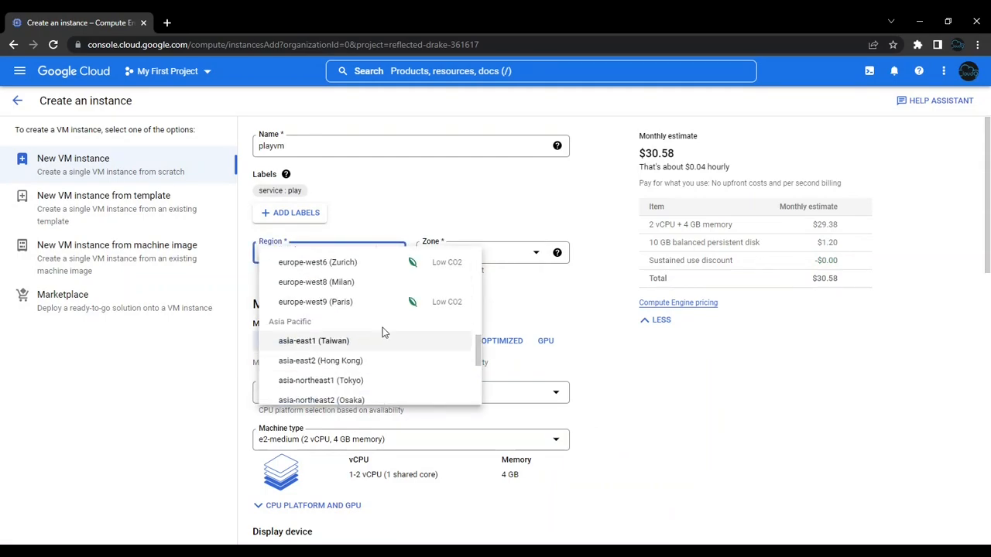
scroll(394, 338, down, 5)
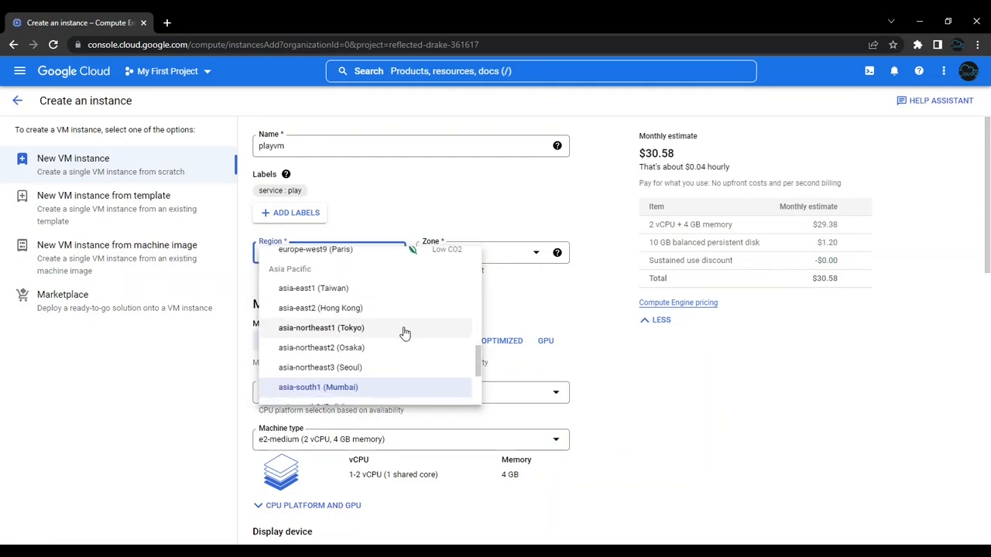
scroll(409, 338, down, 1)
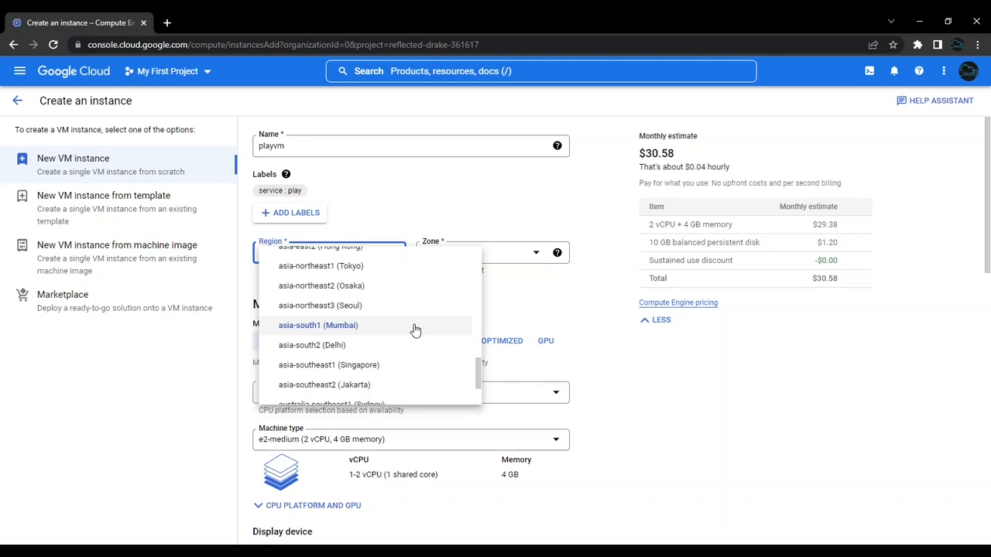
click(416, 330)
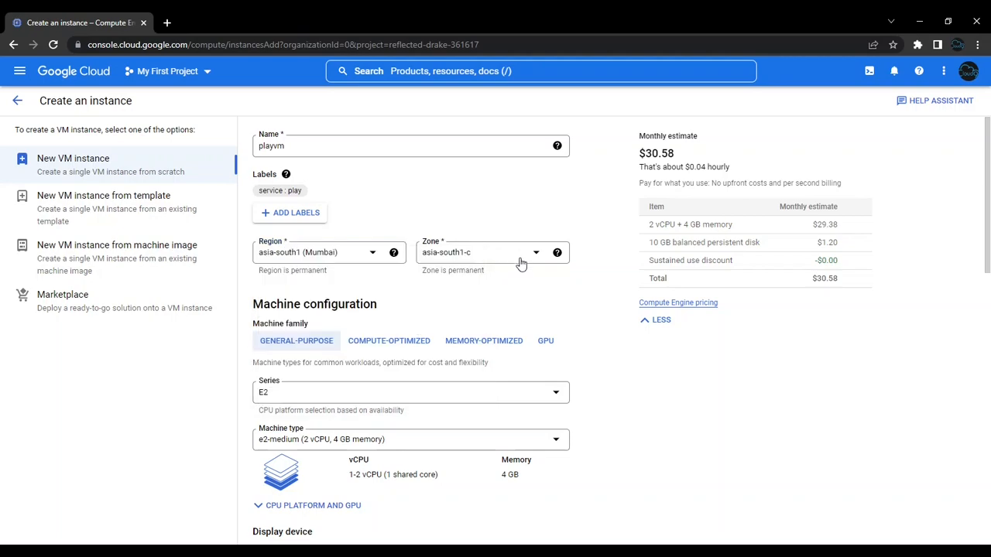
click(536, 255)
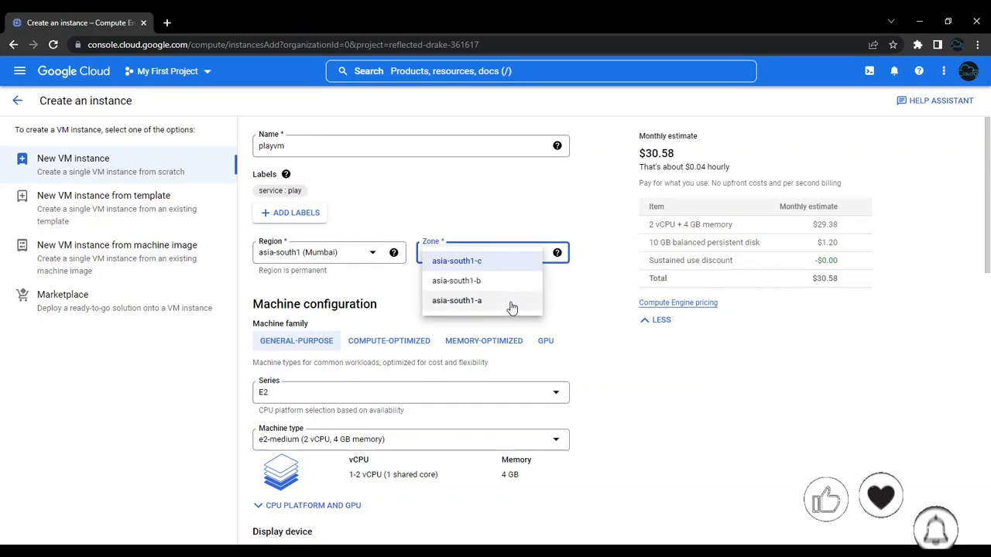
click(507, 263)
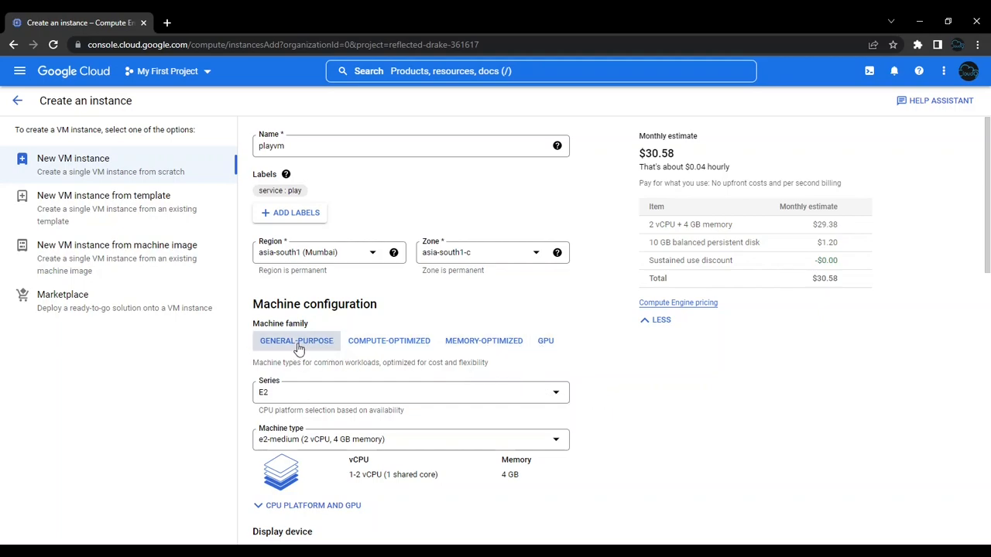
Compare the compute-optimized, memory-optimized and GPU machine families, returning to the general-purpose family
scroll(299, 348, down, 1)
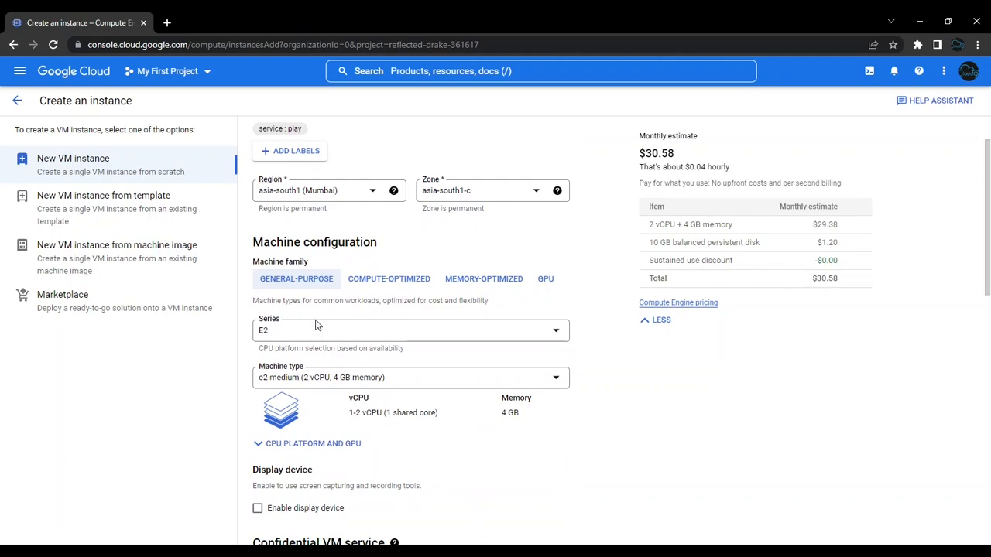
scroll(316, 325, down, 1)
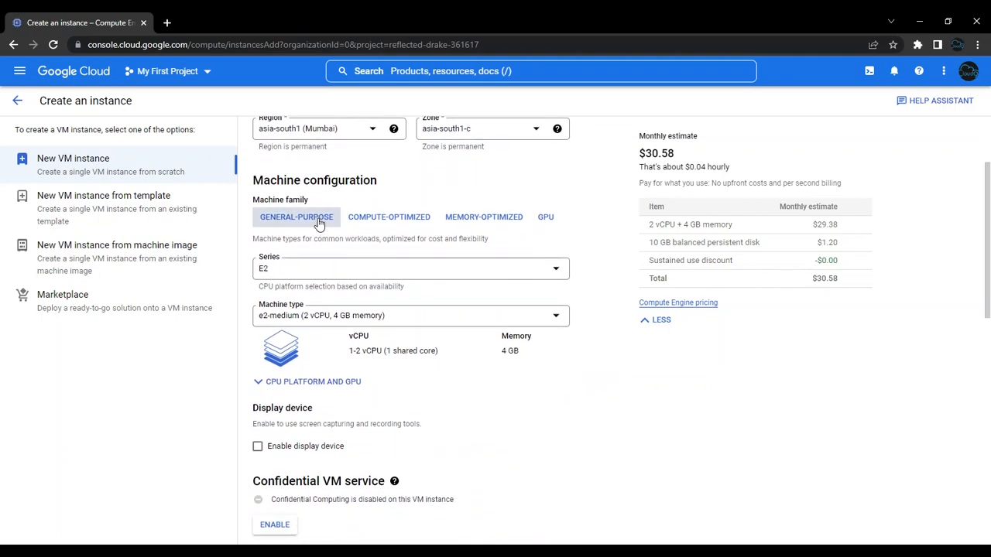
click(395, 224)
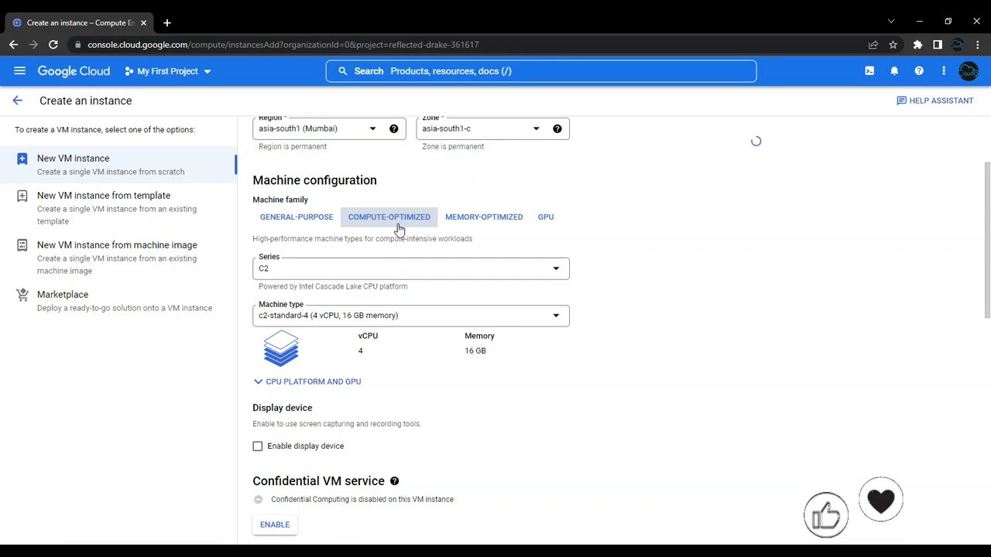
click(477, 224)
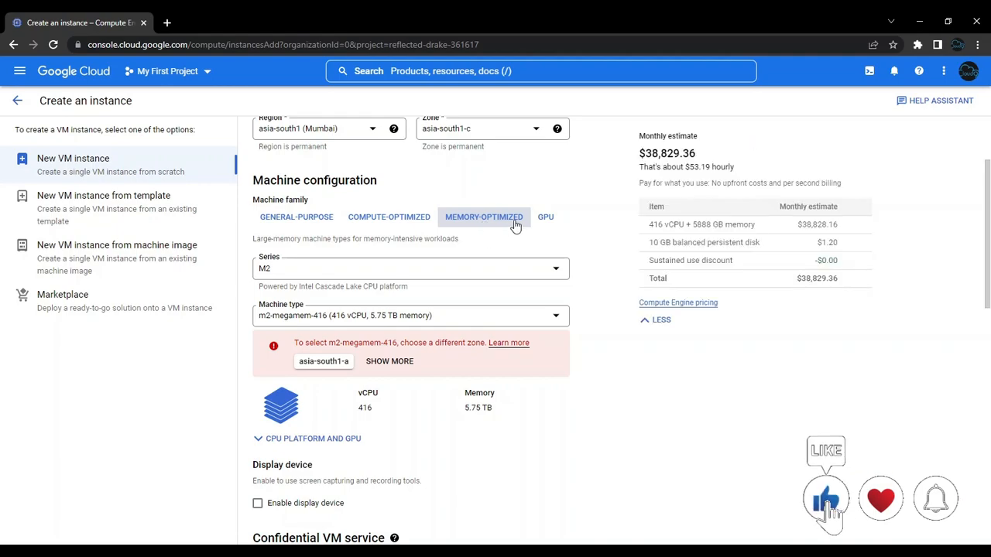
click(545, 219)
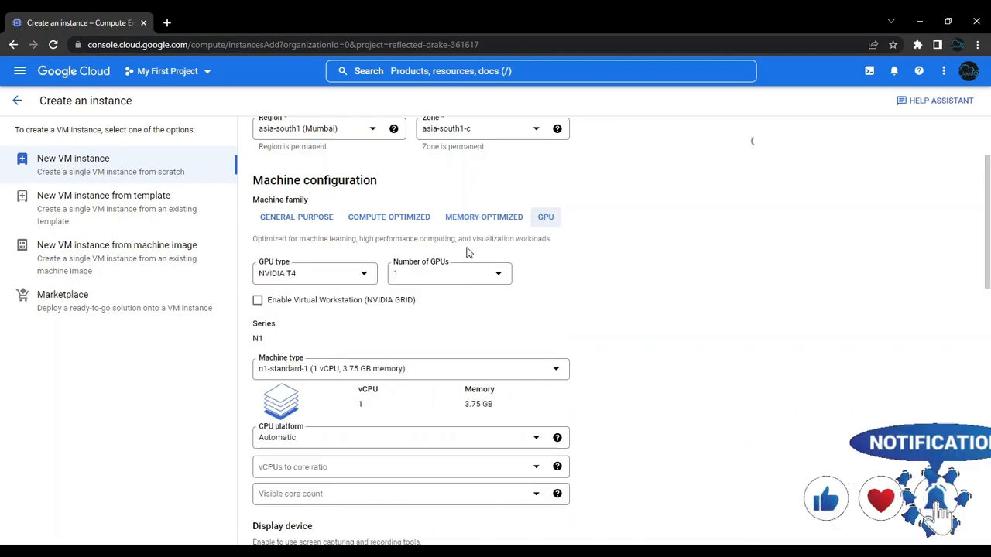
click(297, 225)
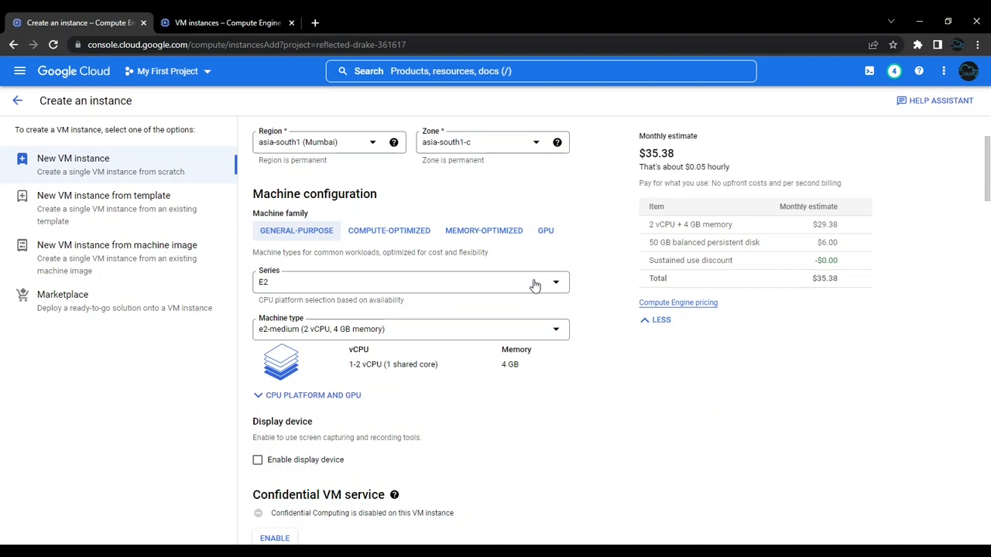
Keep the E2 series and set the machine type to Custom after reviewing the predefined types
click(533, 285)
click(594, 355)
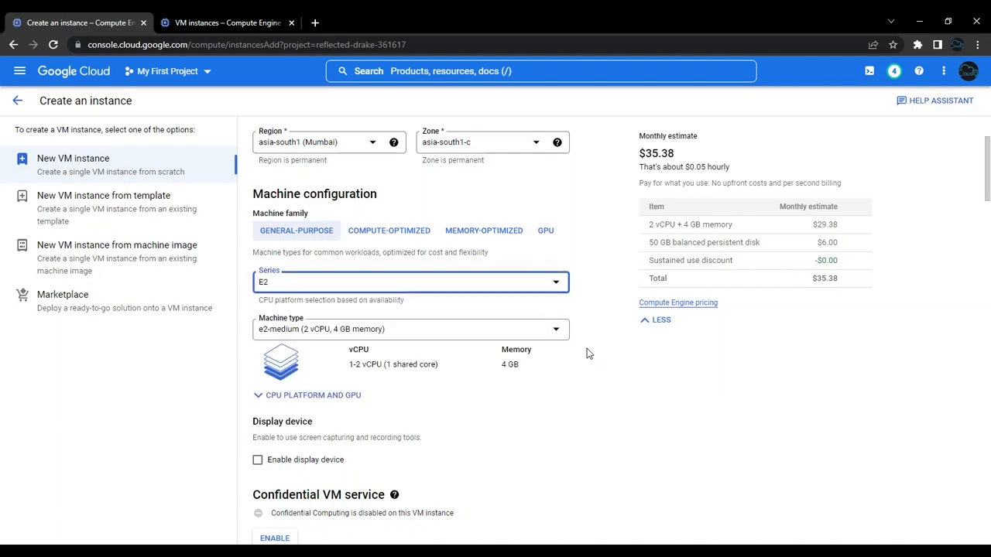
click(554, 331)
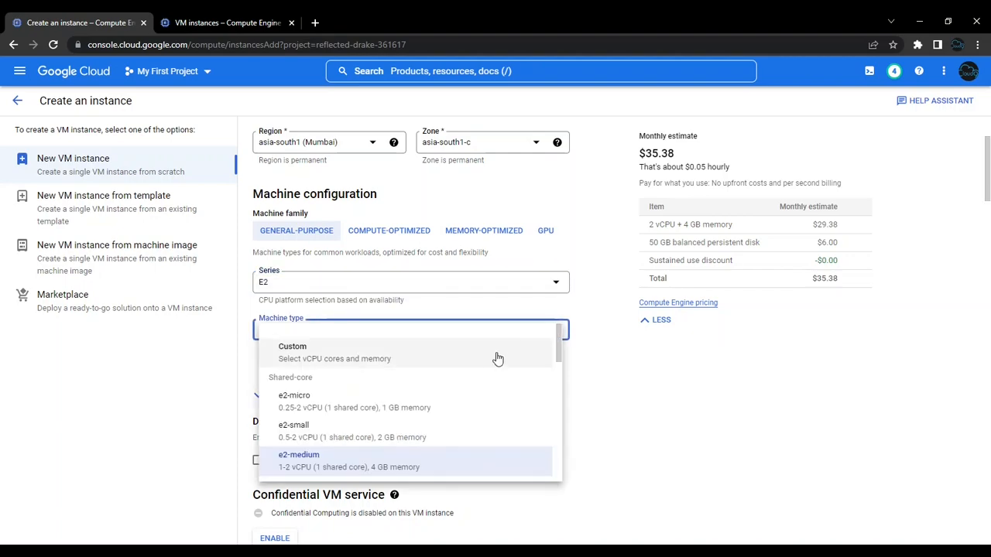
scroll(493, 391, down, 2)
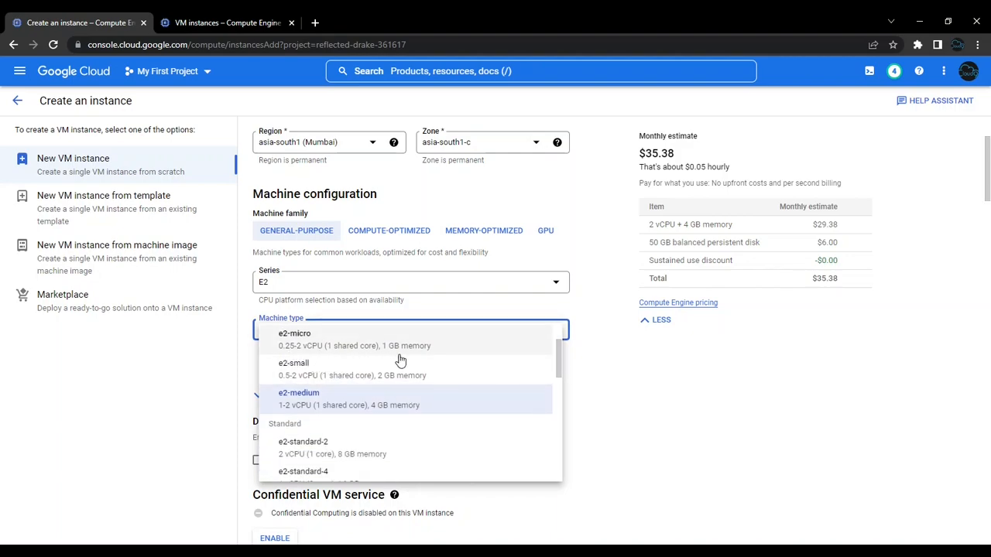
scroll(477, 394, down, 5)
scroll(494, 409, down, 3)
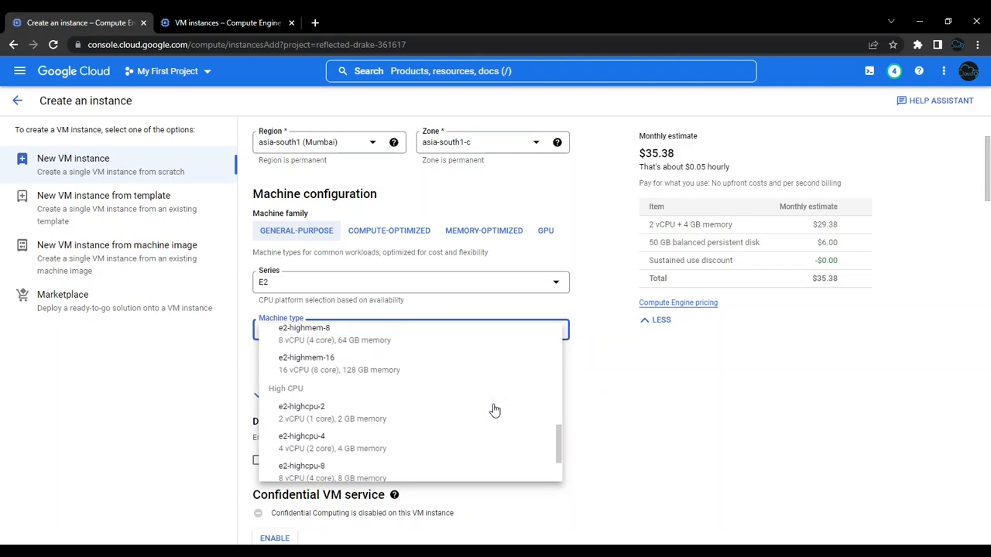
scroll(494, 409, up, 10)
scroll(494, 408, down, 3)
scroll(494, 409, up, 3)
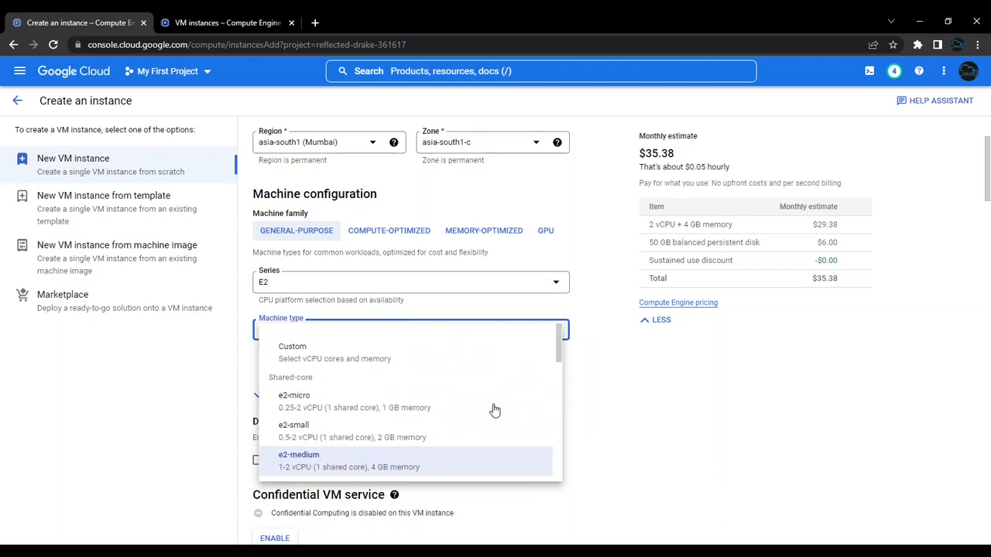
click(403, 356)
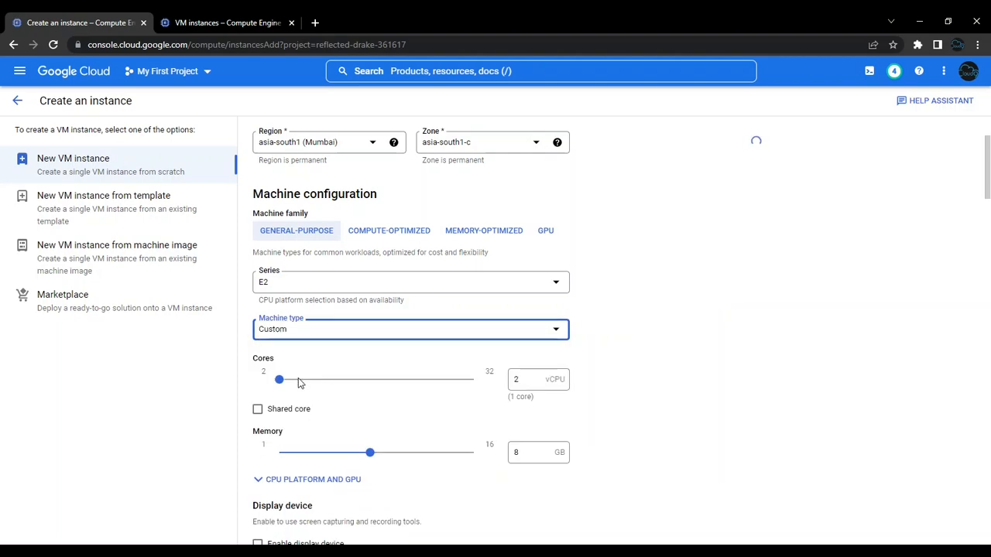
Try 12 vCPU cores for the custom machine, and switch the machine type to the predefined e2-medium
drag(281, 377, 348, 391)
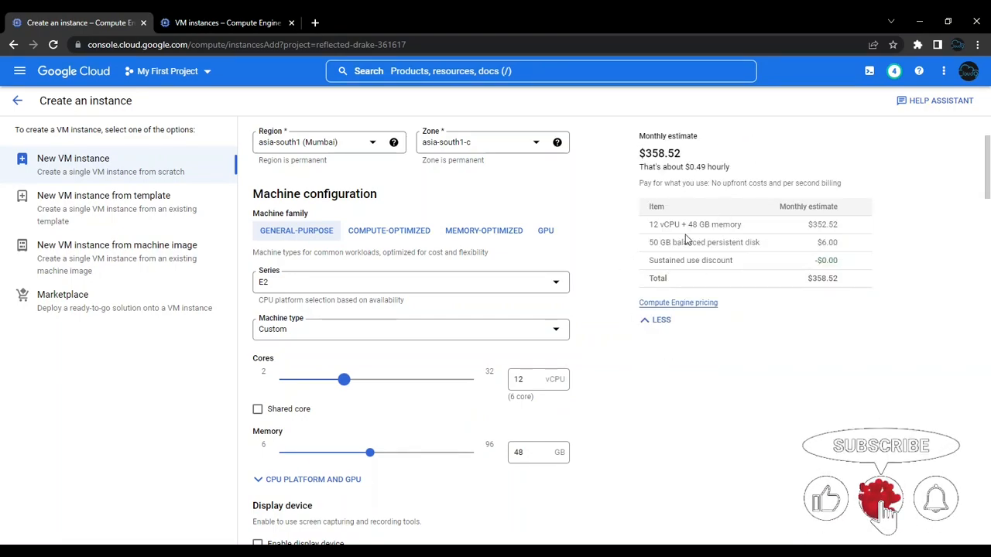
click(551, 334)
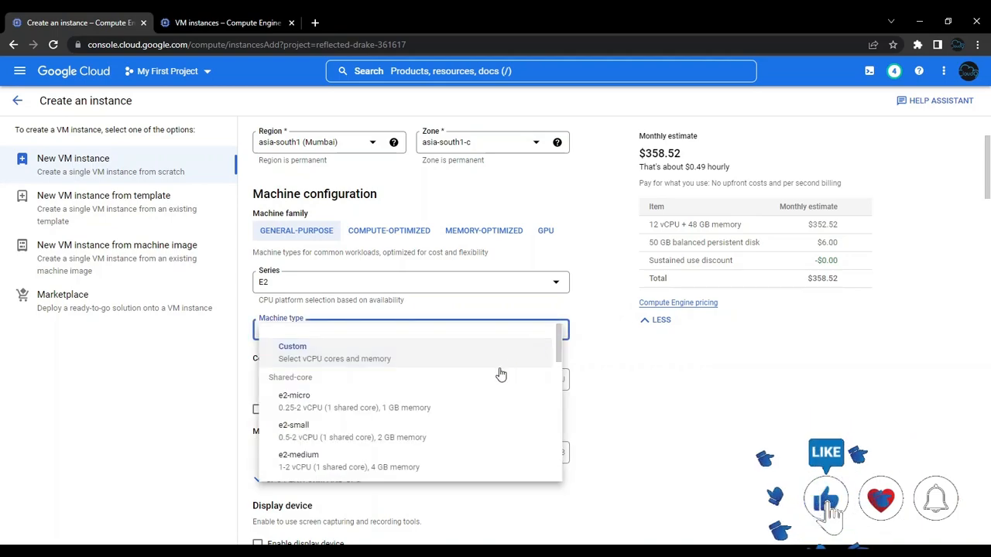
click(438, 470)
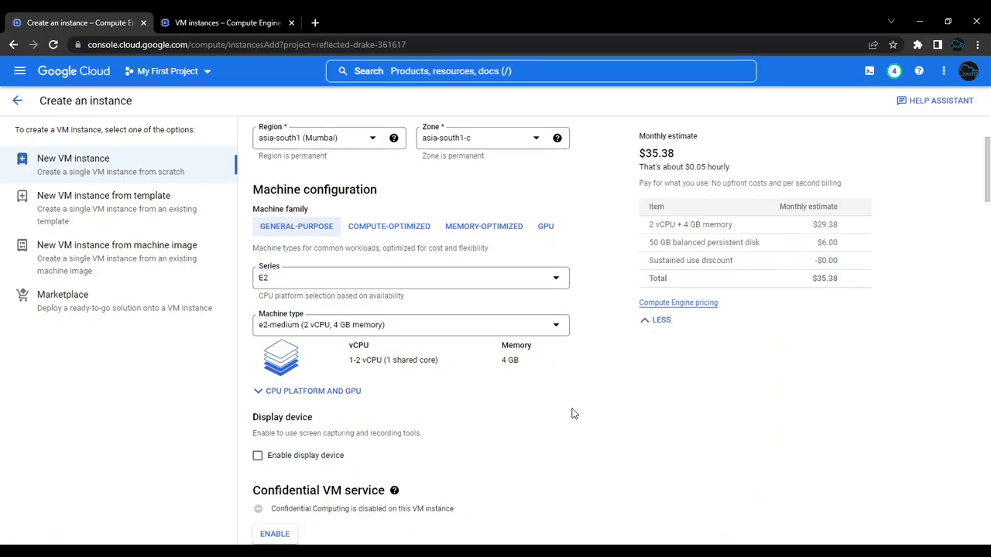
Expand the CPU platform and GPU settings and review the options for CPU platform, vCPUs to core ratio and visible core count
click(336, 396)
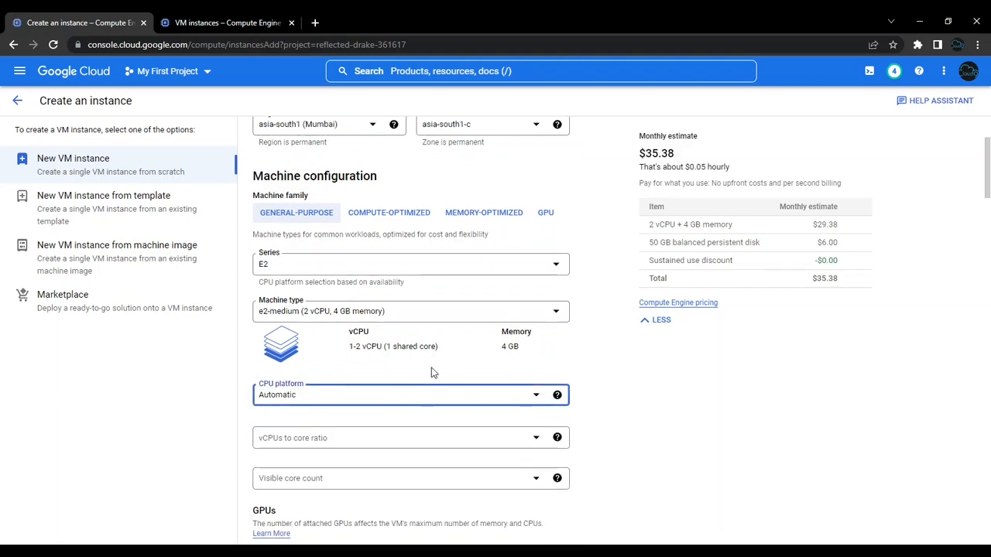
click(527, 398)
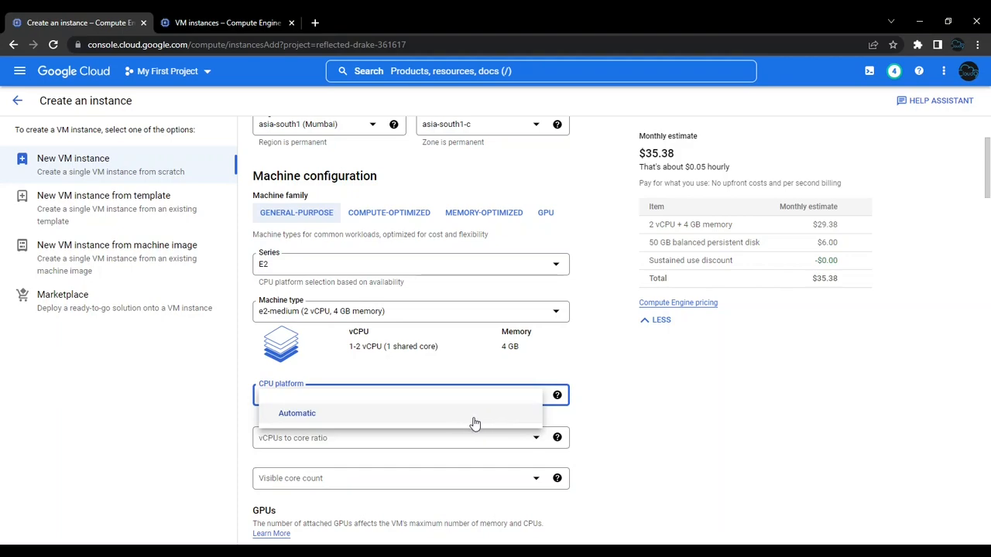
click(604, 424)
click(519, 443)
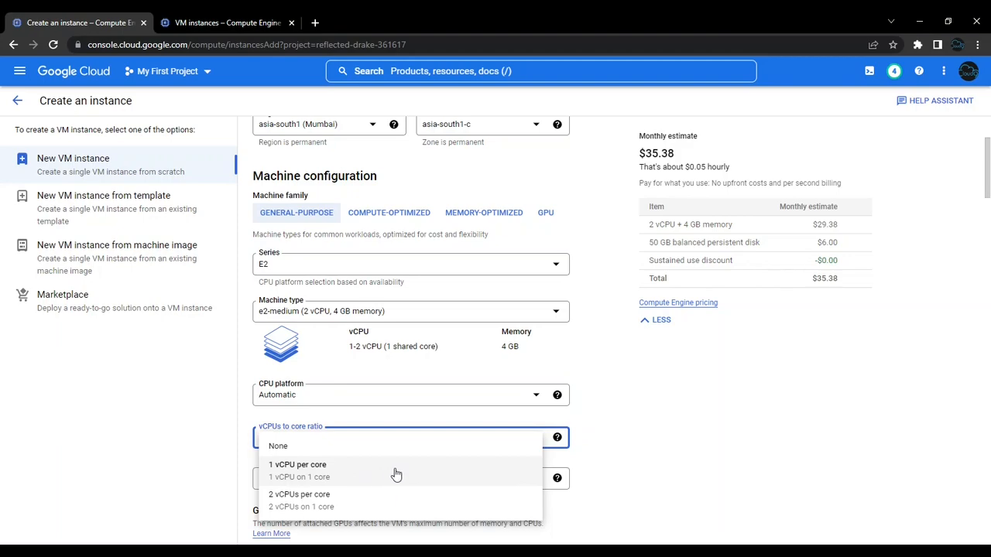
click(534, 483)
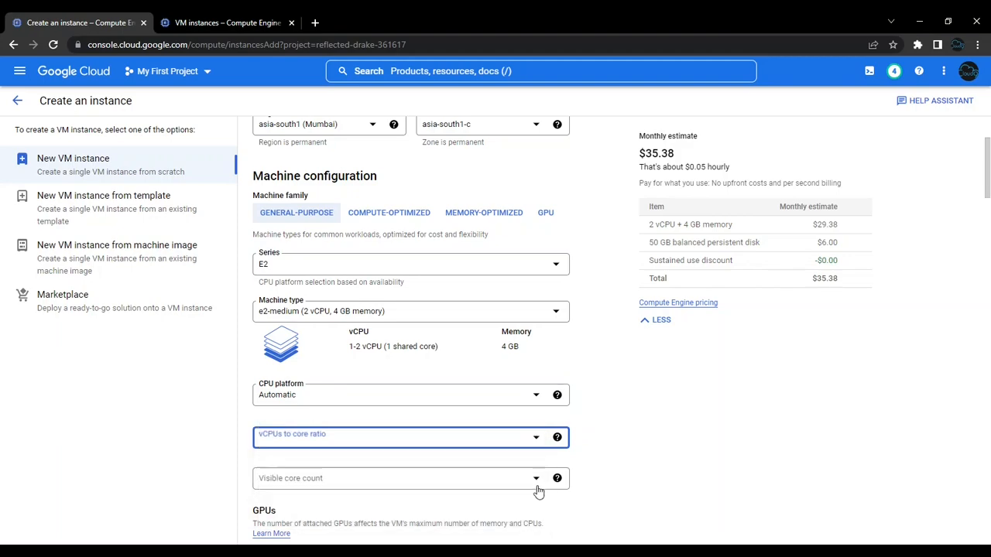
click(531, 486)
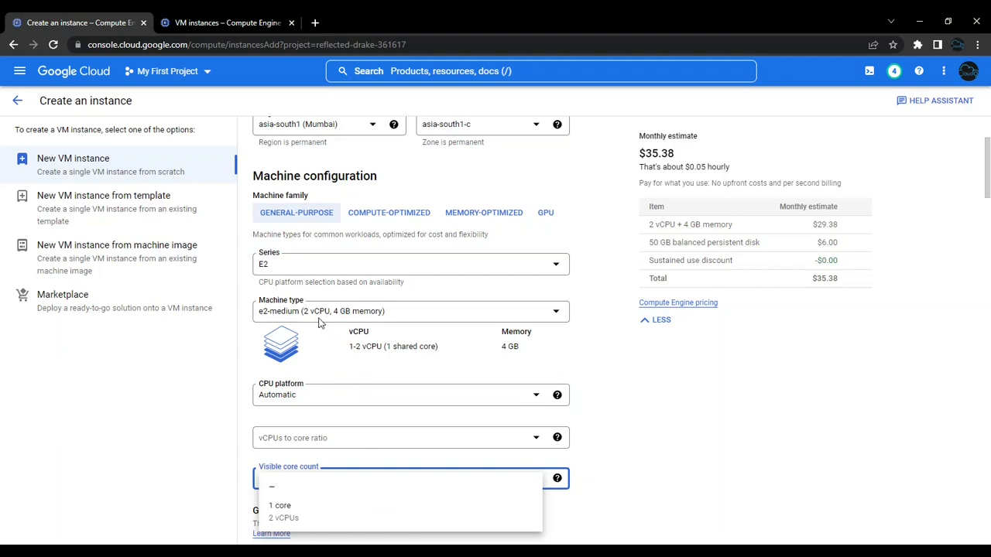
click(728, 443)
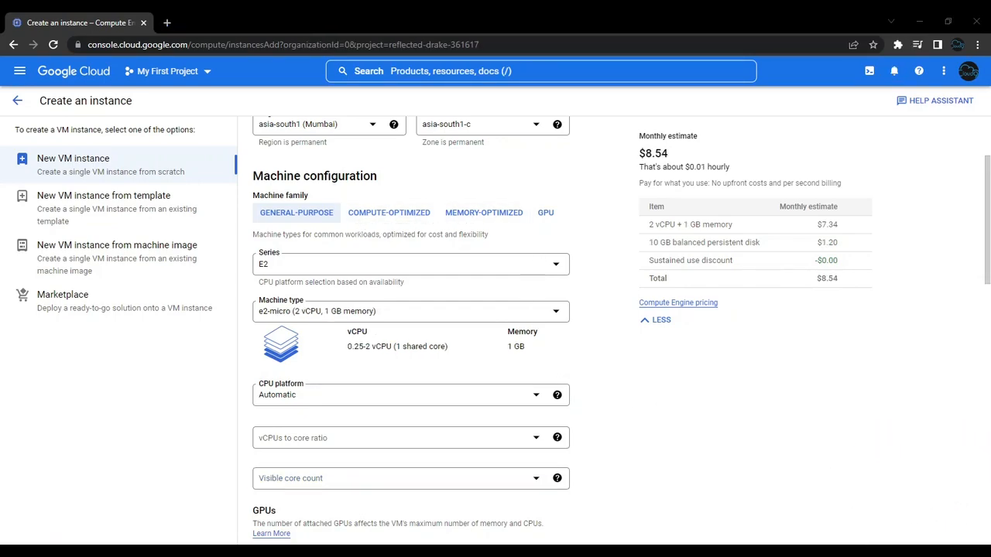
Switch the display device option on and off again, and view the Confidential Computing settings without enabling them
scroll(670, 416, down, 4)
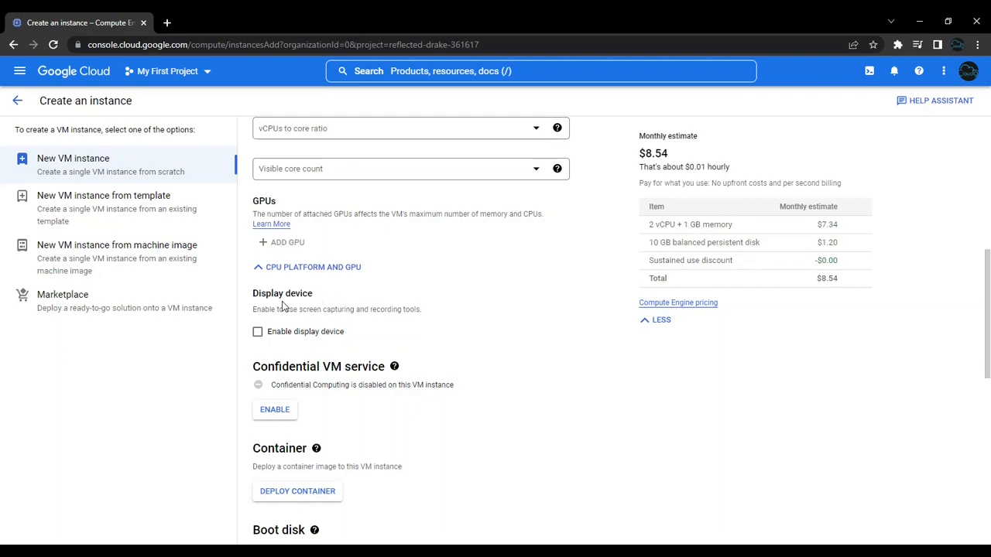
click(258, 333)
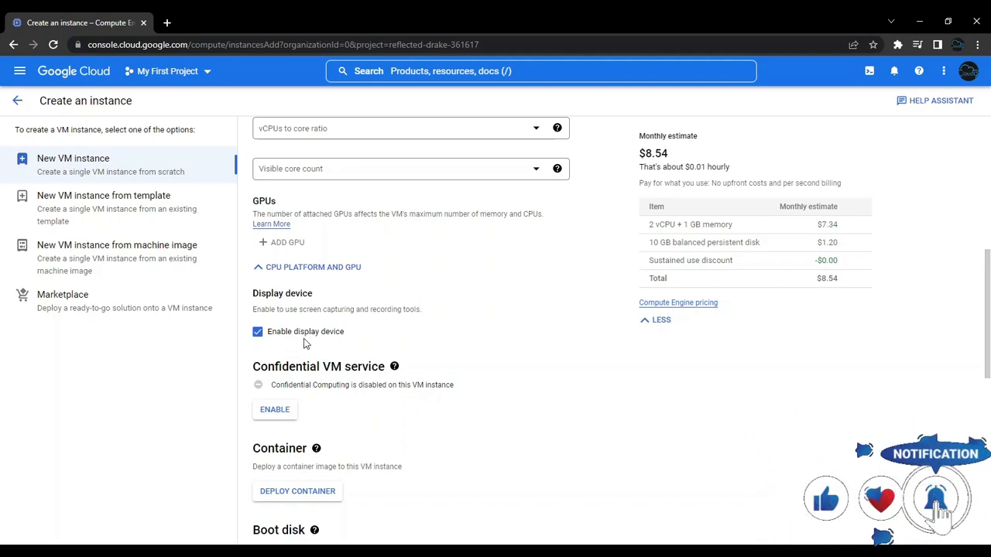
click(260, 335)
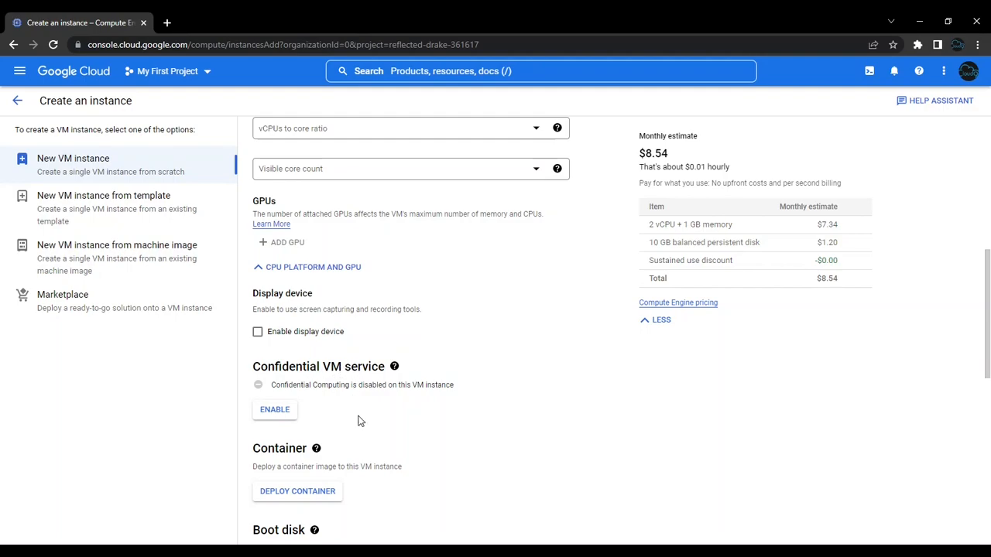
click(283, 415)
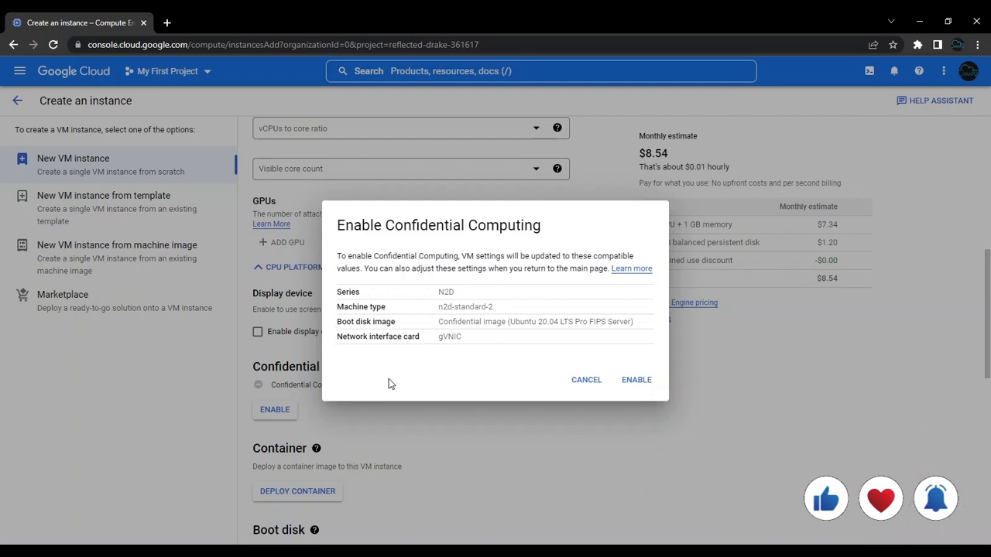
click(586, 381)
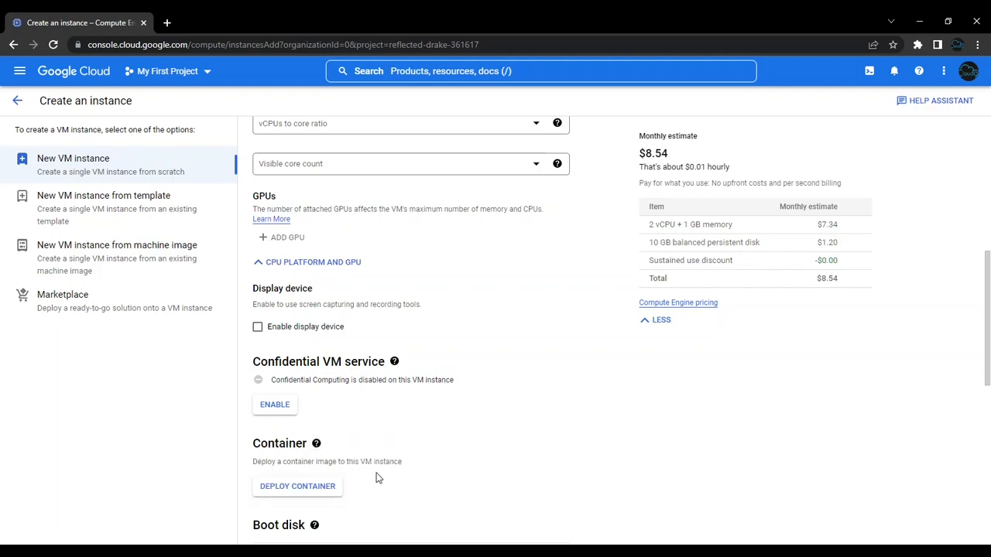
Open the container deployment configuration and choose Always as the restart policy
click(323, 488)
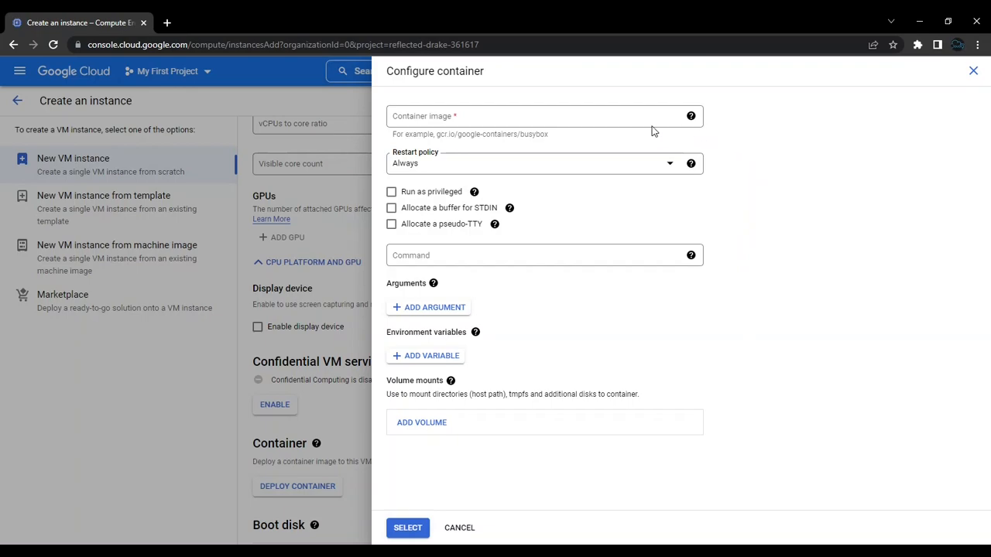
click(564, 117)
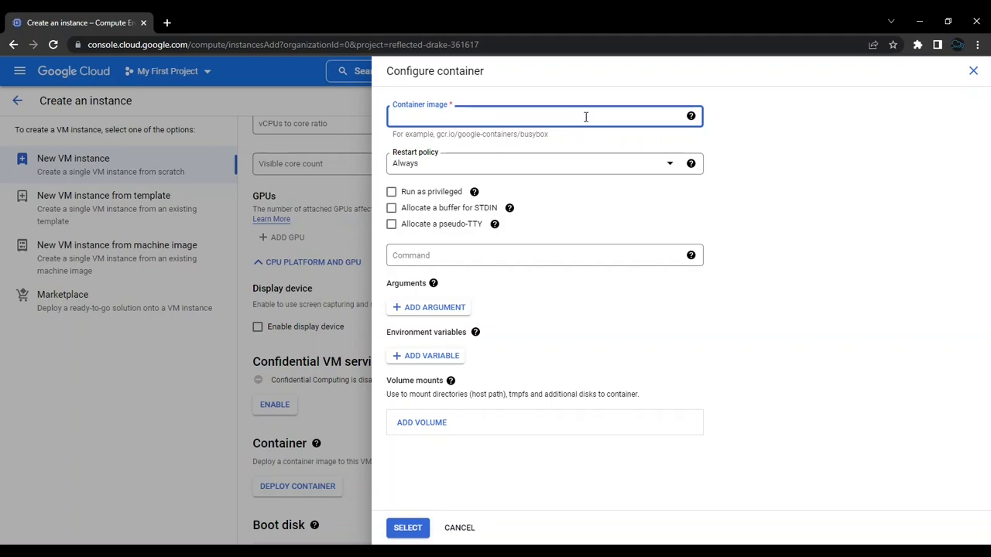
click(622, 169)
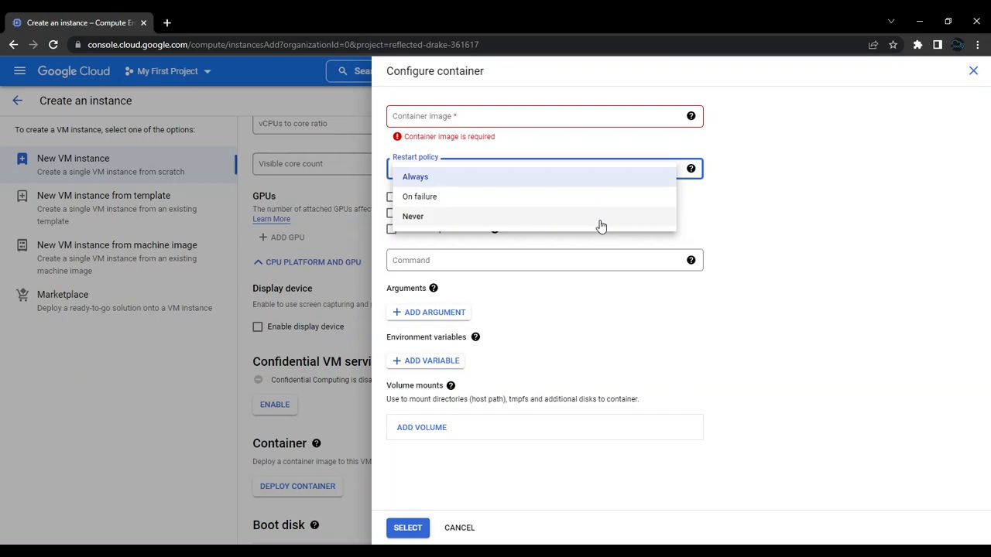
click(591, 180)
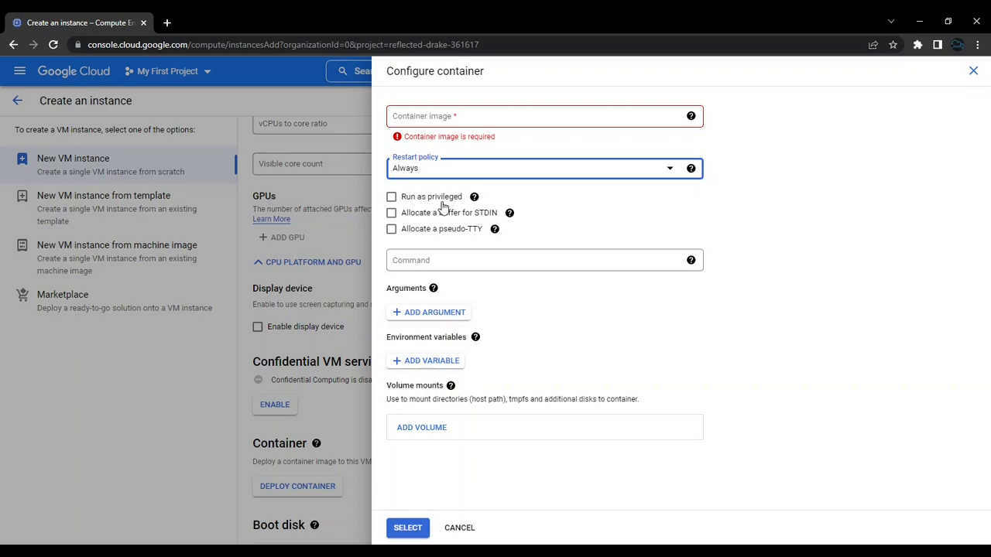
Try the container's Run as privileged, STDIN buffer and pseudo-TTY options, clearing each one again
click(391, 197)
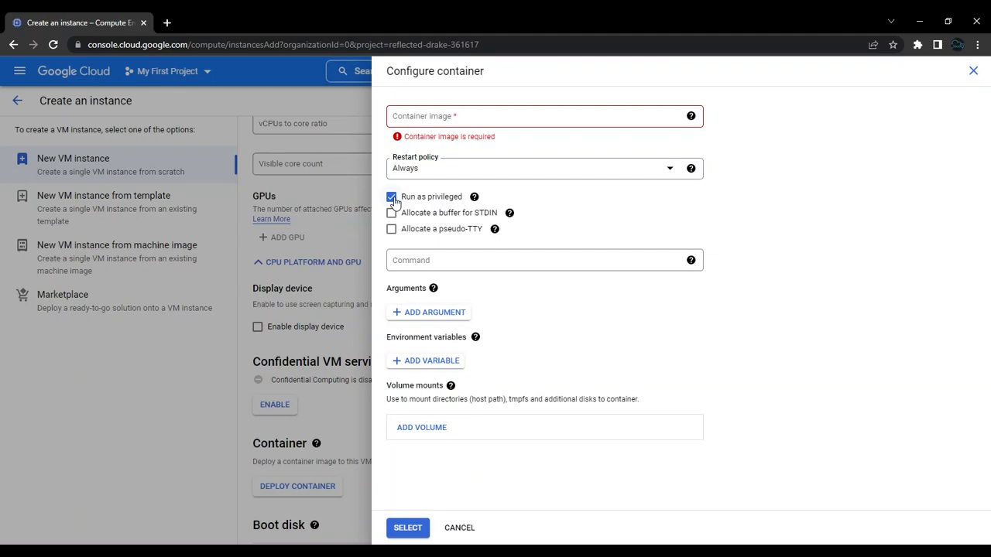
click(393, 198)
click(393, 216)
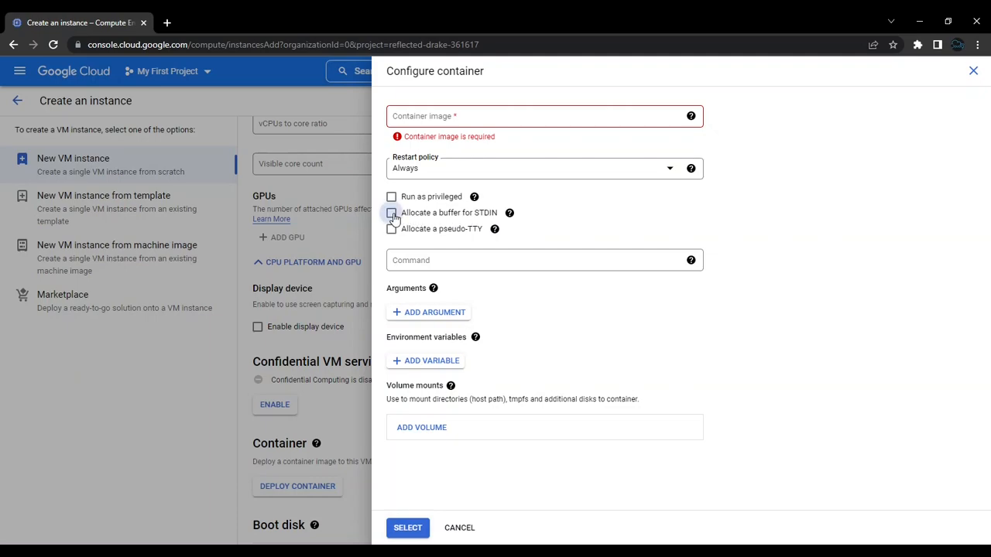
click(392, 215)
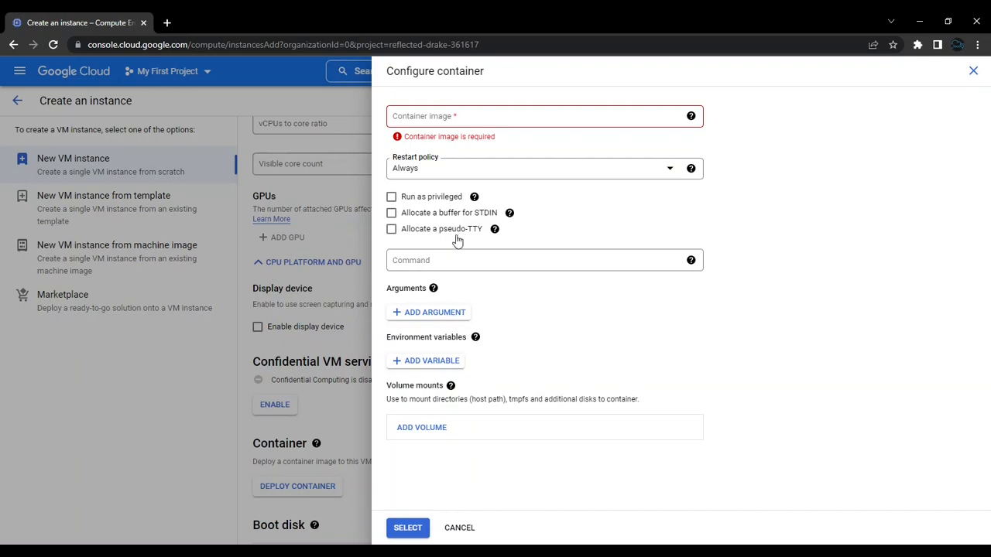
click(392, 231)
click(393, 232)
Set the container command to /usr/sbin/apache2ctl with the arguments -D and FOREGROUND
click(418, 259)
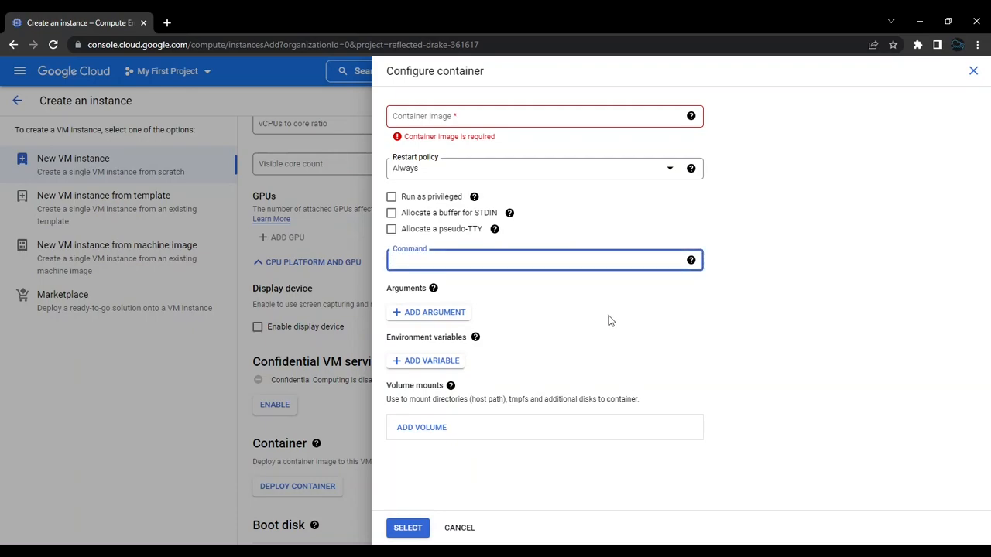
text(/usr/sbin/apache2ctl)
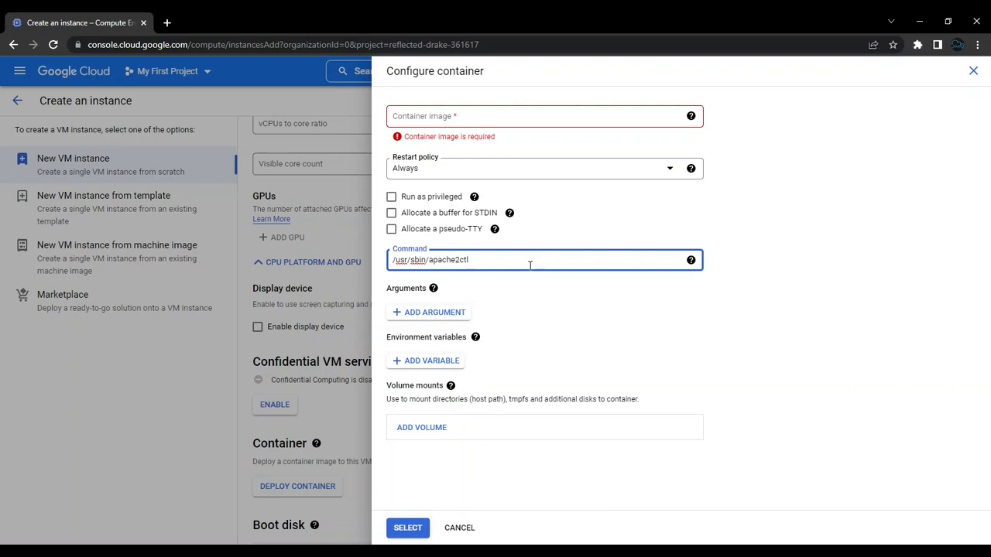
click(461, 317)
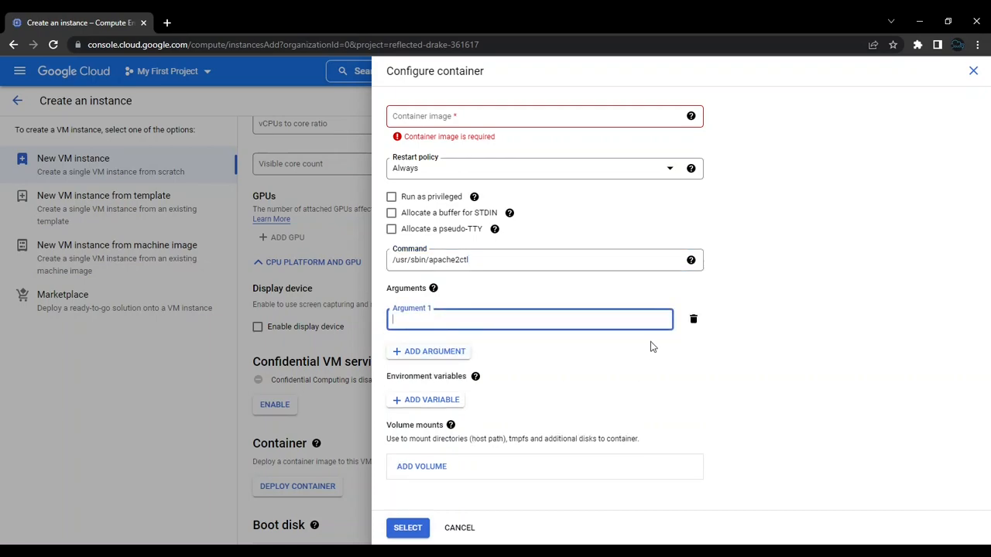
text(-D)
click(452, 359)
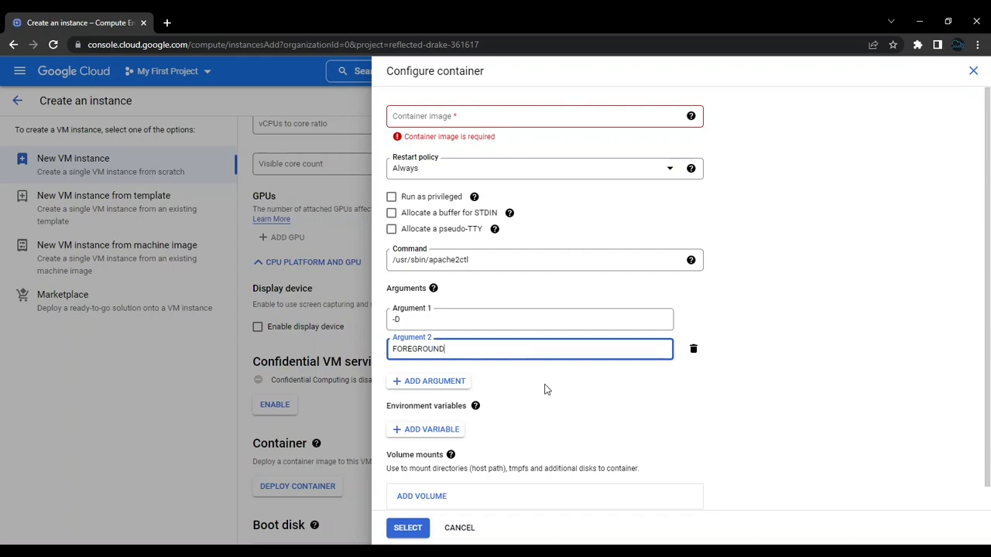
Add two container environment variables, VAR1 with the value val1 and VAR2 with the value val2
scroll(544, 389, down, 1)
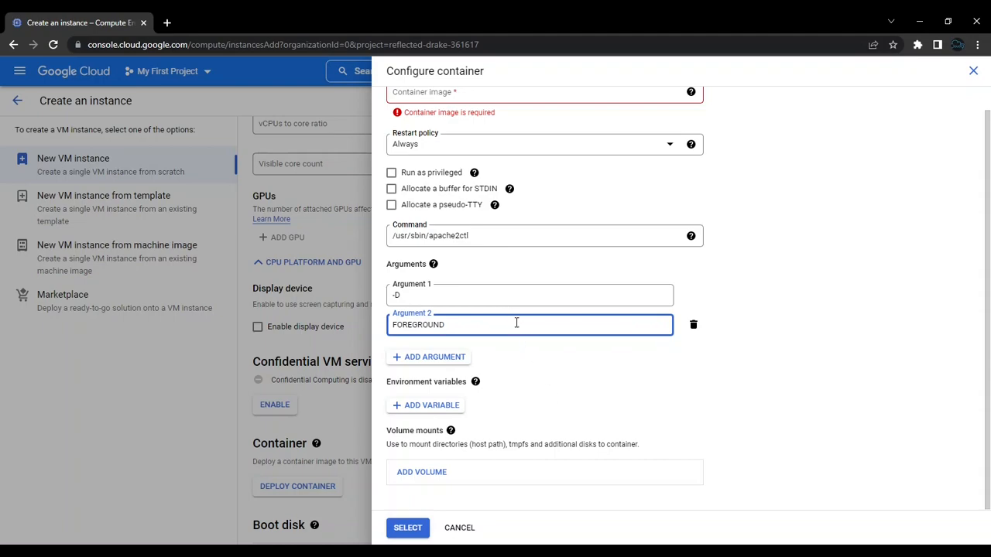
click(445, 405)
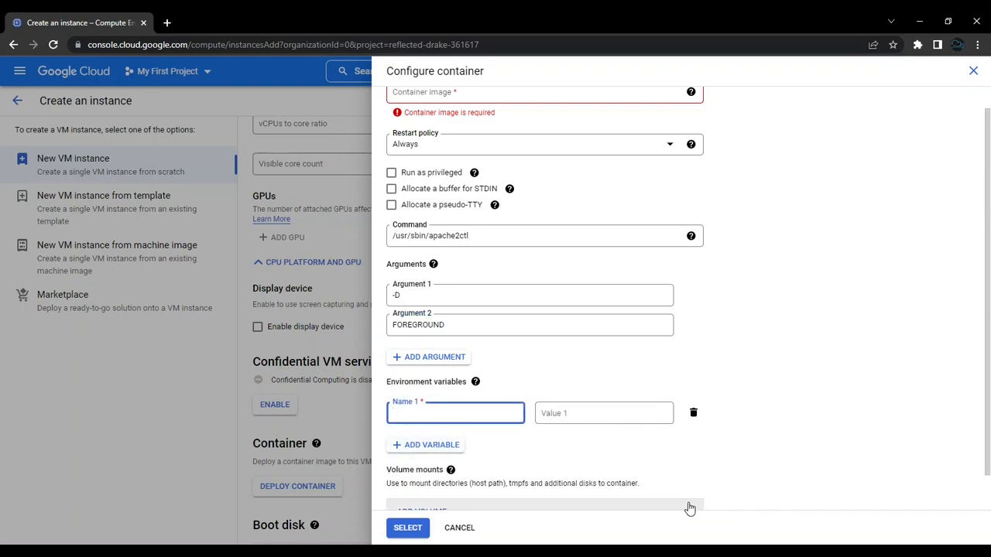
text(VAR)
click(630, 416)
text(val1)
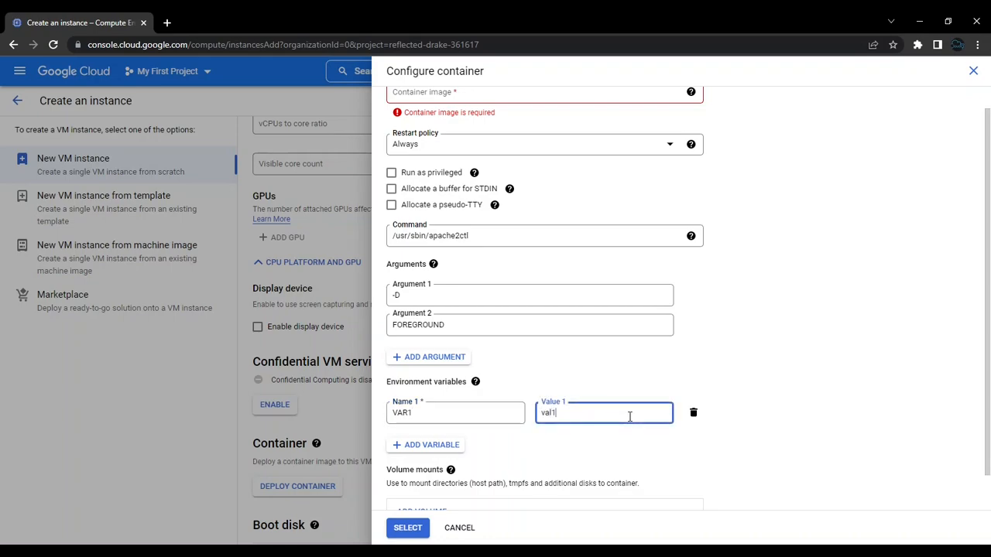
click(435, 445)
text(VAE)
text(R)
click(607, 446)
text(val)
click(551, 476)
Start a new container volume mount with the Directory volume type and Read-only mode
scroll(594, 478, down, 2)
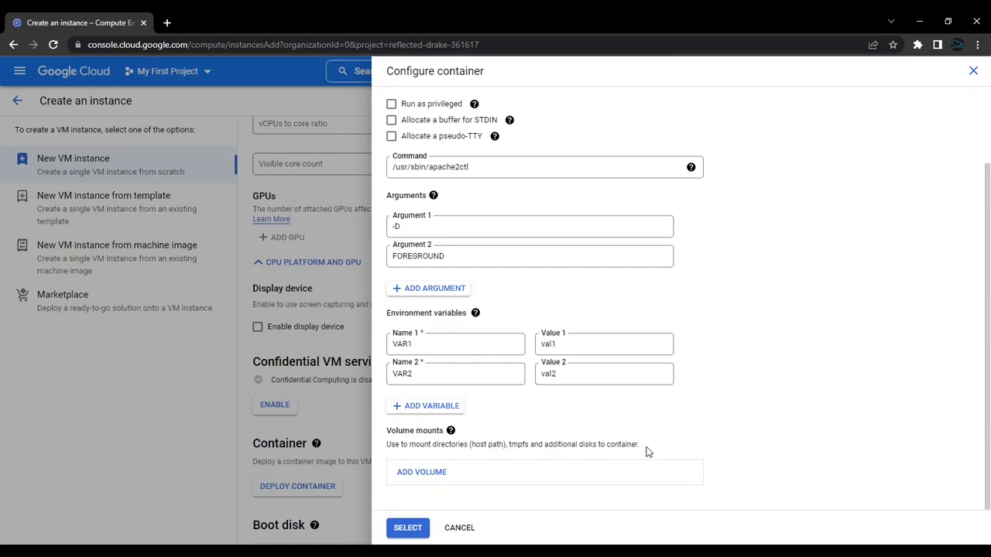
click(517, 477)
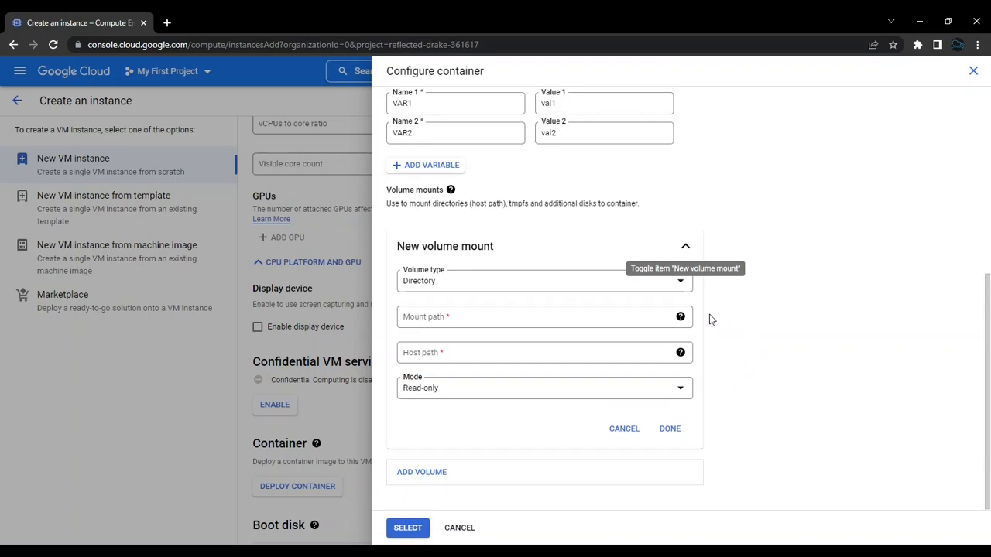
click(654, 294)
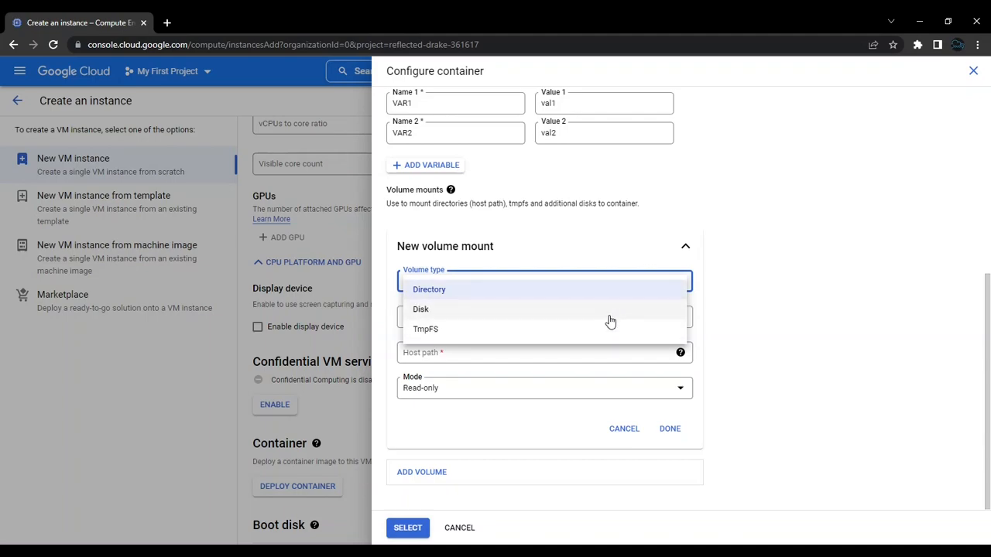
click(610, 292)
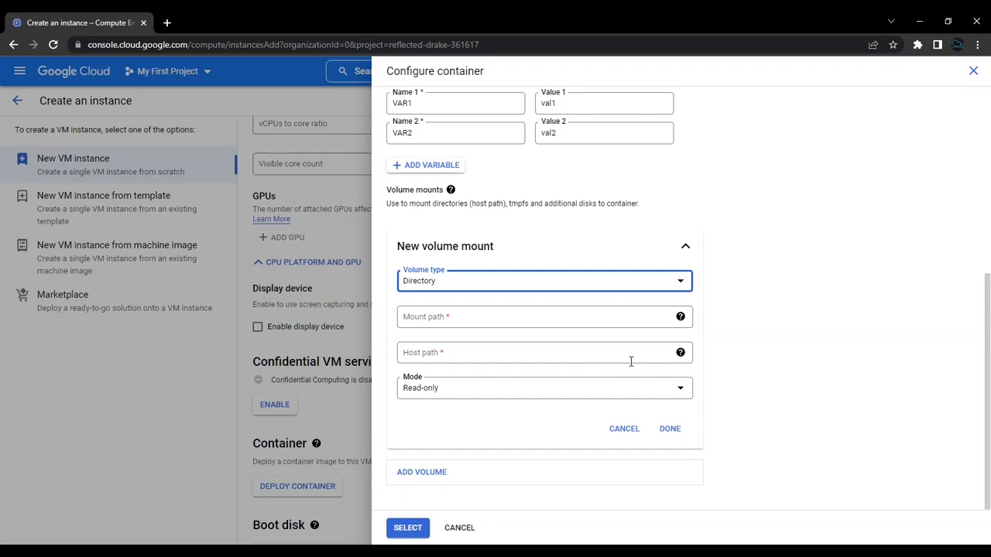
click(648, 393)
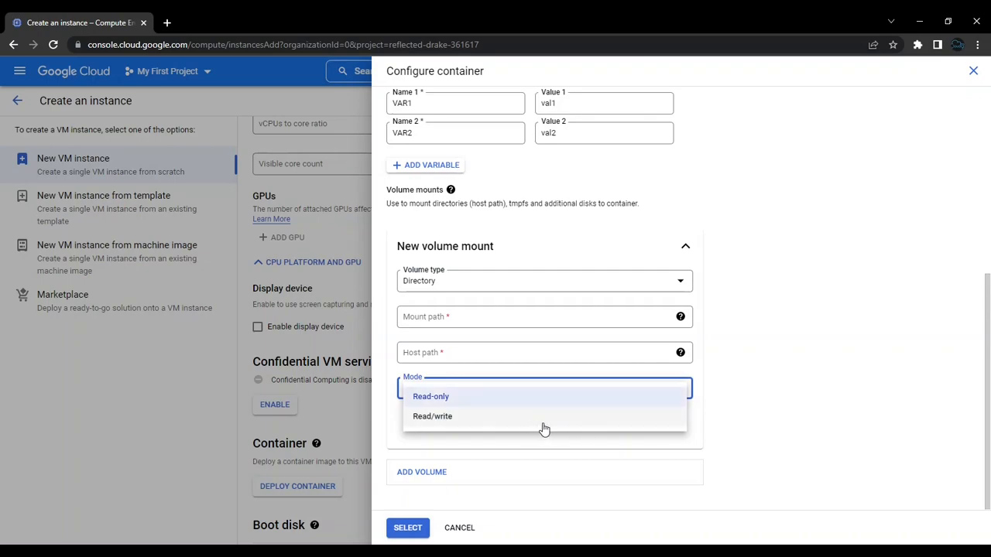
click(544, 398)
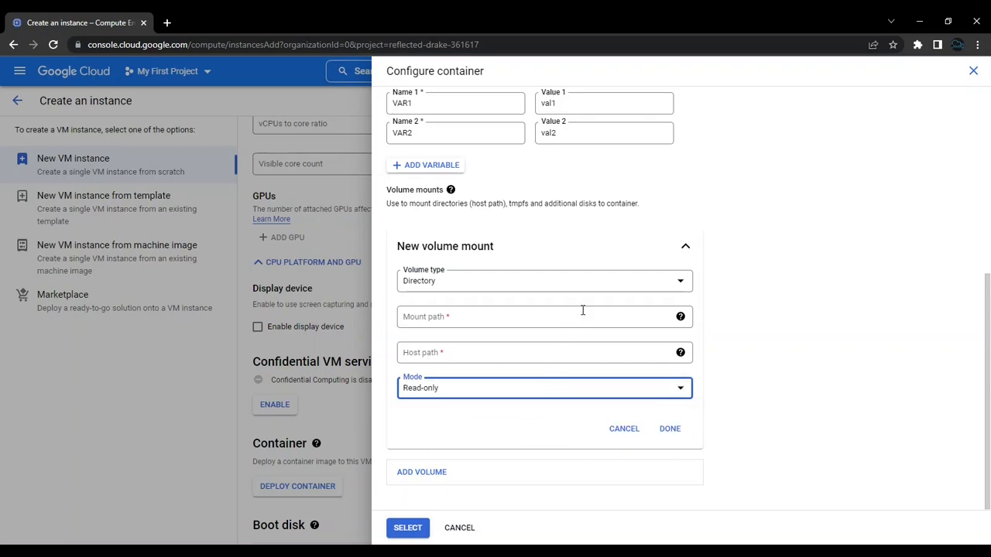
Try the Disk and TmpFS volume types for the new mount, and cancel both the mount and the container configuration
click(680, 282)
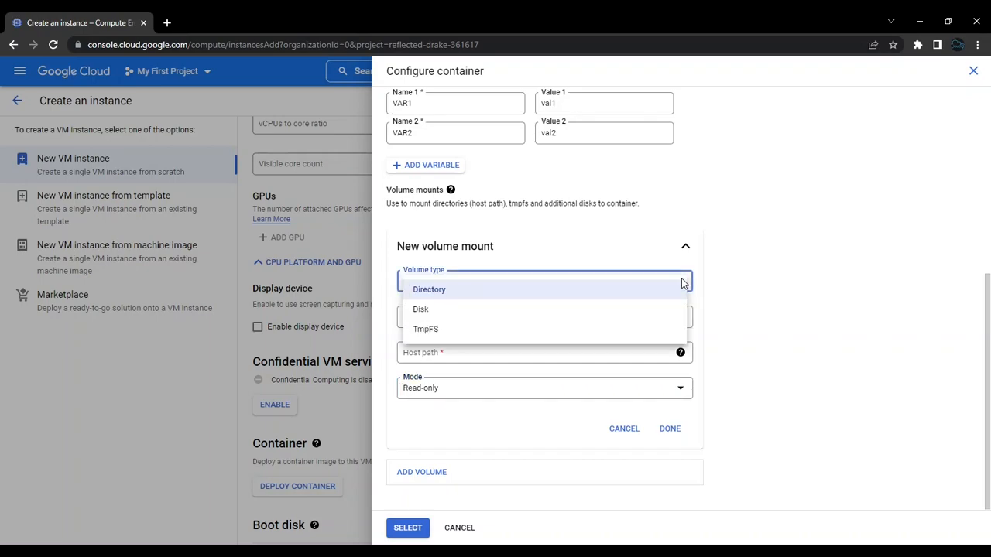
click(619, 312)
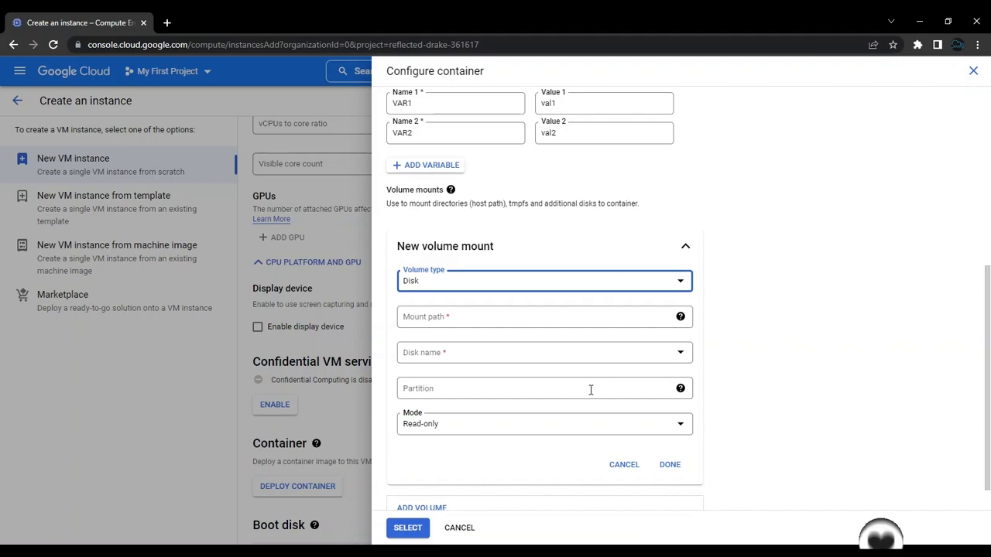
click(639, 288)
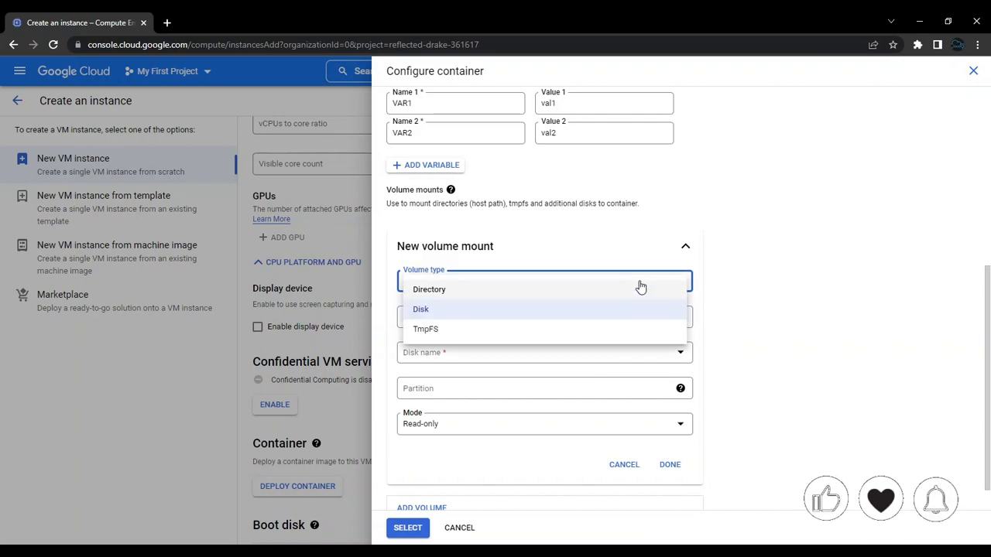
click(606, 332)
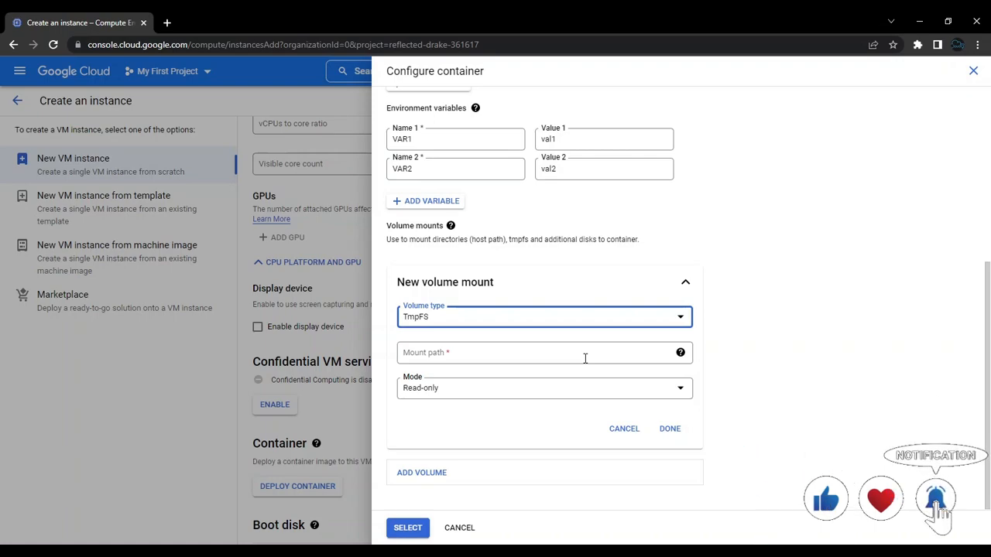
click(624, 429)
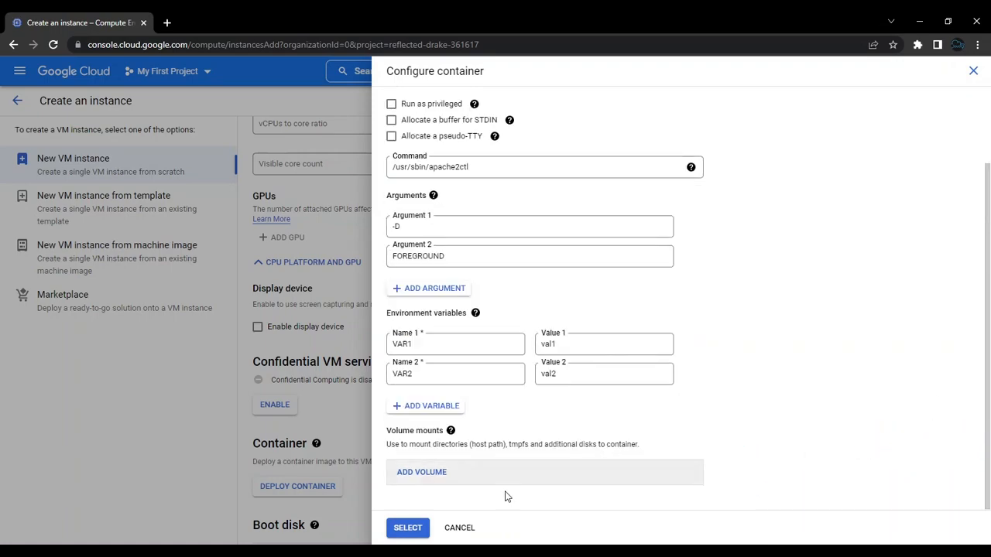
click(460, 528)
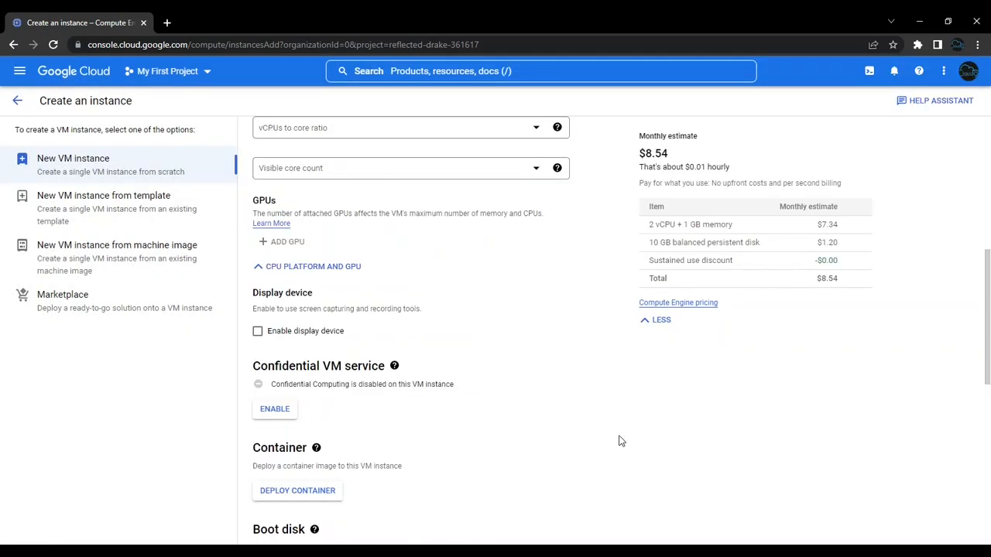
Open the boot disk settings and review the custom image, snapshot, archive snapshot and existing disk sources before returning to public images
scroll(487, 432, down, 2)
scroll(488, 435, down, 2)
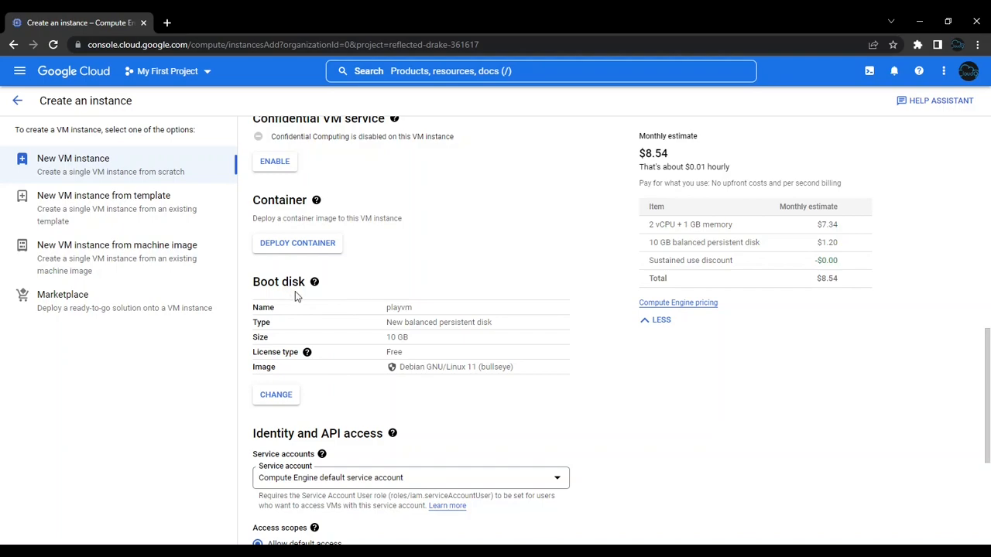
click(275, 397)
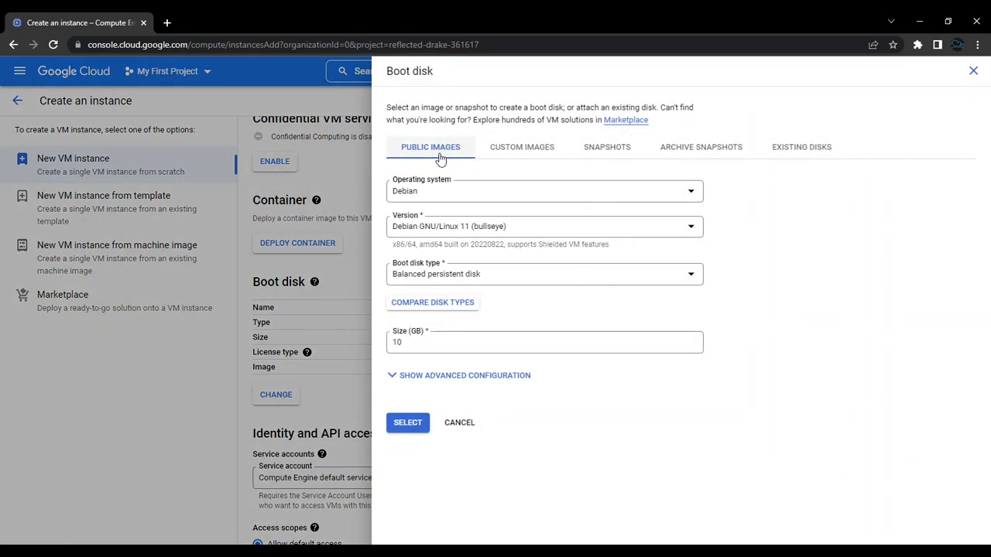
click(515, 158)
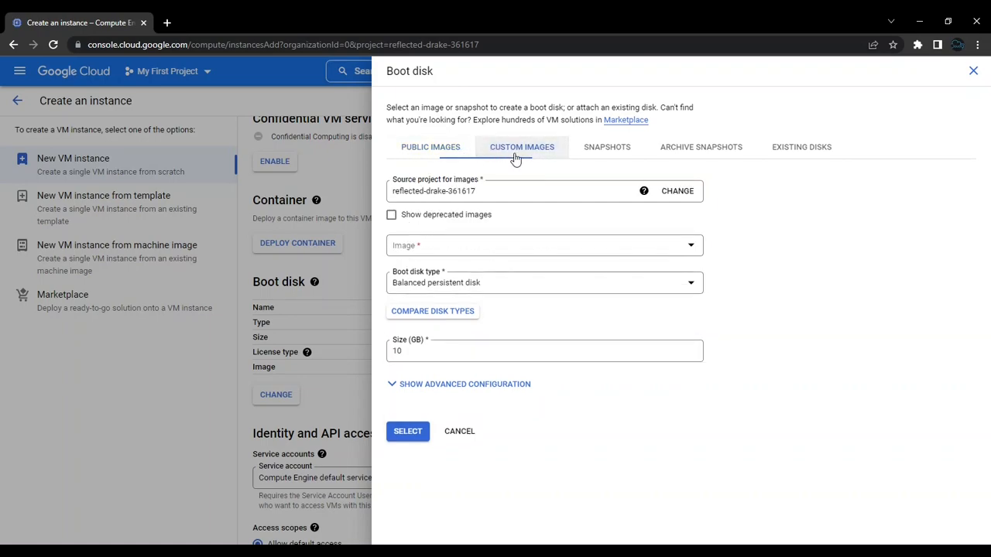
click(604, 159)
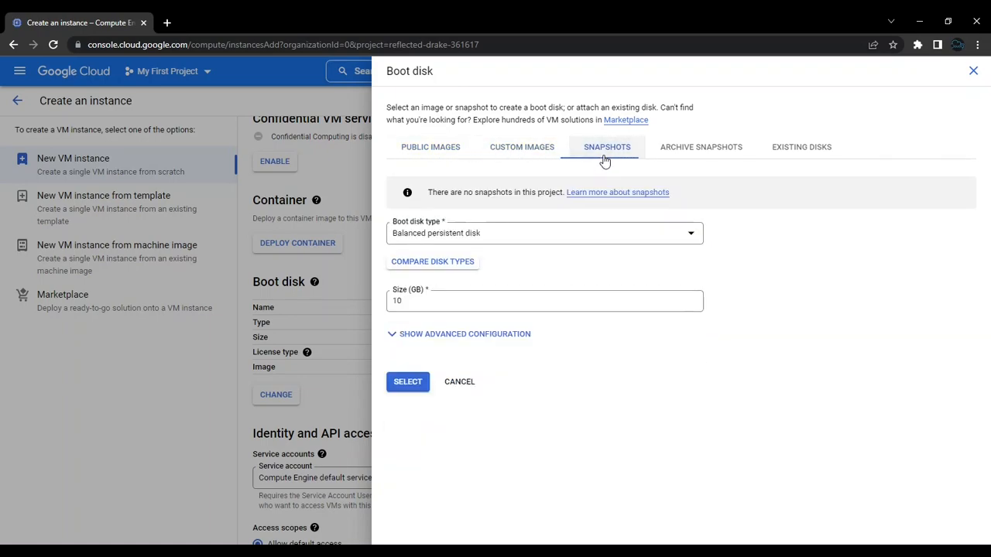
click(683, 158)
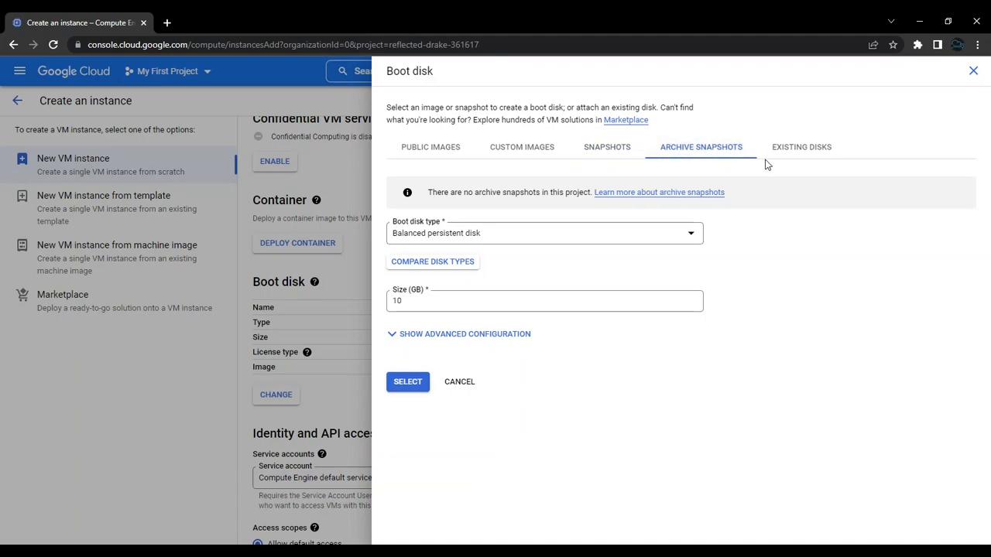
click(802, 160)
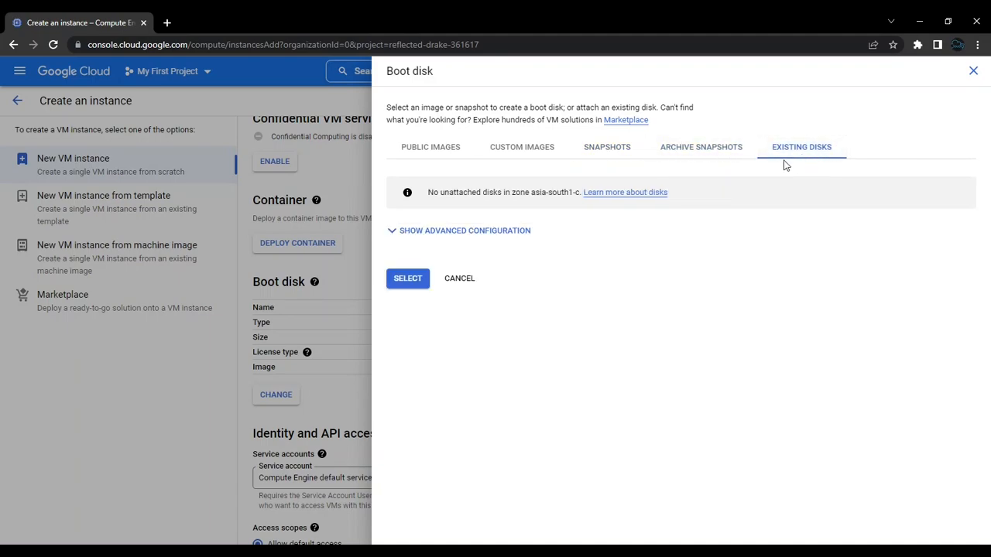
click(429, 158)
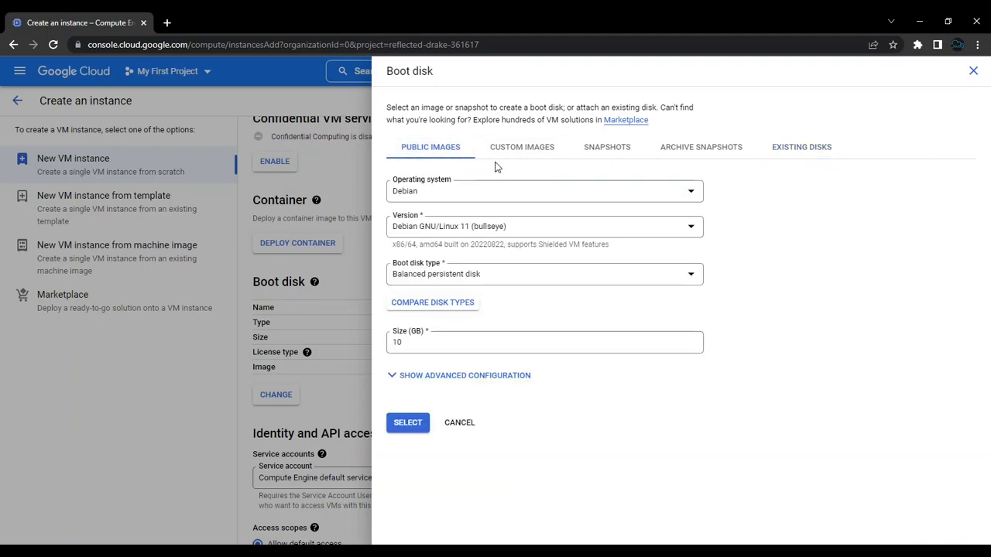
Set the boot disk's operating system to Windows Server, version Windows Server 2022 Datacenter, keeping the balanced persistent disk type
click(685, 198)
scroll(572, 256, down, 3)
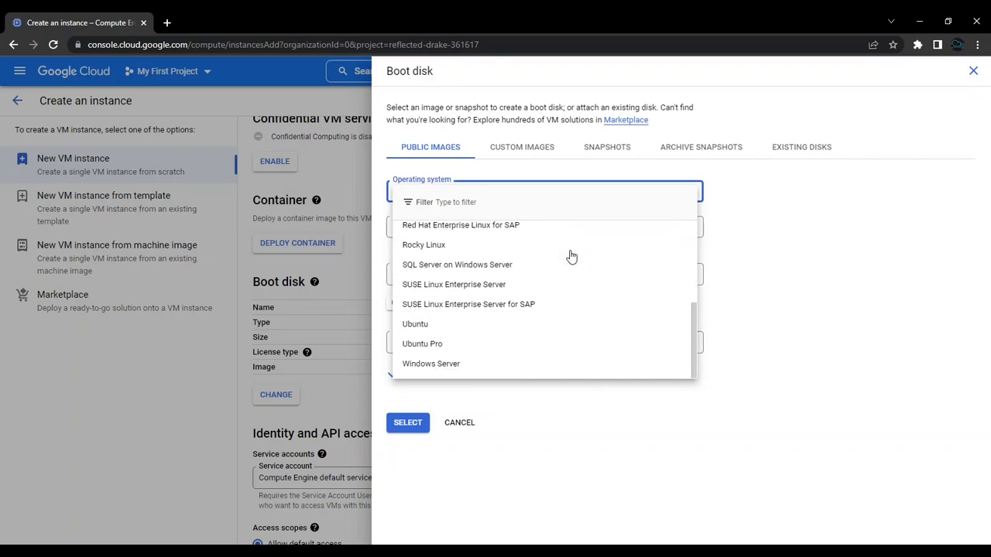
click(476, 364)
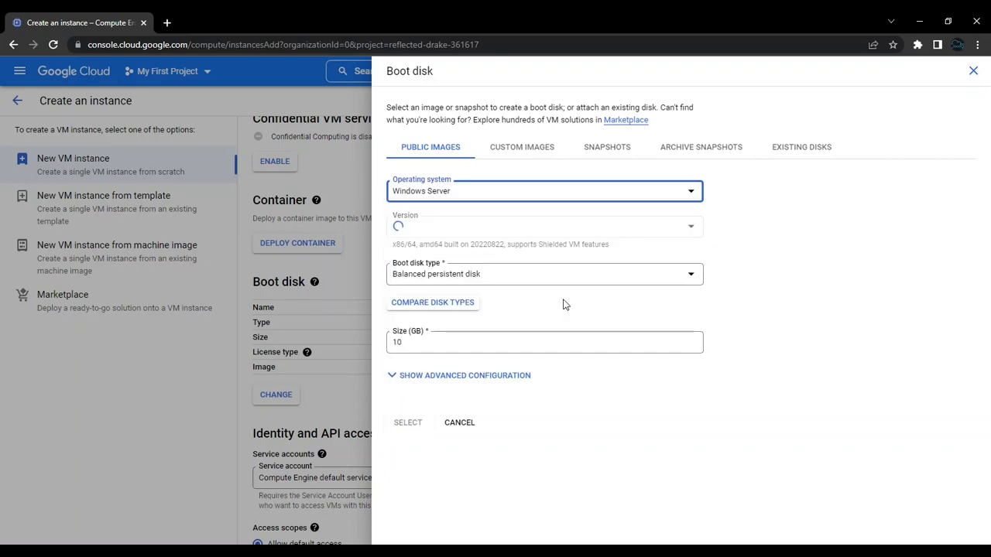
click(690, 230)
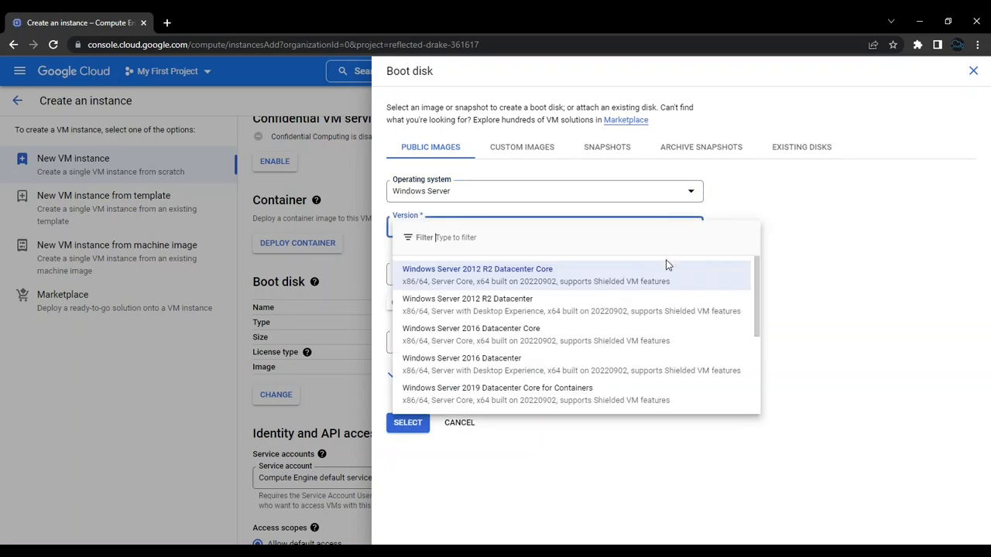
scroll(680, 315, down, 4)
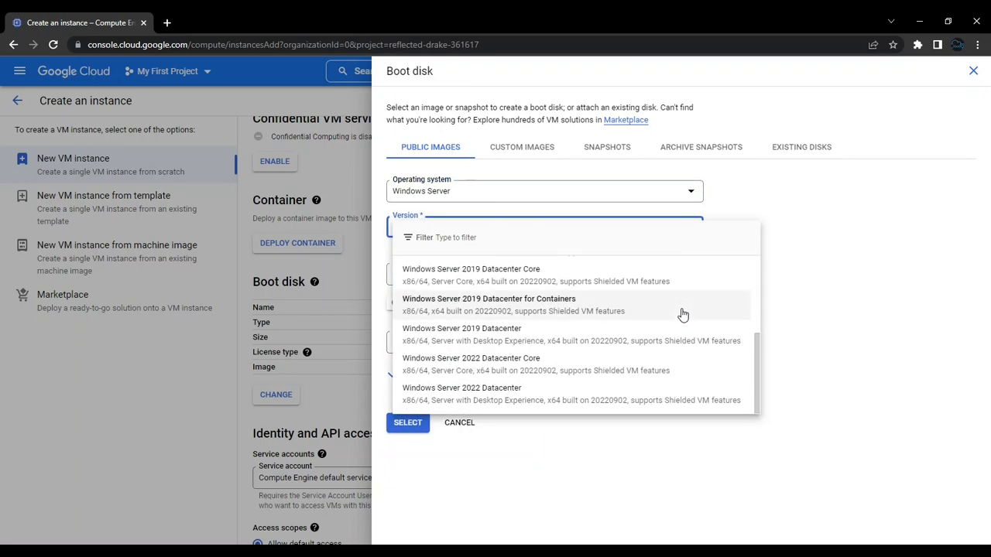
click(610, 395)
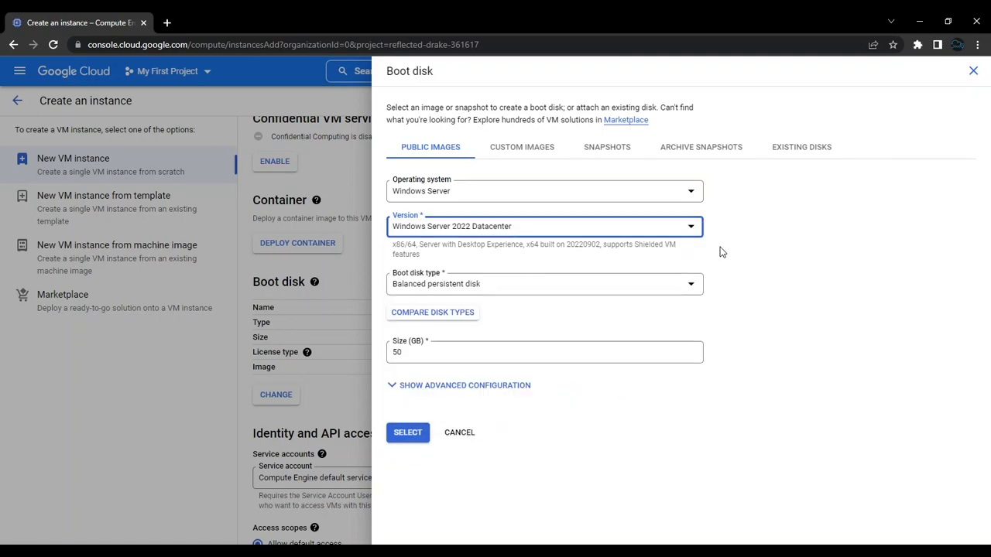
click(667, 292)
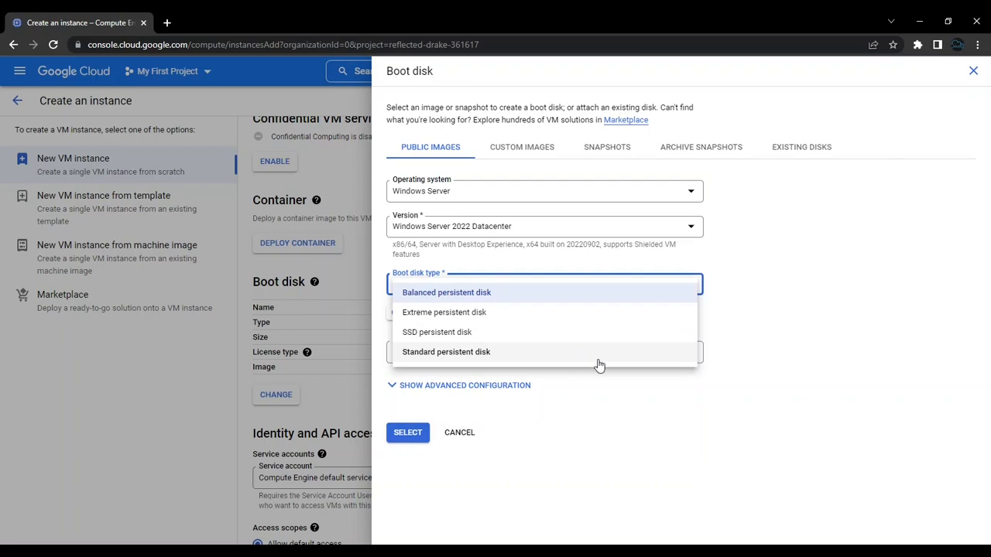
click(608, 386)
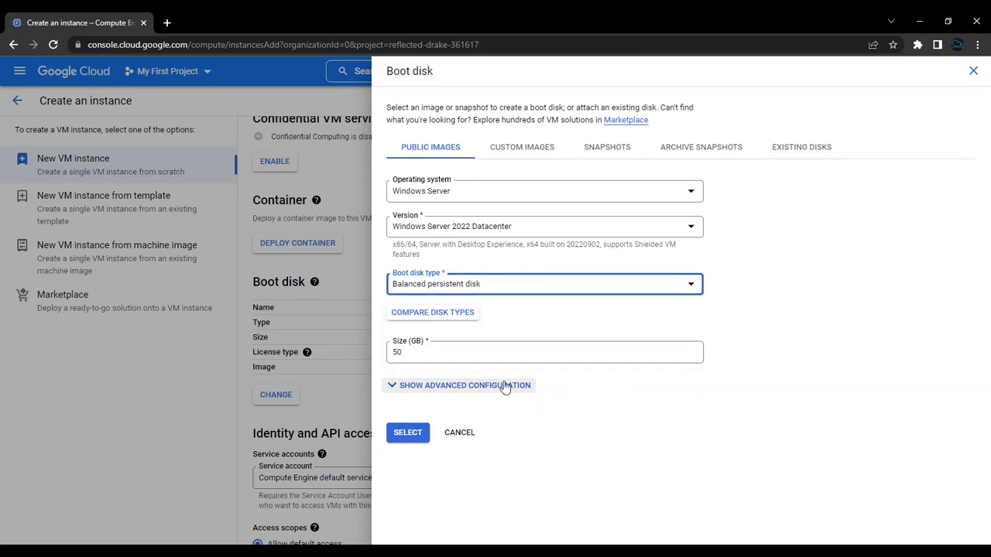
Check the advanced boot disk options and snapshot schedules, enable a custom device name keeping playvm, and apply the boot disk settings
click(504, 385)
scroll(504, 387, down, 3)
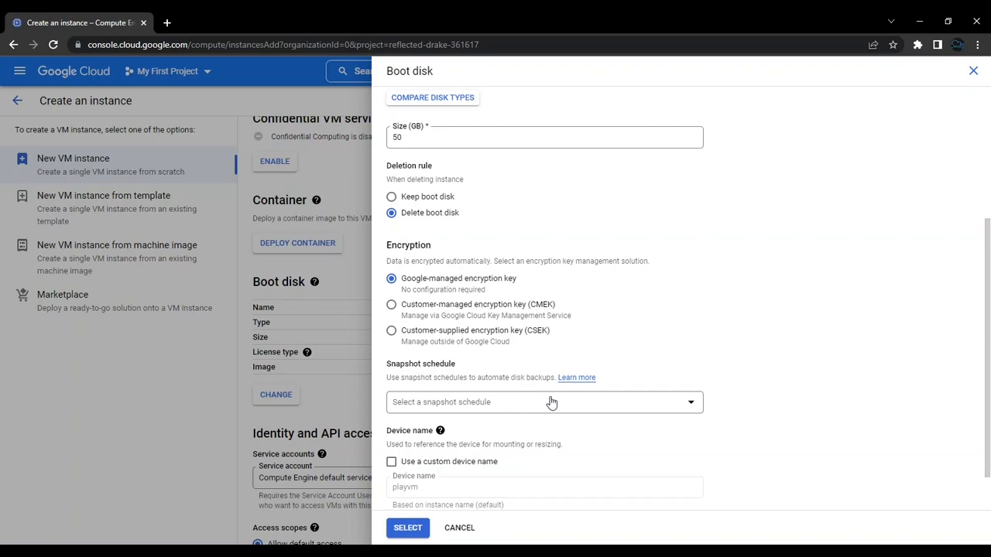
scroll(550, 402, down, 1)
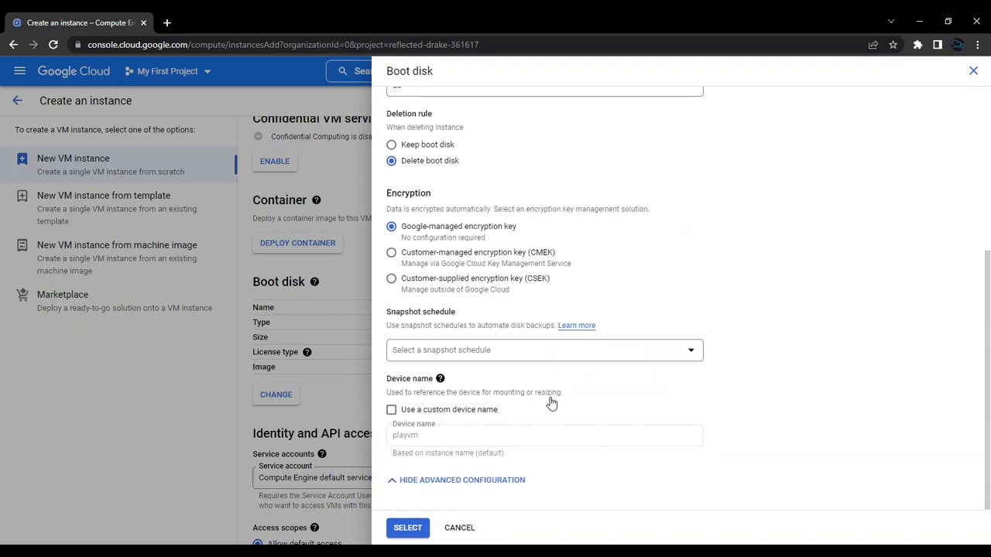
click(591, 355)
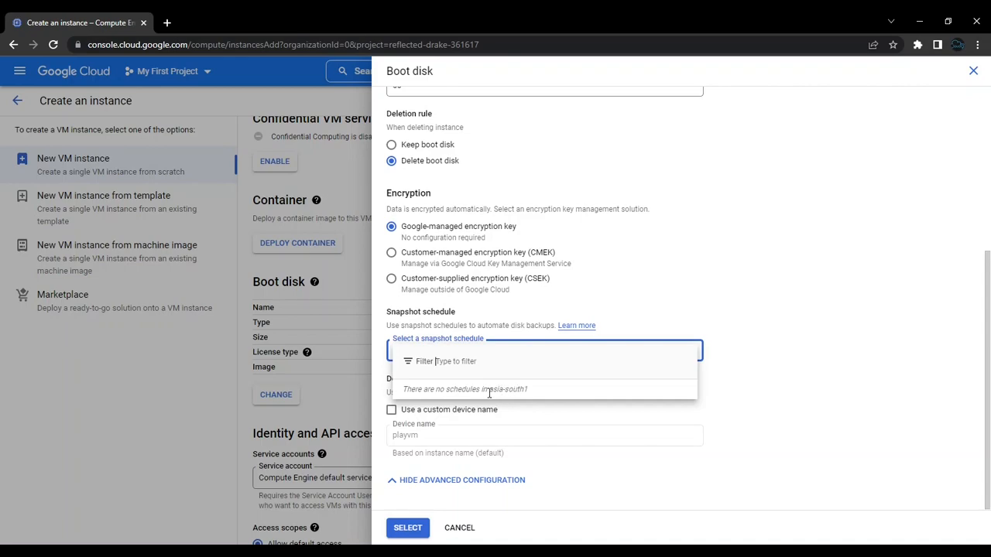
click(578, 402)
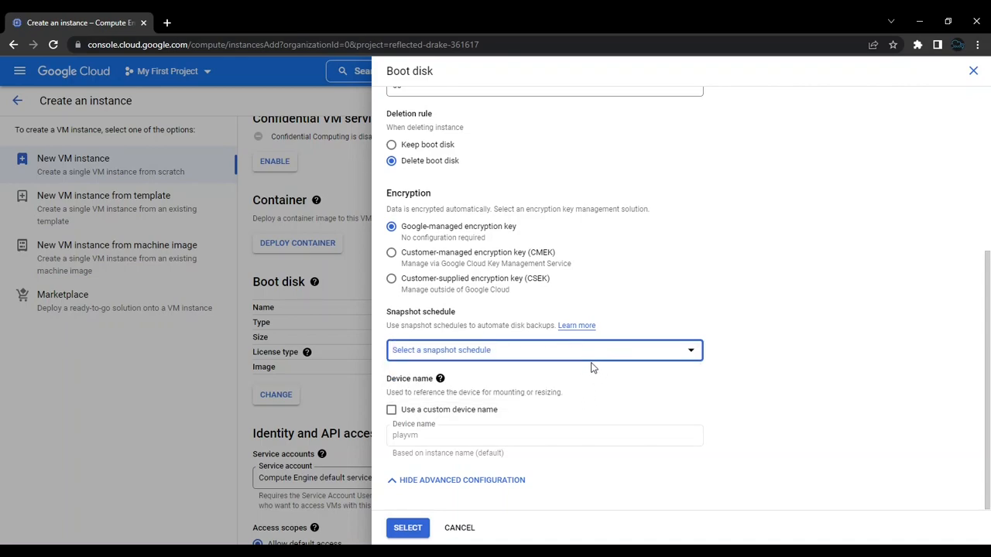
click(393, 411)
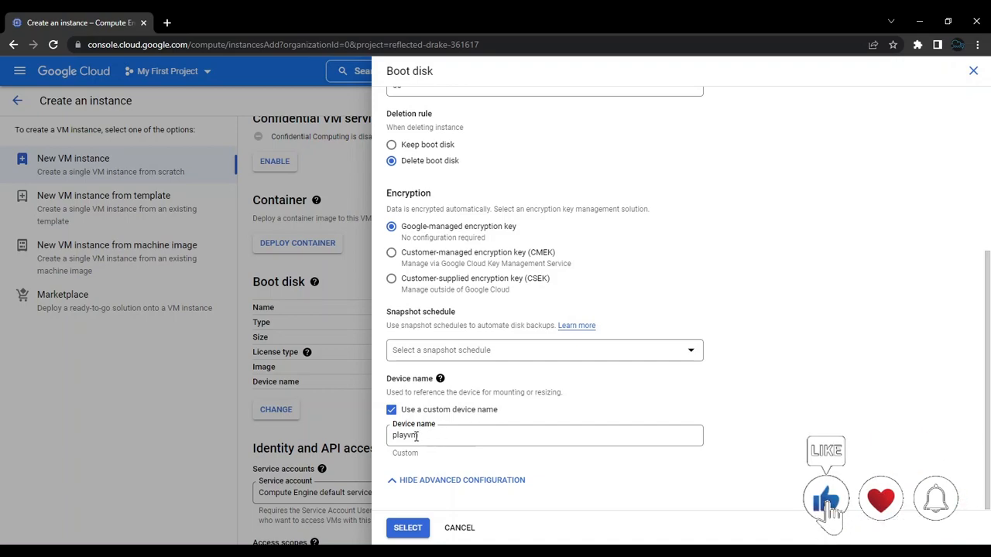
click(407, 527)
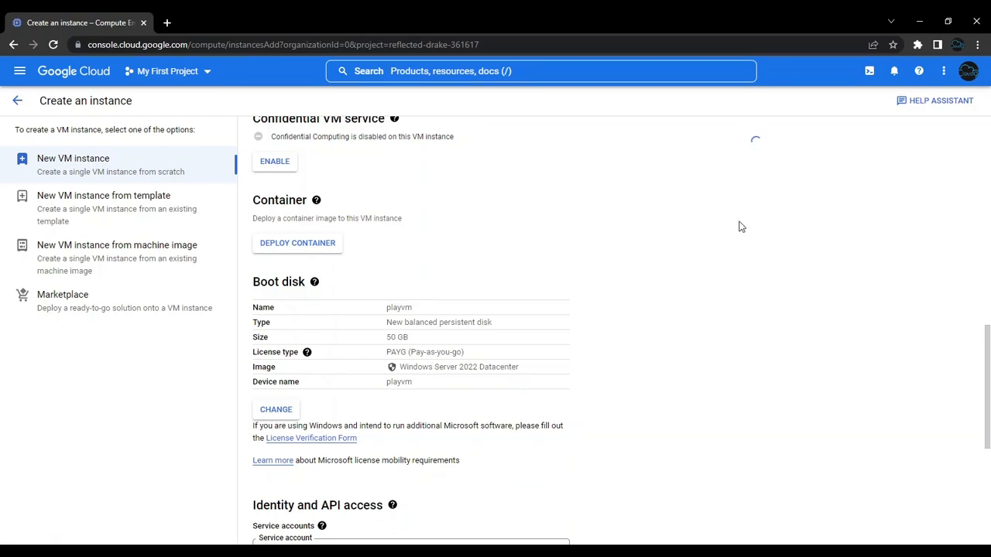
Keep the Compute Engine default service account and set the access scopes to allow full access to all Cloud APIs
scroll(602, 443, down, 2)
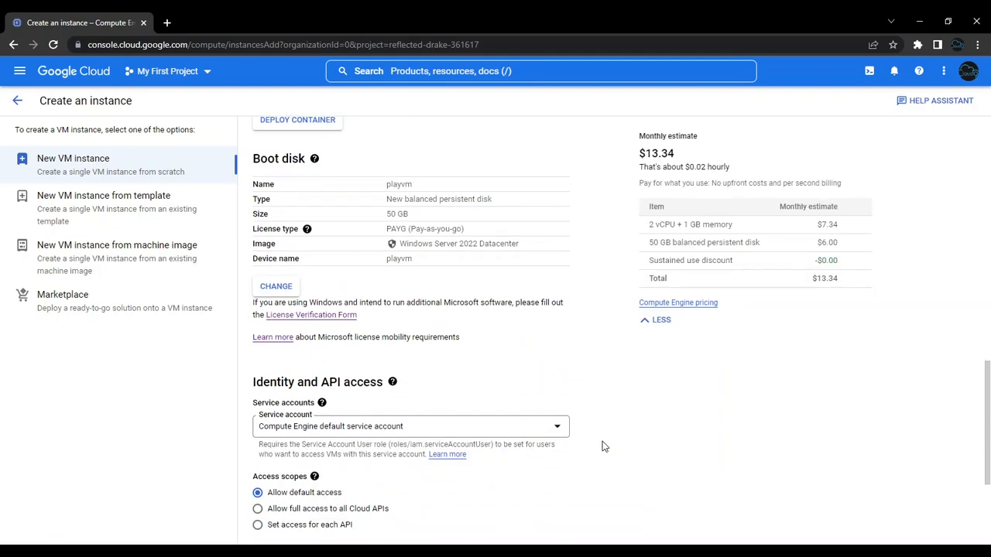
scroll(613, 440, down, 1)
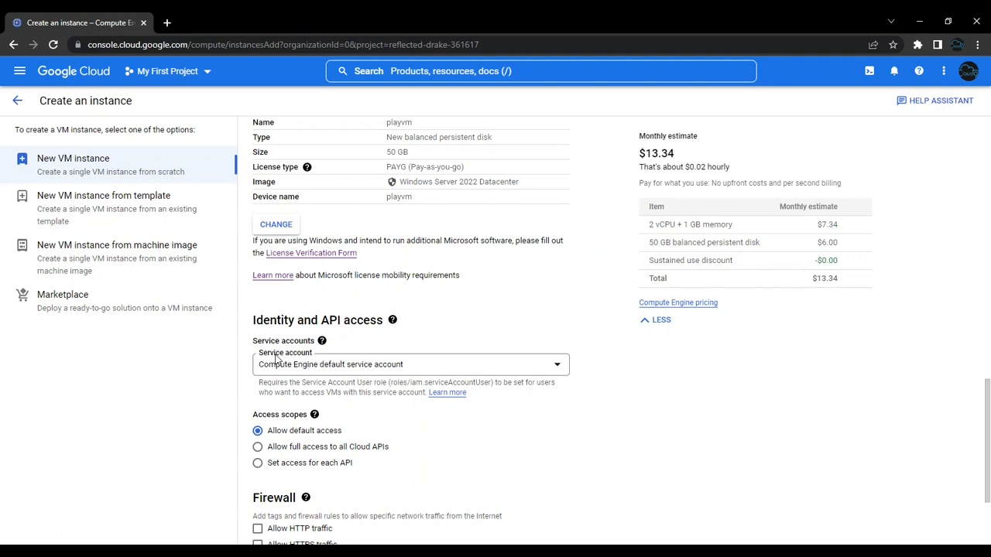
click(520, 366)
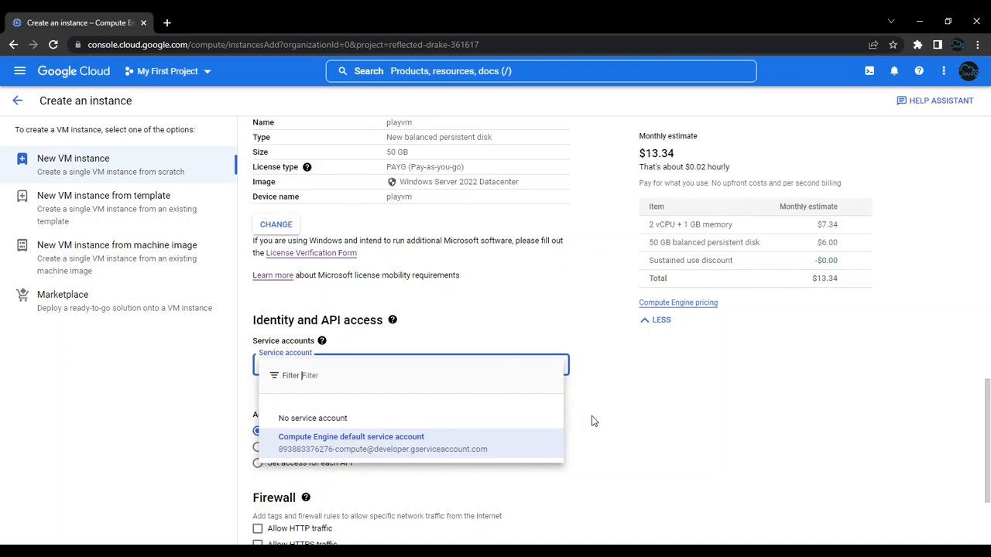
click(554, 442)
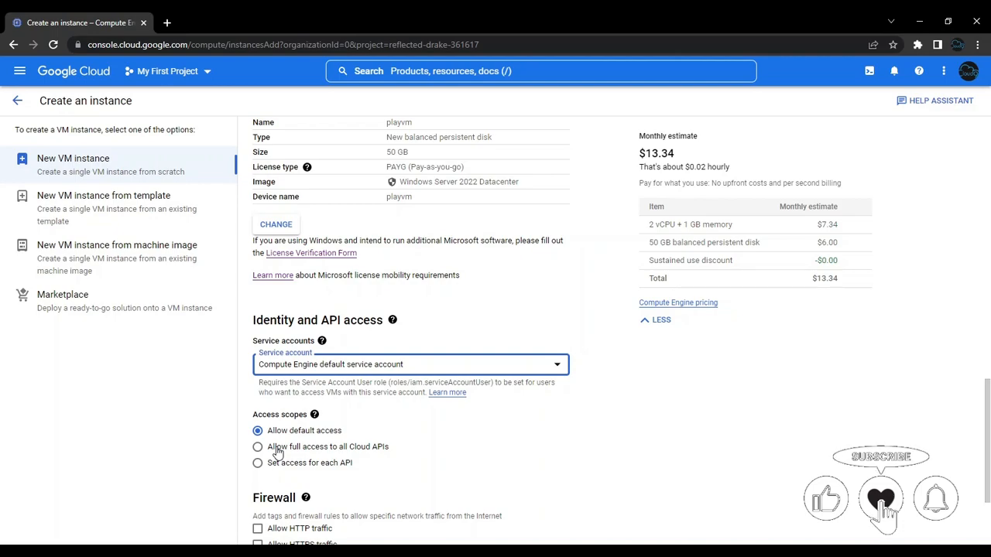
click(277, 453)
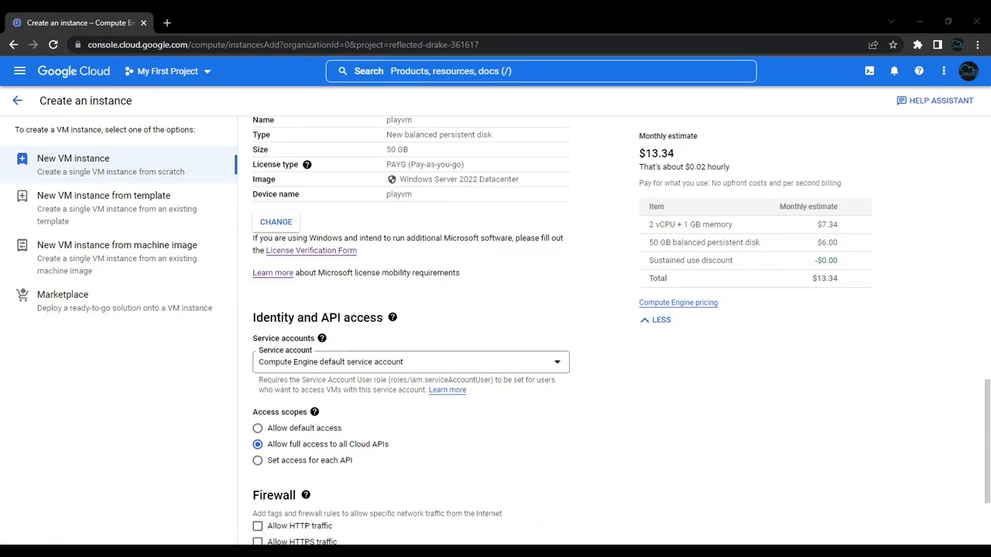
Allow both HTTP and HTTPS traffic through the instance's firewall
scroll(572, 472, down, 3)
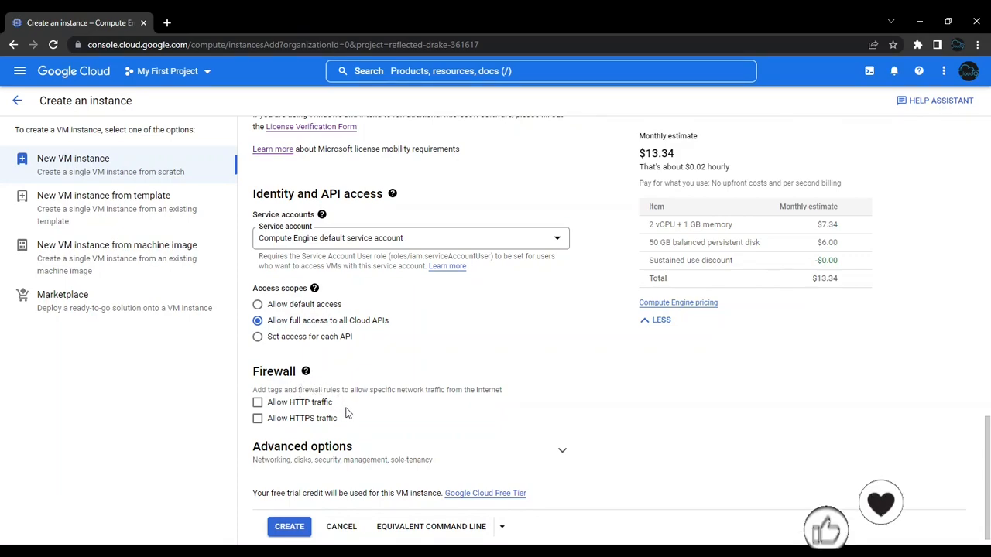
click(258, 402)
click(258, 419)
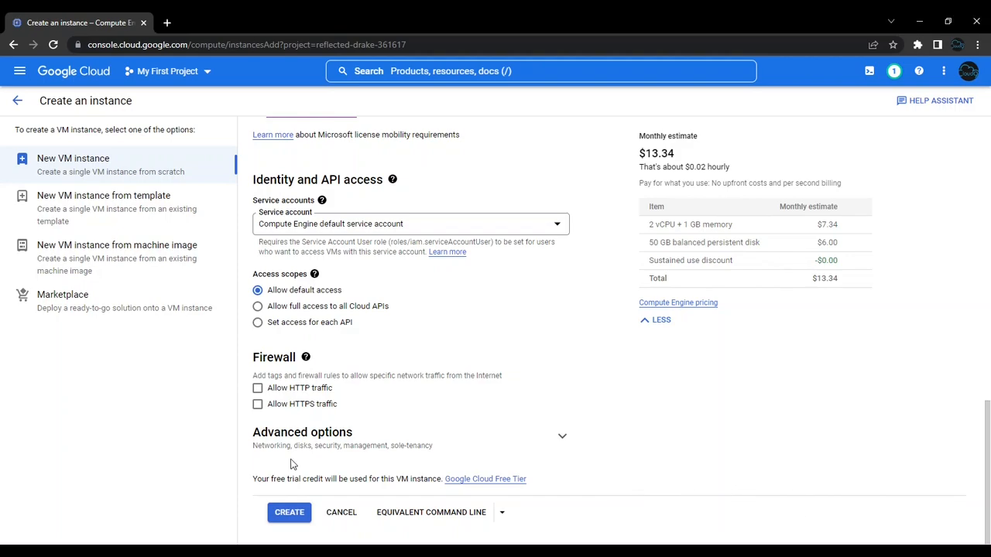
Expand the advanced networking options, add the network tag myhost and set the hostname to myshost.com
click(513, 447)
click(386, 475)
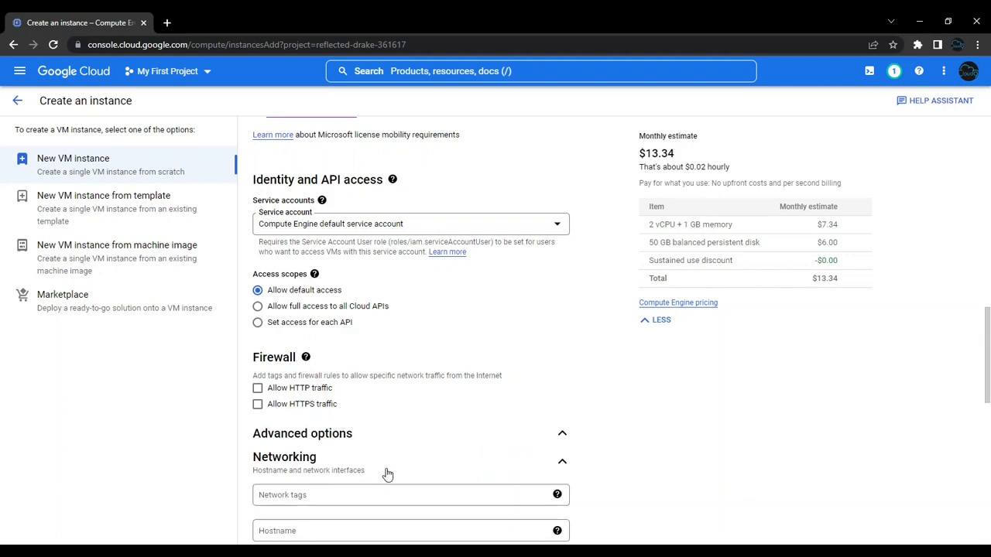
scroll(484, 435, down, 4)
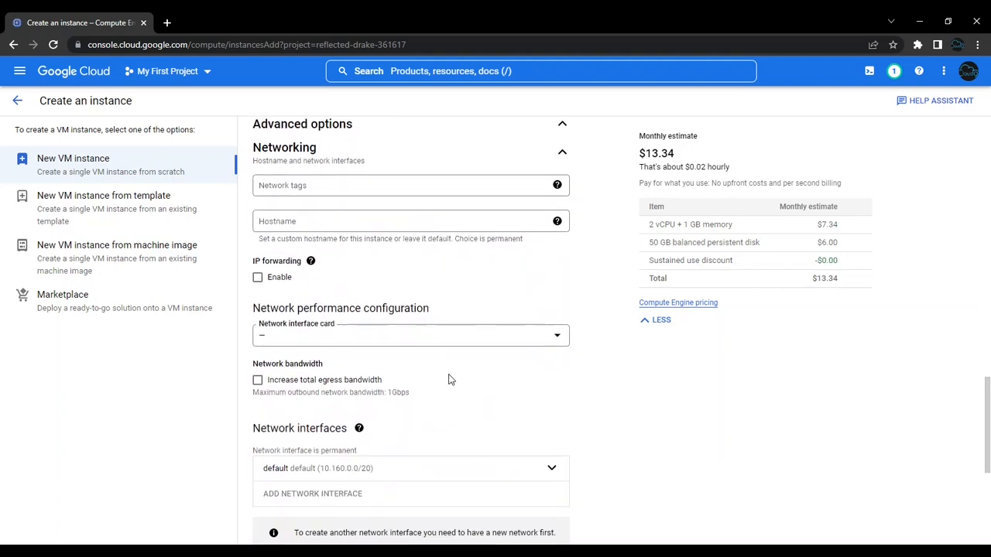
click(335, 184)
click(297, 189)
text(myhost)
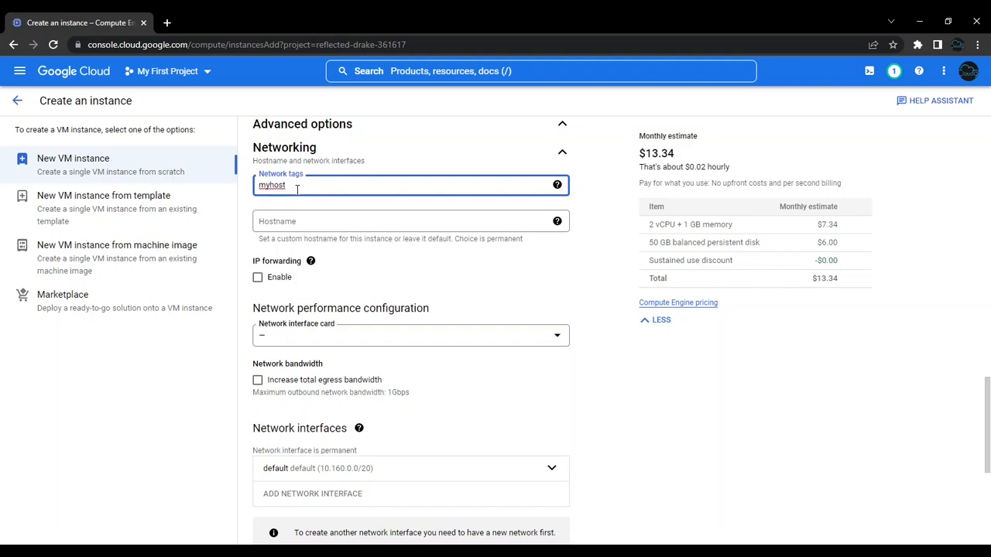
click(375, 222)
text(myshost)
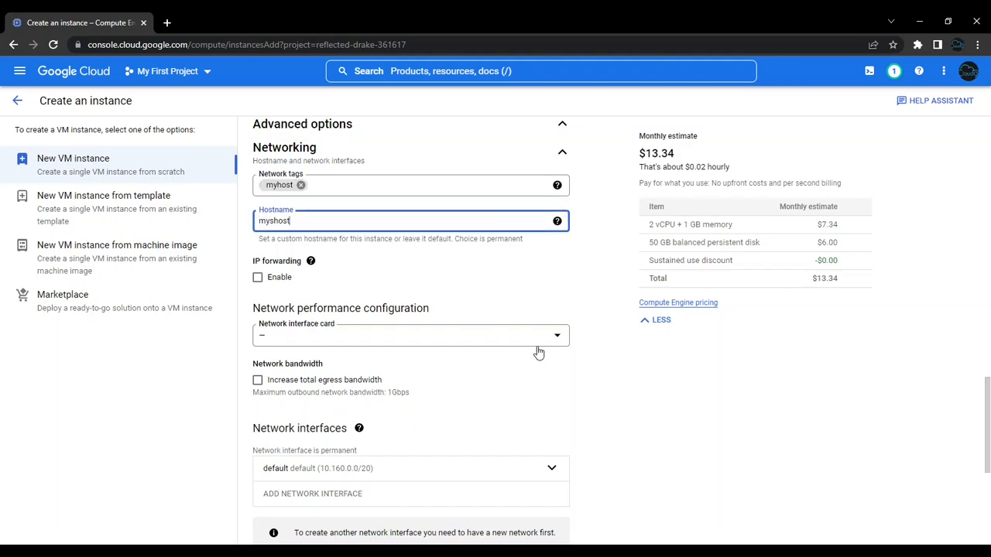
text(.com)
Turn IP forwarding on and off again, and try the gVNIC and VirtIO network interface cards, ending on gVNIC
click(257, 278)
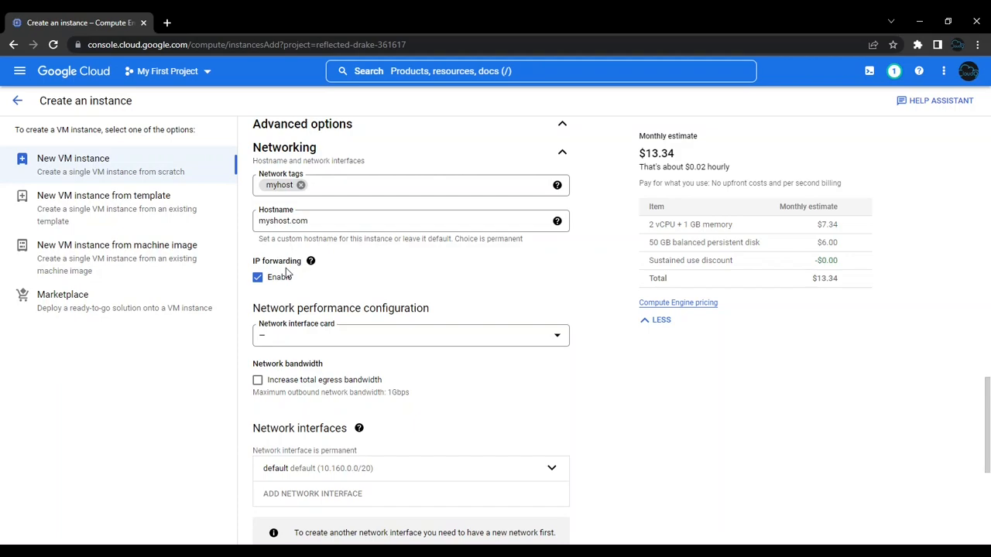
click(257, 278)
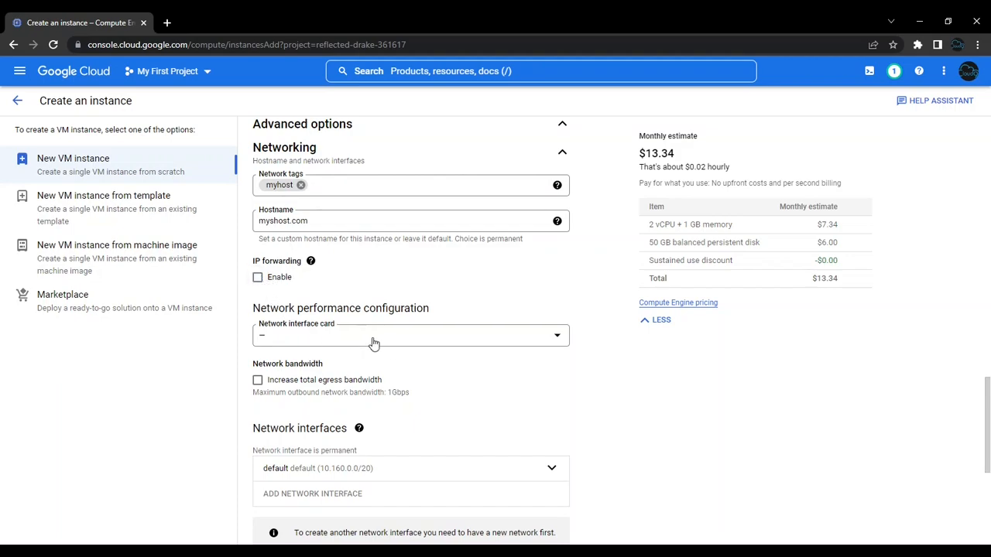
click(425, 344)
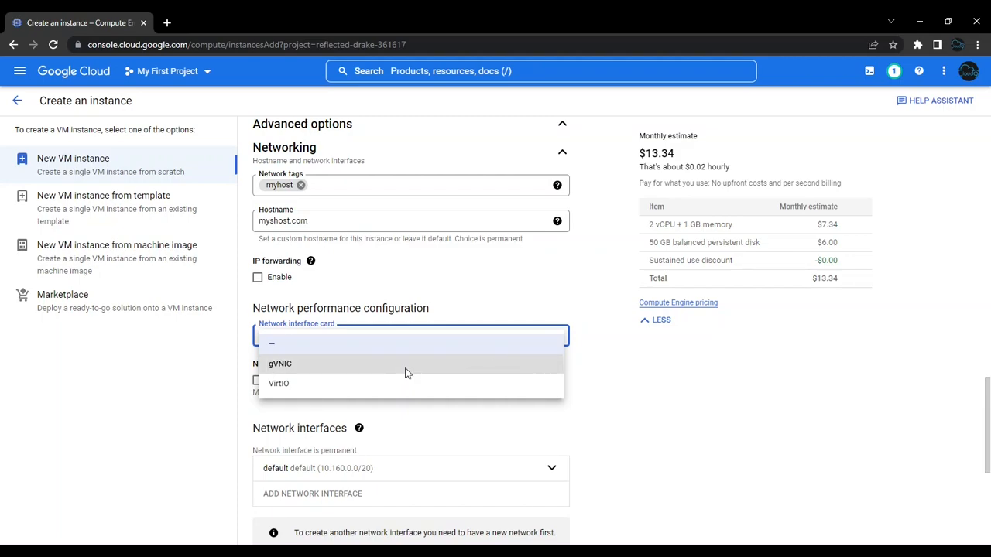
click(407, 373)
scroll(449, 360, down, 1)
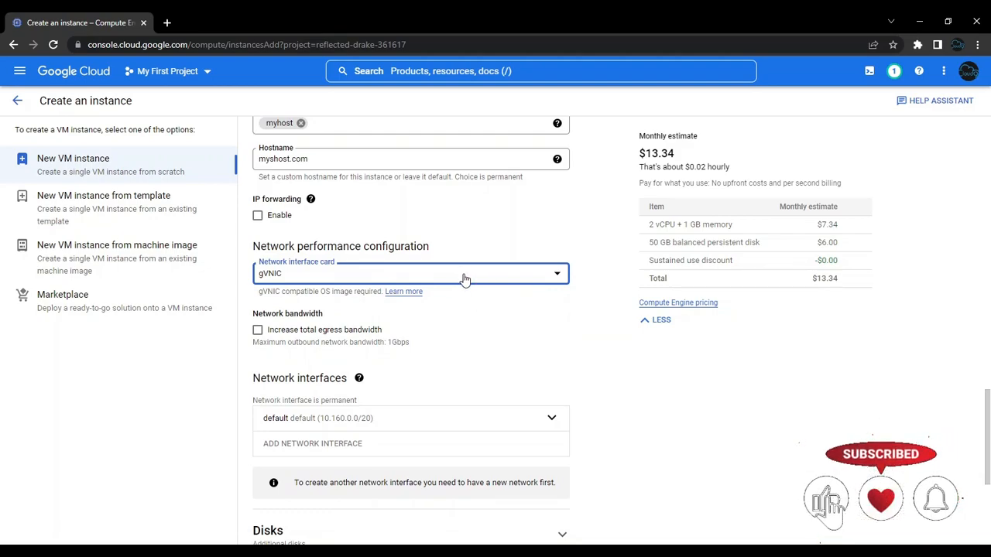
scroll(492, 285, up, 1)
scroll(493, 284, up, 3)
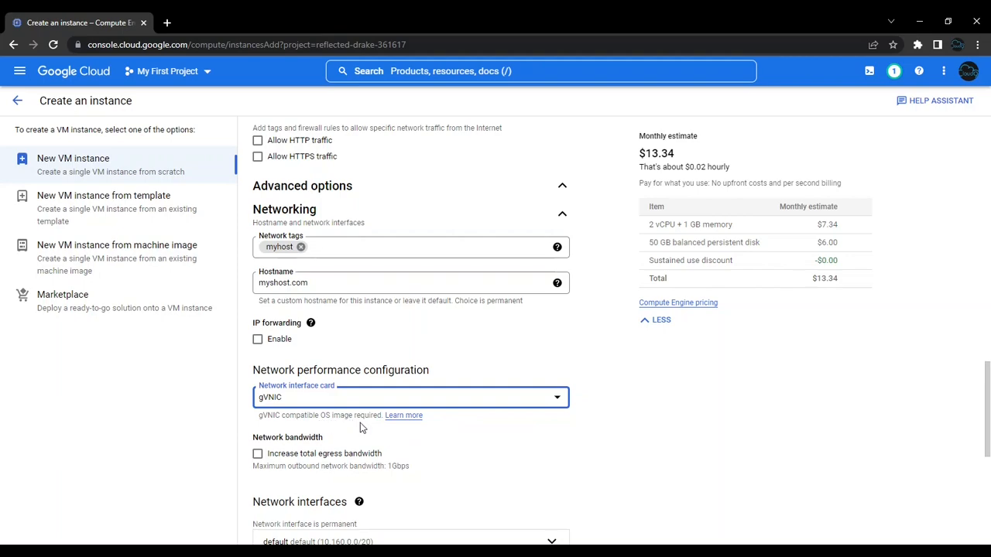
click(441, 401)
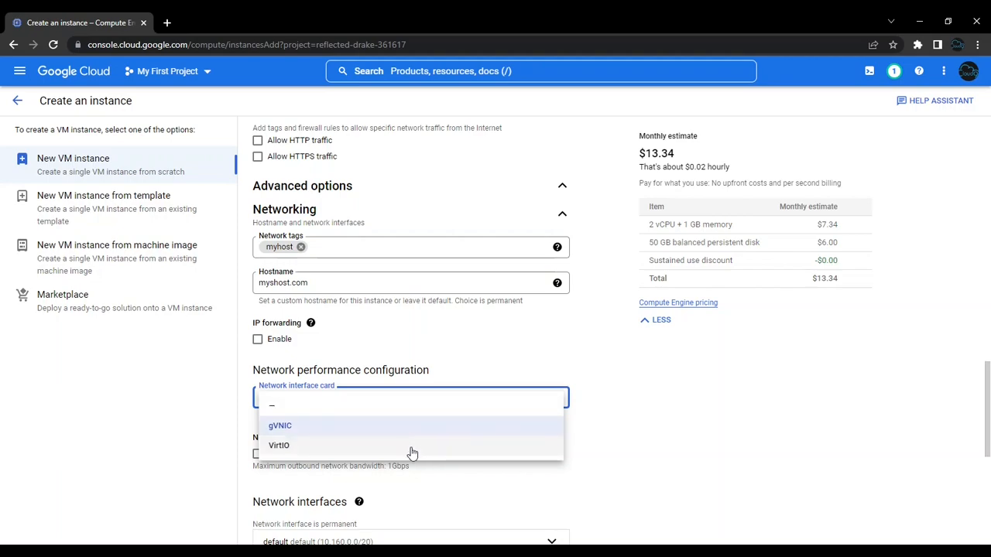
click(410, 448)
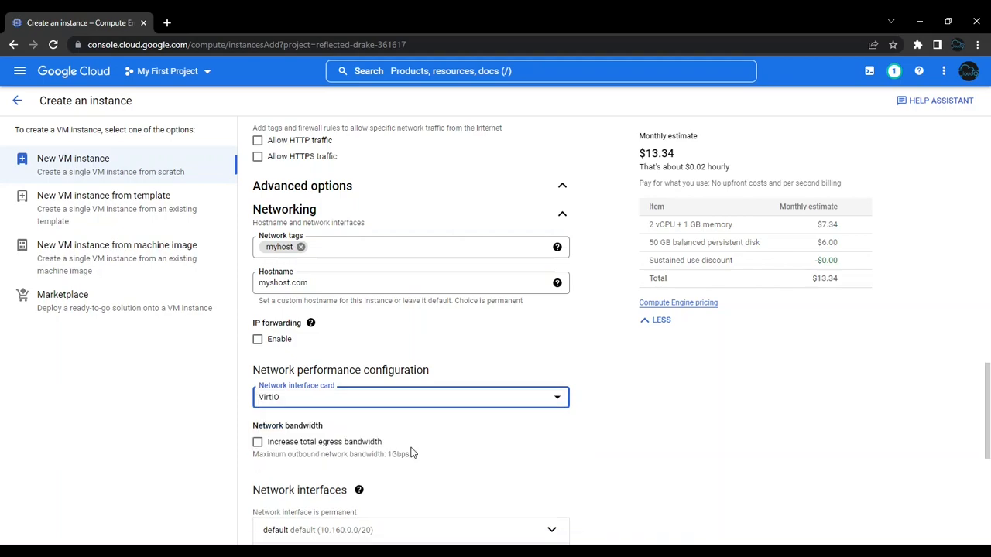
click(434, 399)
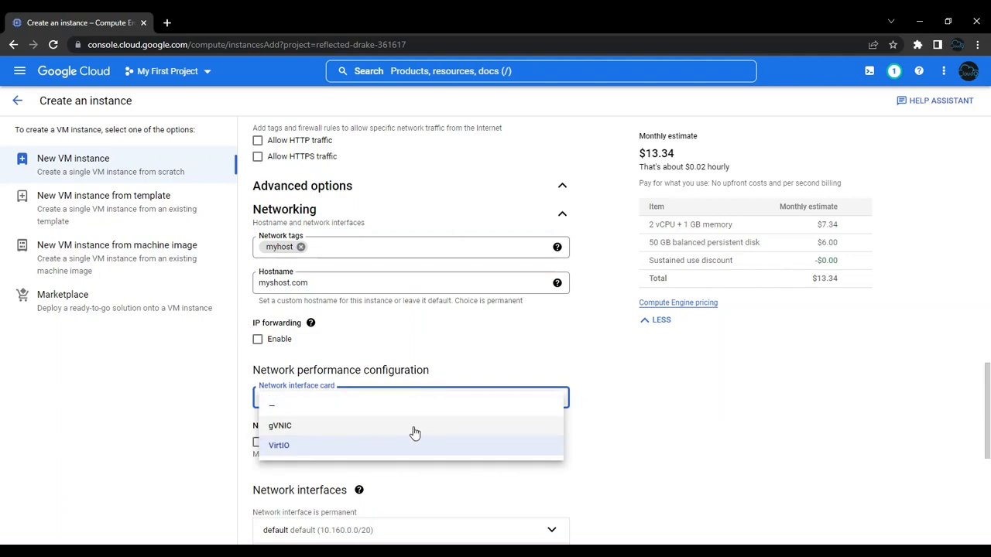
click(414, 432)
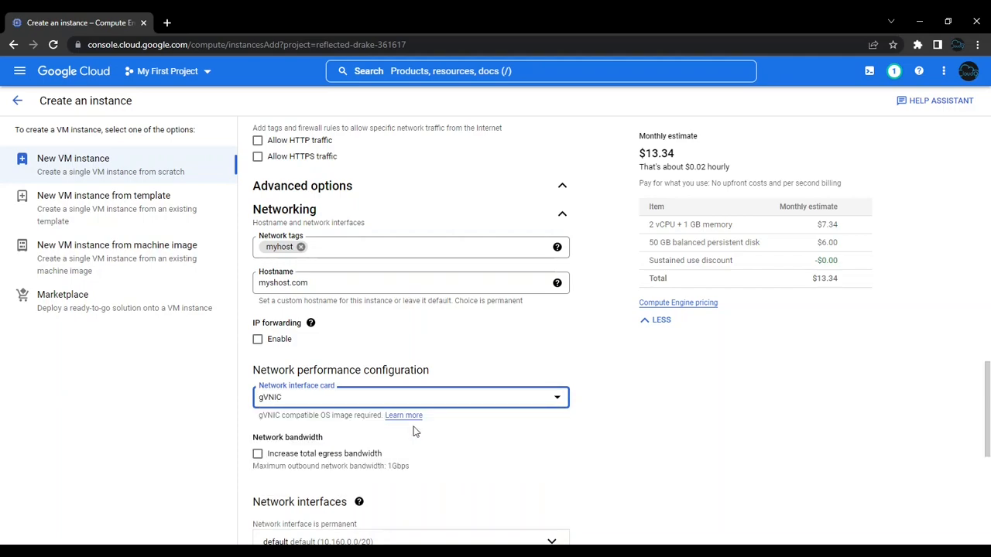
Try increasing the total egress bandwidth, turn it off again, and reset the network interface card to the blank option
click(257, 454)
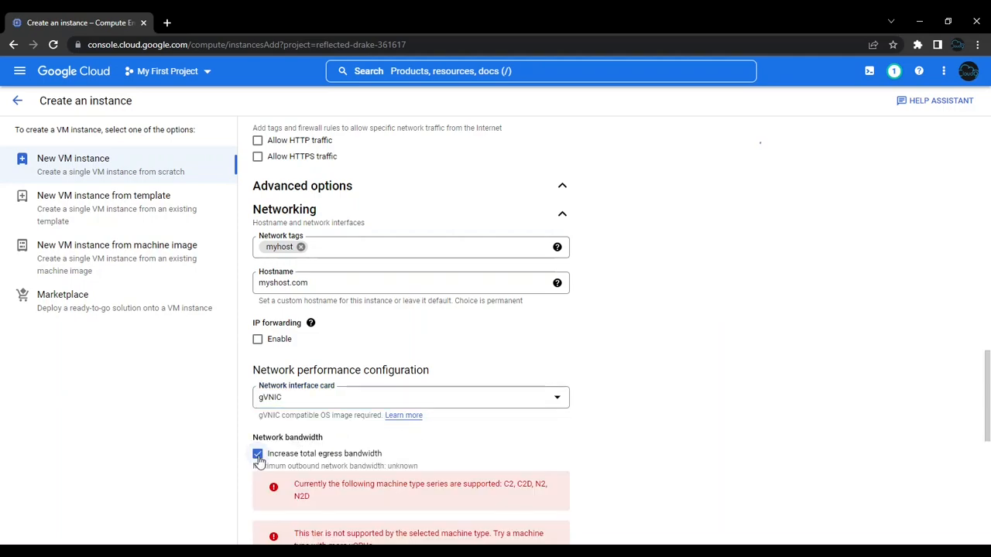
scroll(453, 433, down, 1)
scroll(451, 380, down, 1)
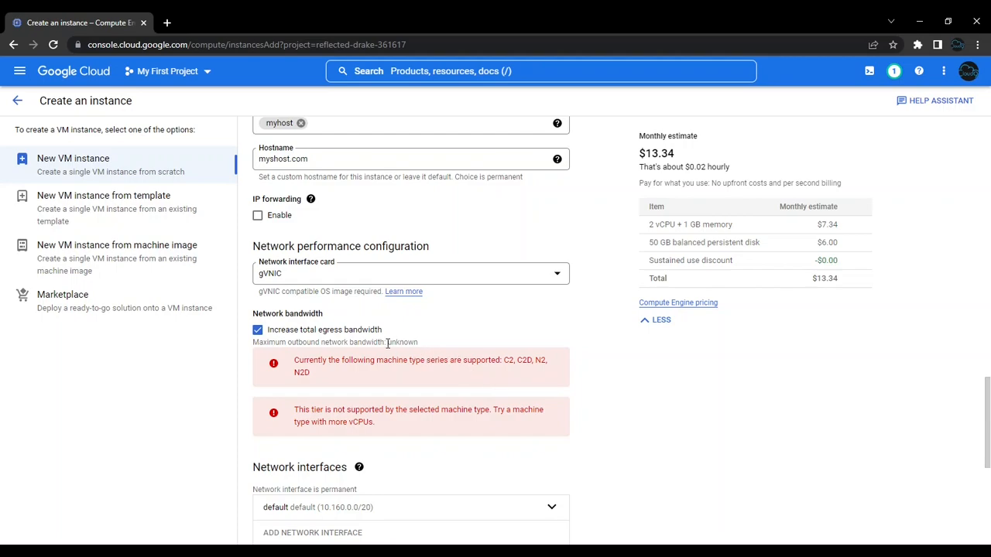
click(258, 330)
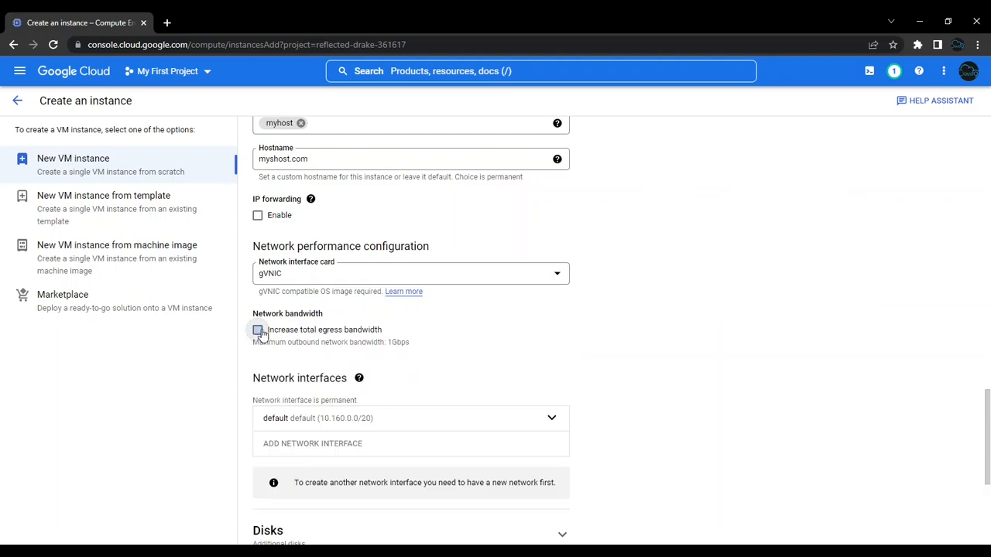
click(474, 279)
click(468, 292)
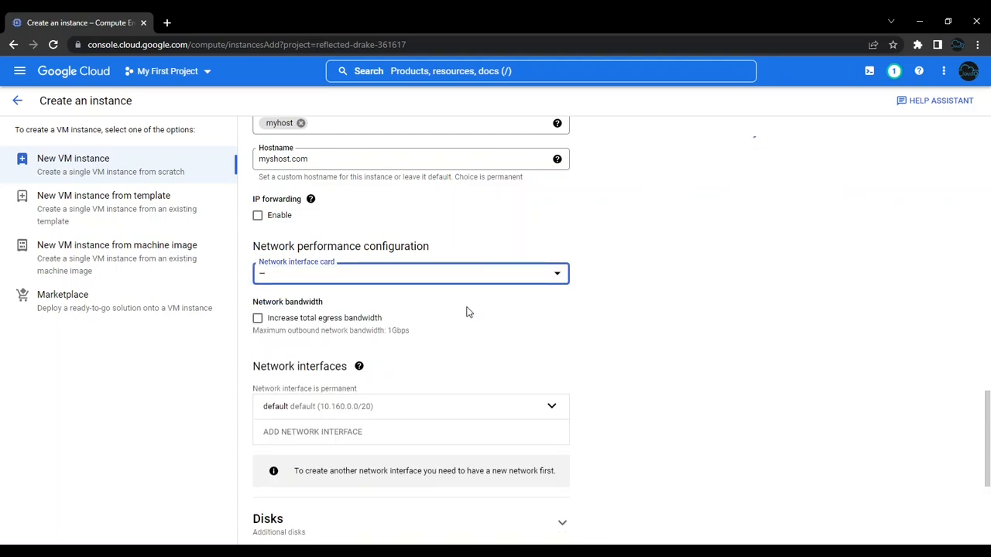
Expand the additional disks settings and start adding a new disk to the instance
scroll(532, 339, down, 1)
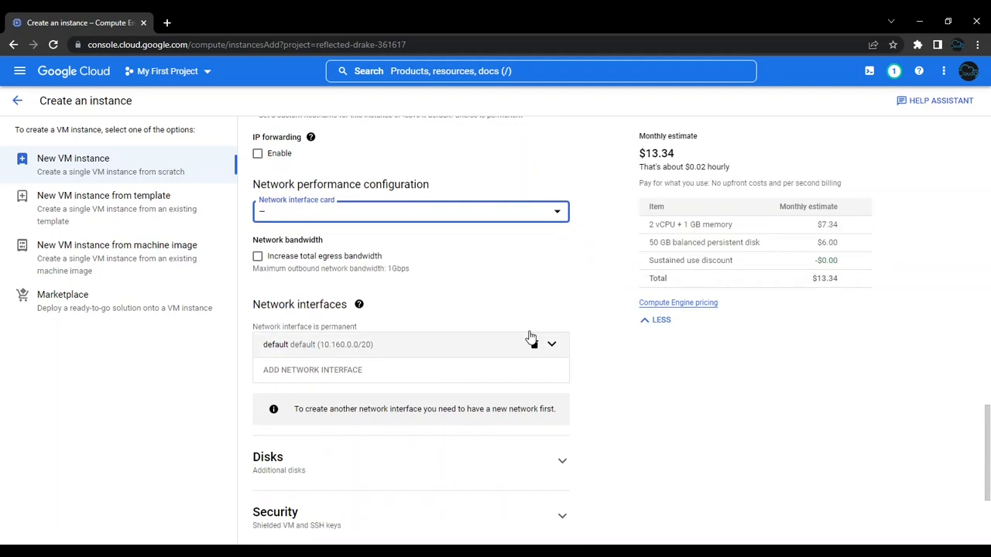
scroll(504, 320, down, 1)
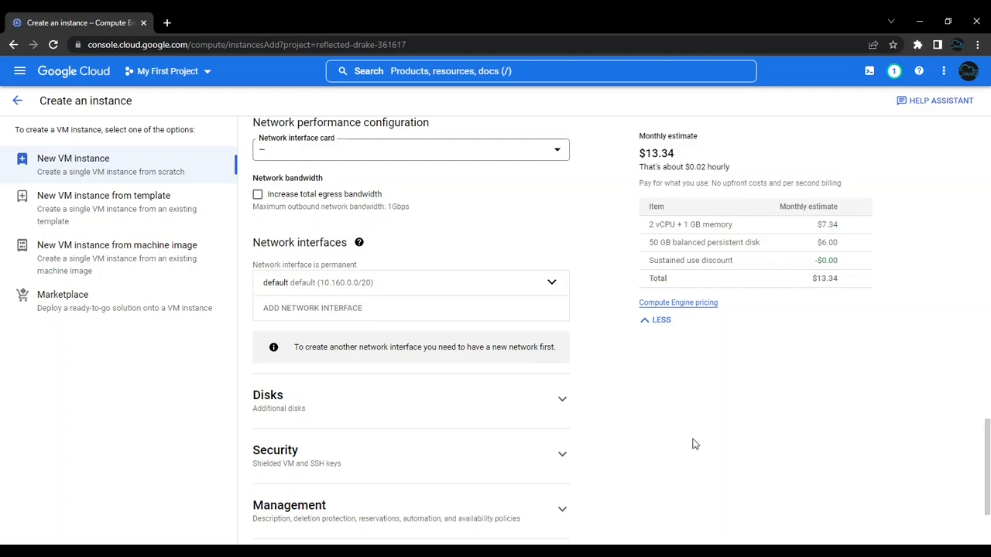
click(540, 407)
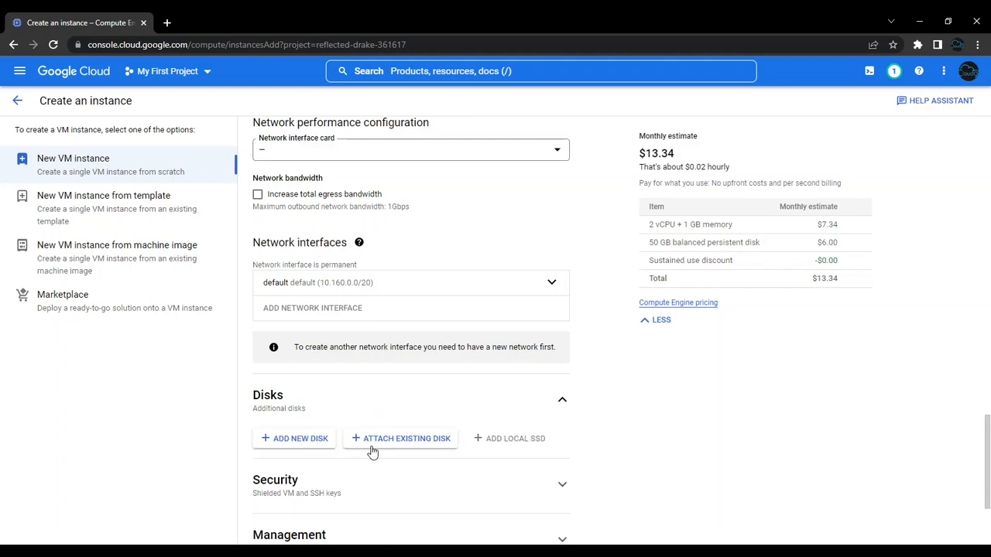
click(267, 443)
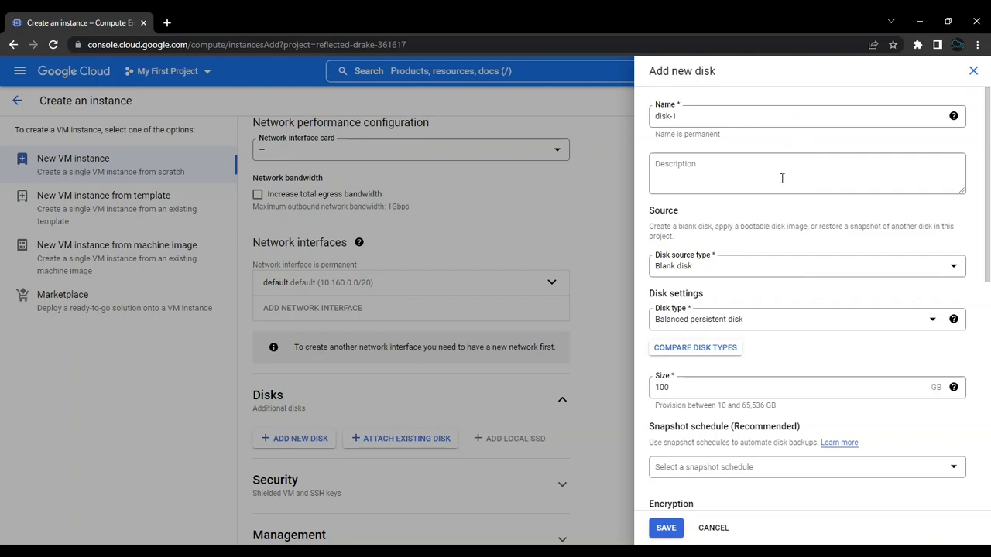
Review the new disk's source type, disk type and snapshot schedule choices, keeping the blank source and balanced persistent disk
click(934, 273)
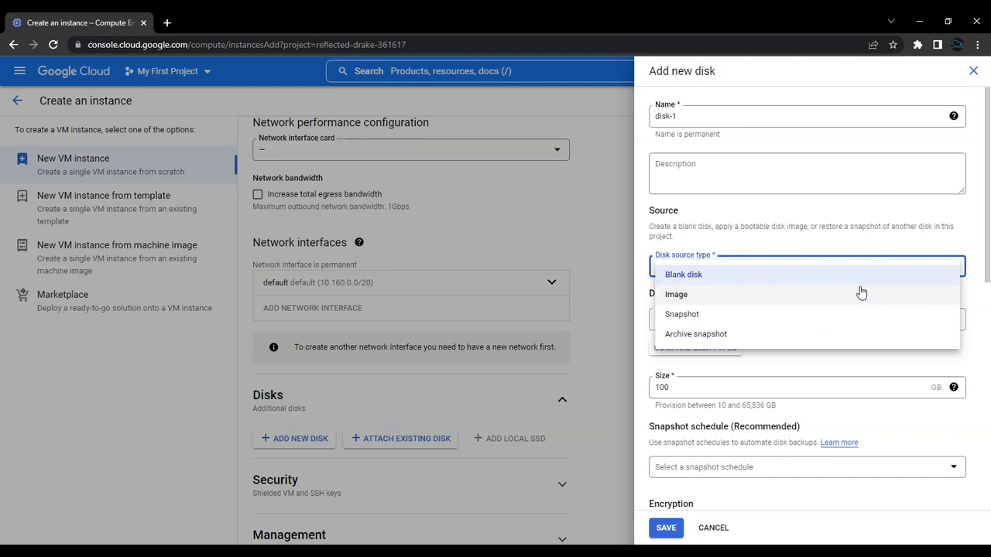
key(Escape)
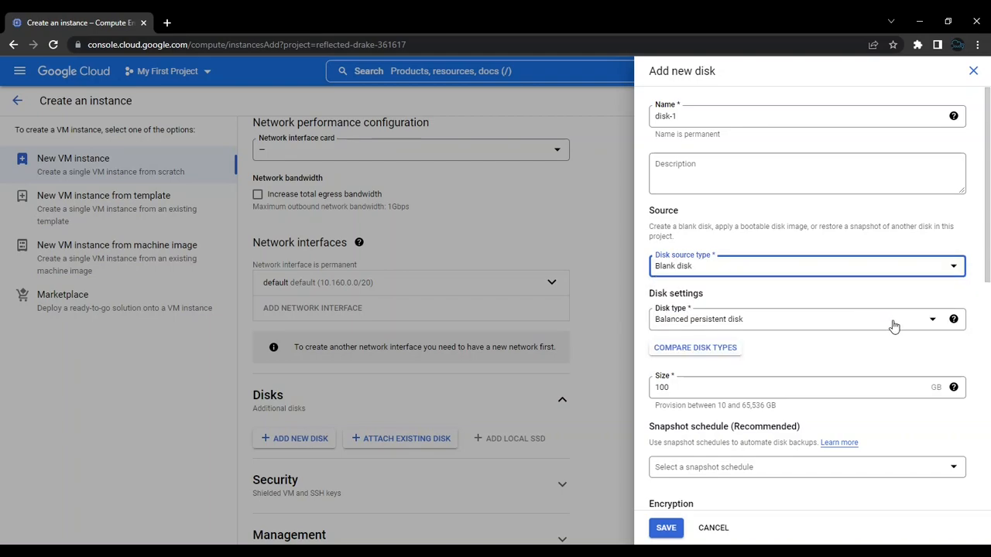
click(894, 323)
key(Escape)
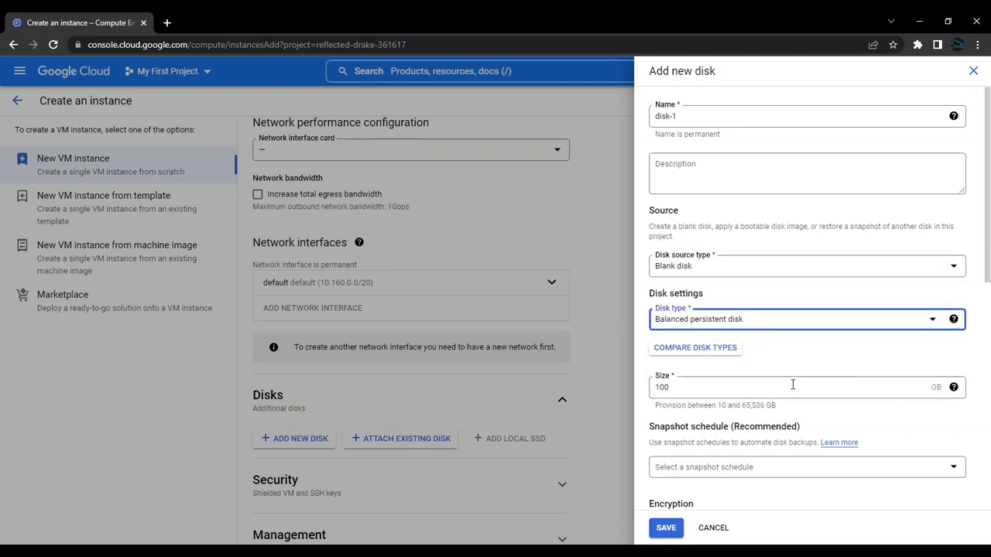
click(782, 469)
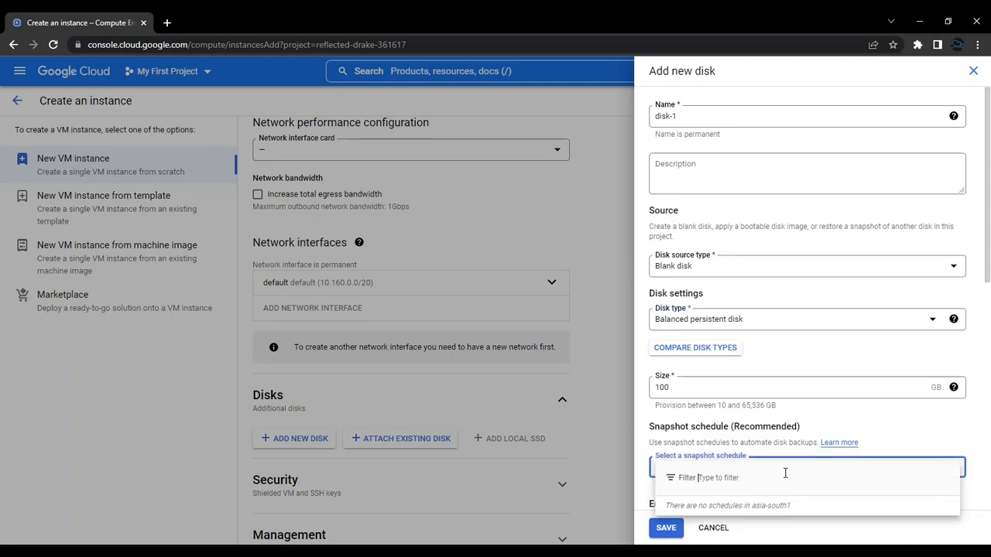
key(Escape)
Review the new disk's encryption and attachment settings, adding an empty label and deleting it again
scroll(810, 385, down, 5)
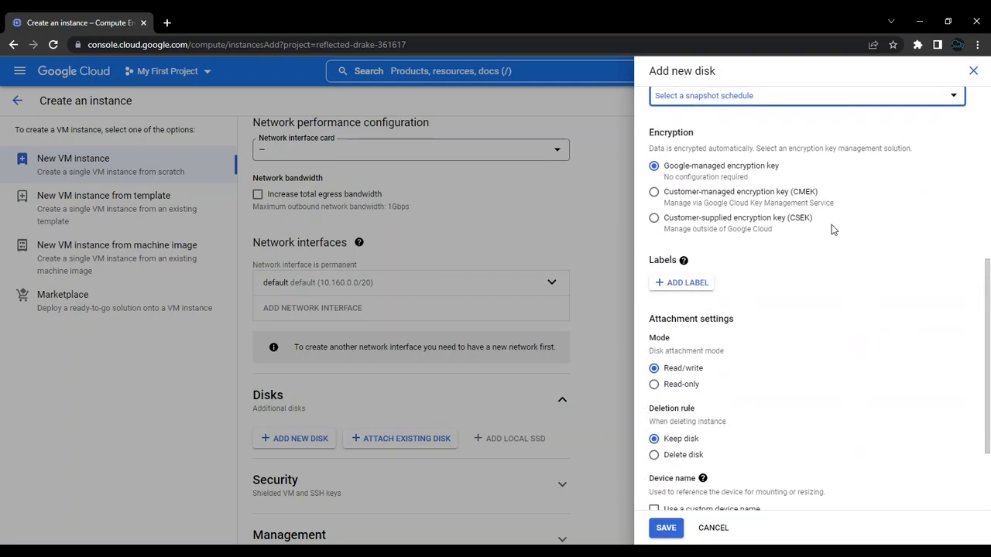
click(686, 283)
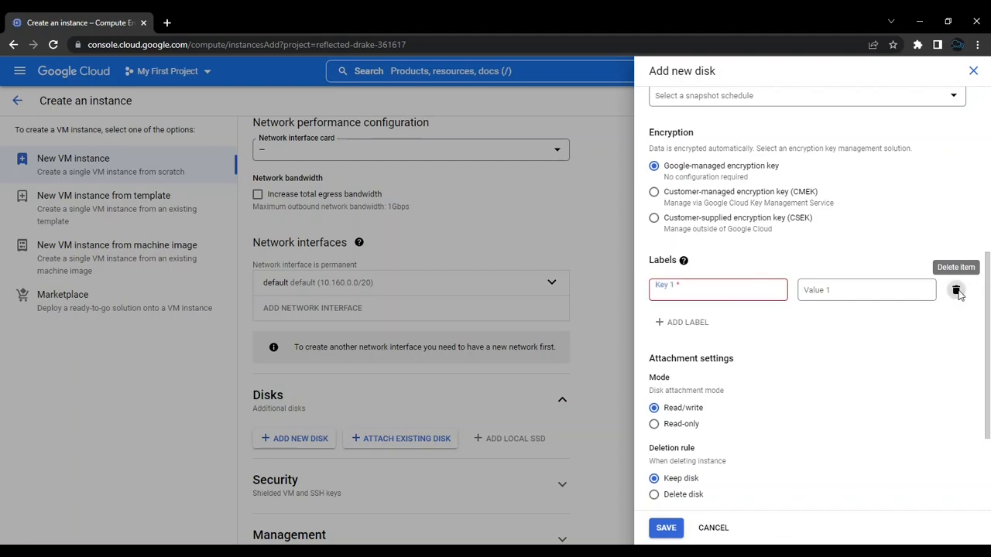
click(957, 292)
scroll(755, 318, down, 3)
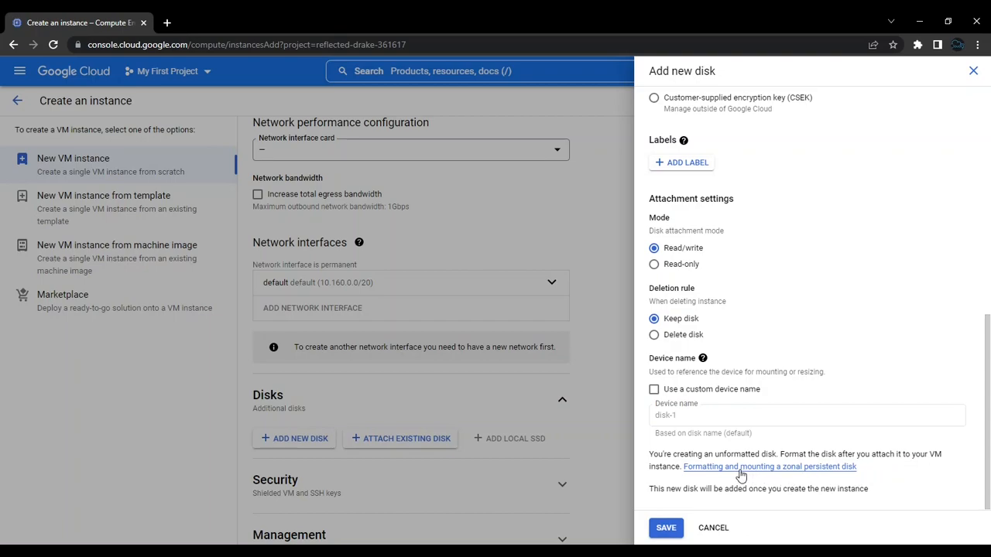
Discard the new disk, check which existing disks can be attached to the instance, and leave without attaching one
click(712, 529)
click(434, 449)
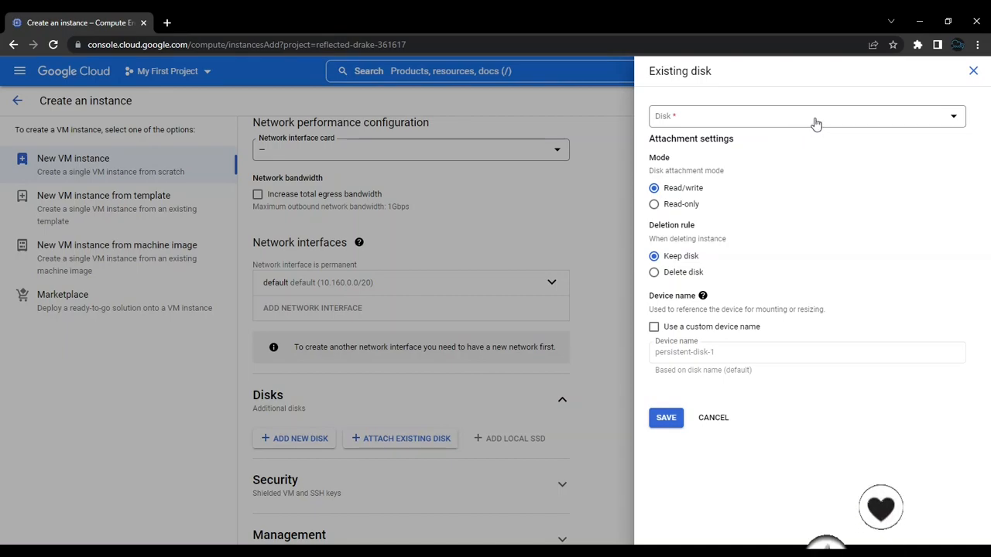
click(814, 122)
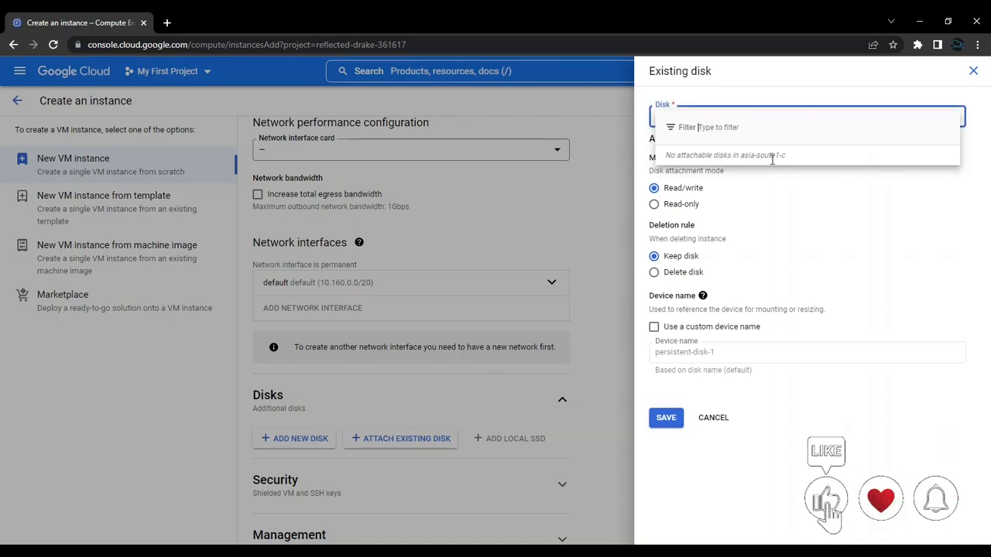
click(819, 191)
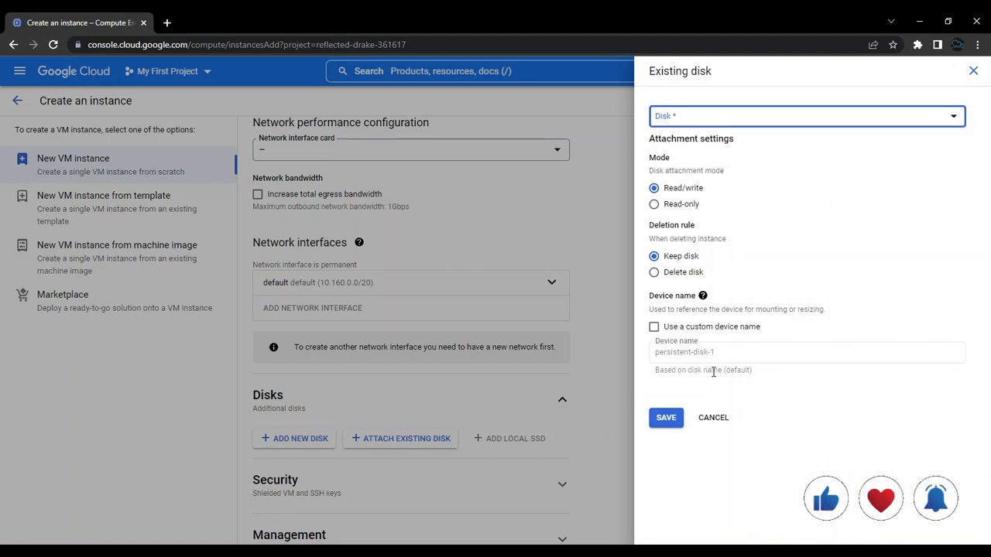
click(711, 417)
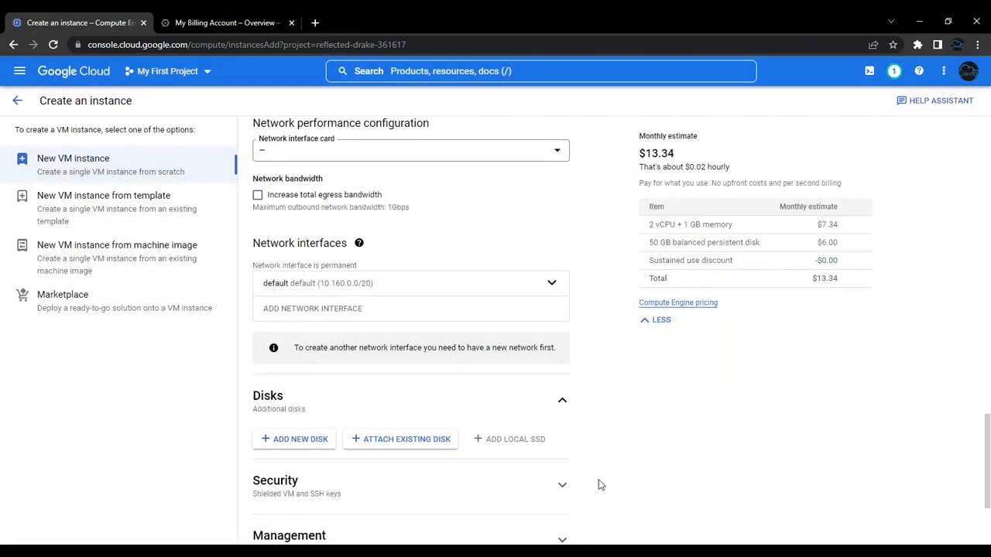
Expand the security settings and review the Shielded VM options, VM access and SSH key management
scroll(561, 457, down, 2)
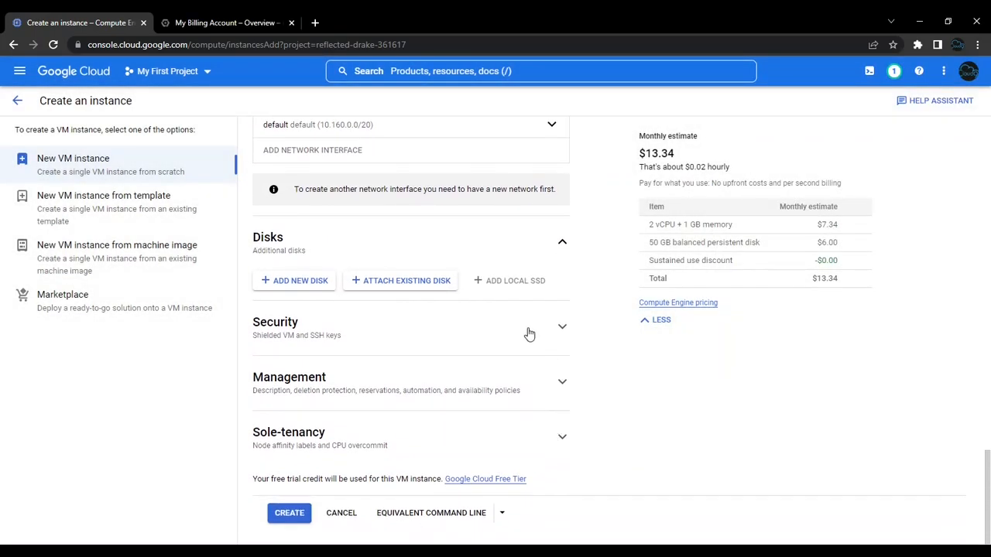
click(526, 333)
scroll(397, 356, down, 1)
scroll(397, 356, down, 1)
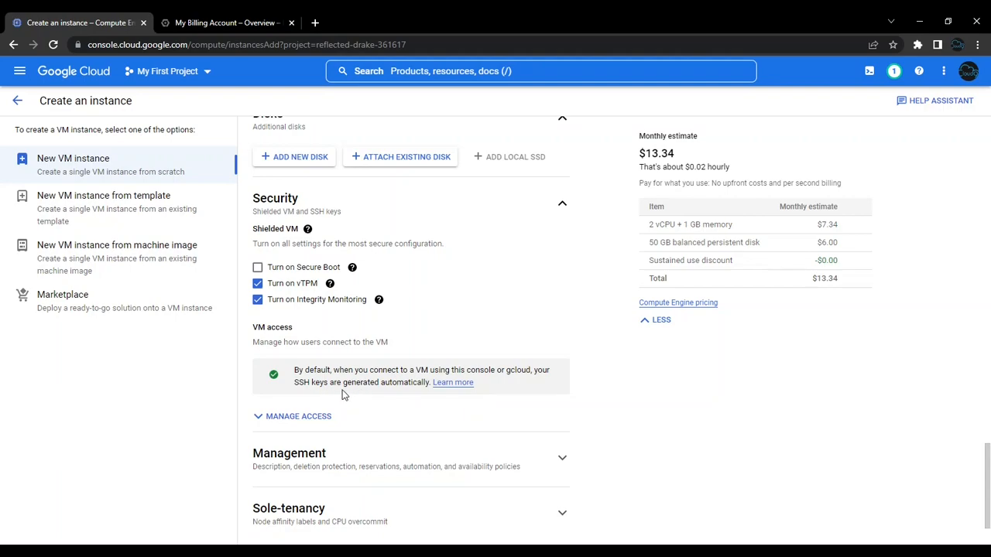
click(294, 419)
scroll(336, 394, down, 2)
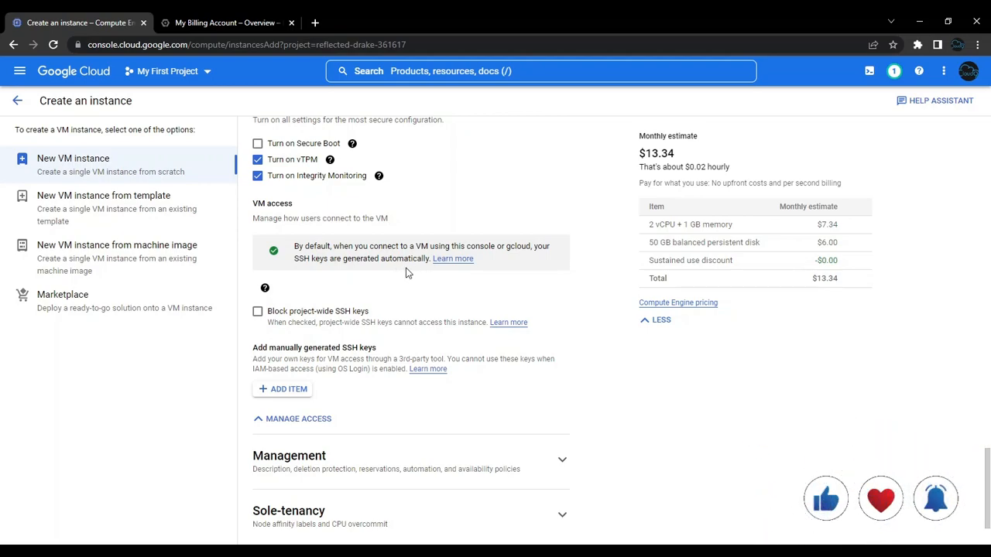
scroll(531, 321, down, 1)
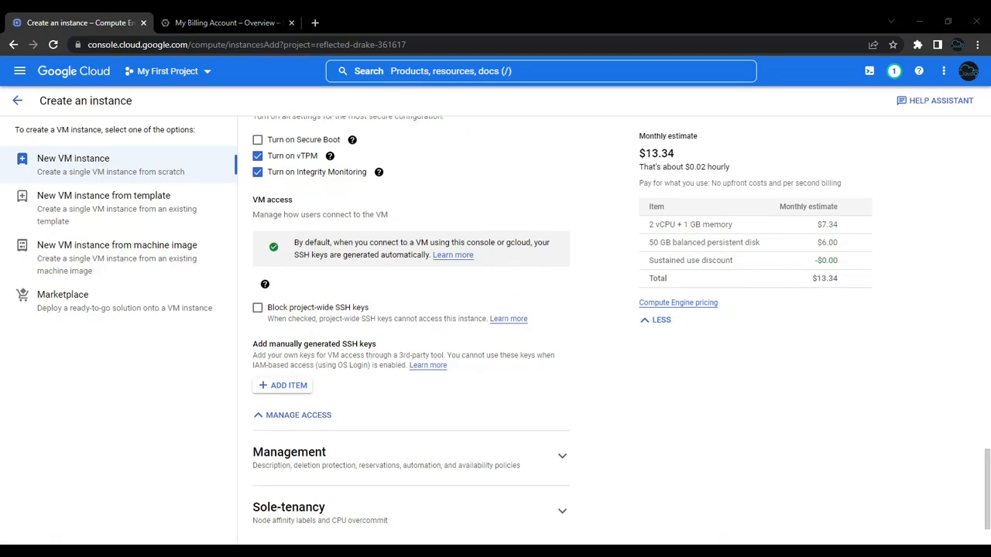
Expand the management settings and try enabling deletion protection, turning it off again and leaving the description empty
click(533, 460)
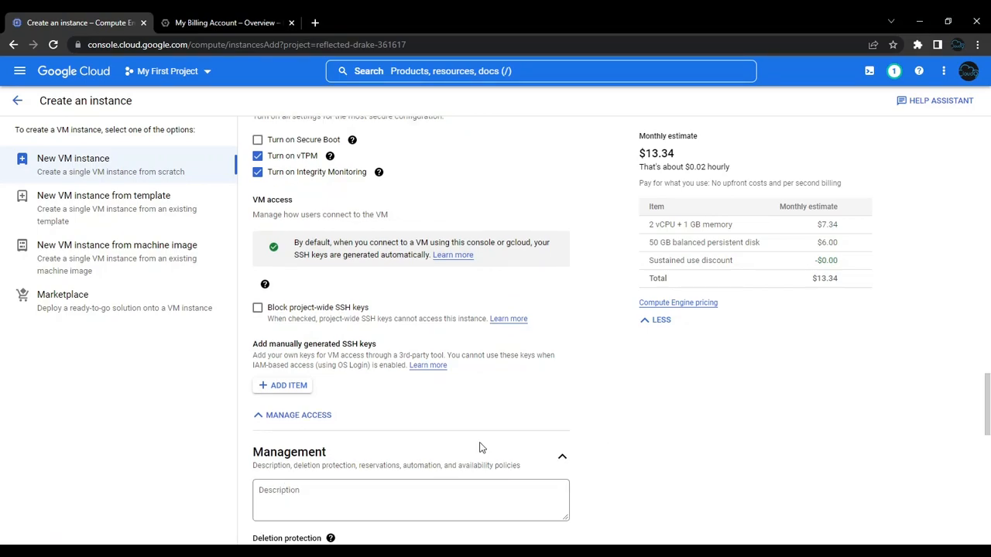
click(360, 499)
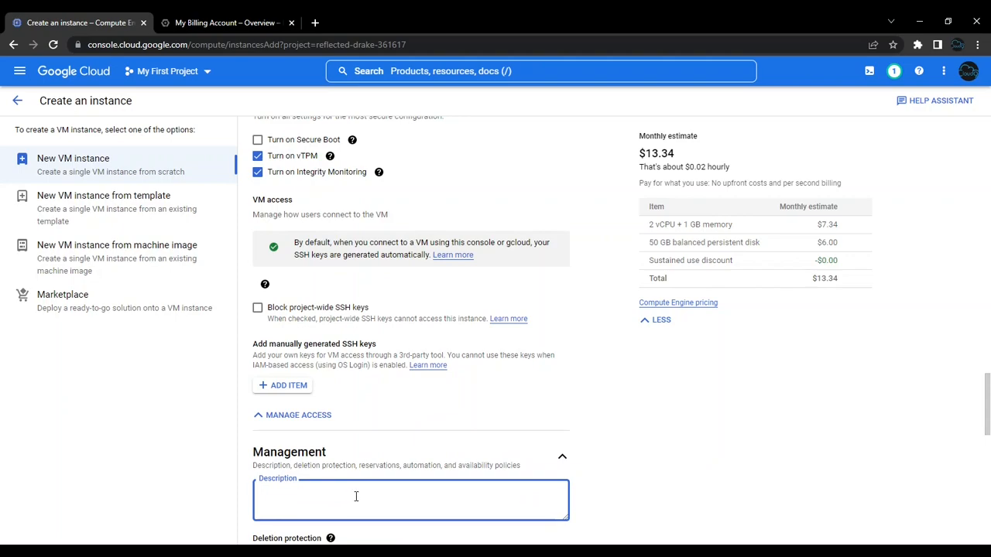
scroll(363, 488, down, 1)
scroll(364, 481, down, 3)
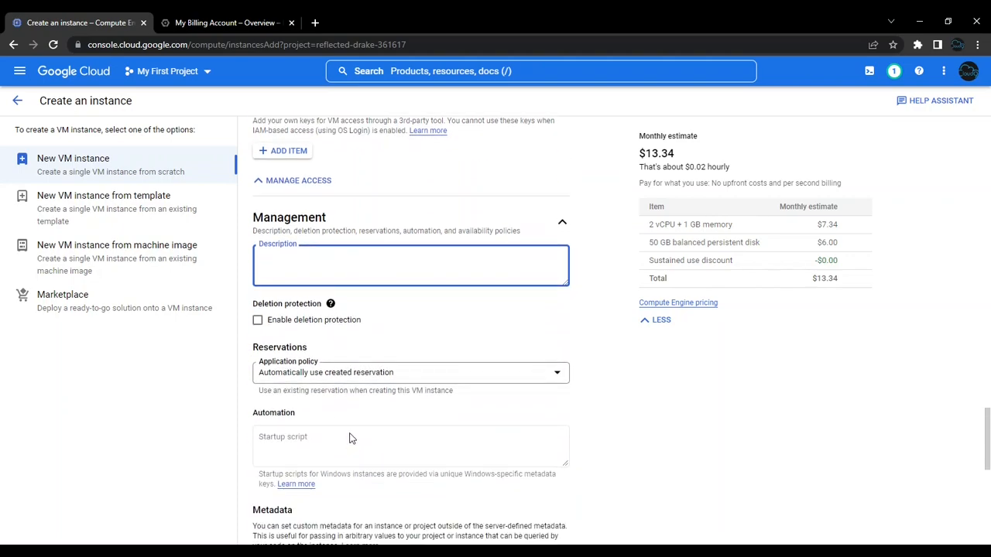
click(257, 310)
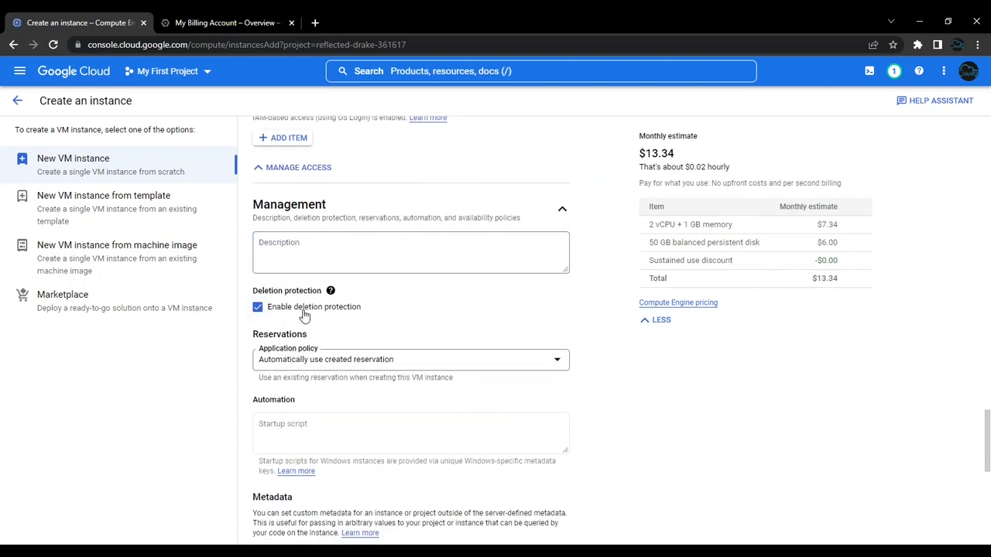
click(259, 309)
Review the reservation application policy choices, keeping Automatically use created reservation
scroll(415, 361, down, 1)
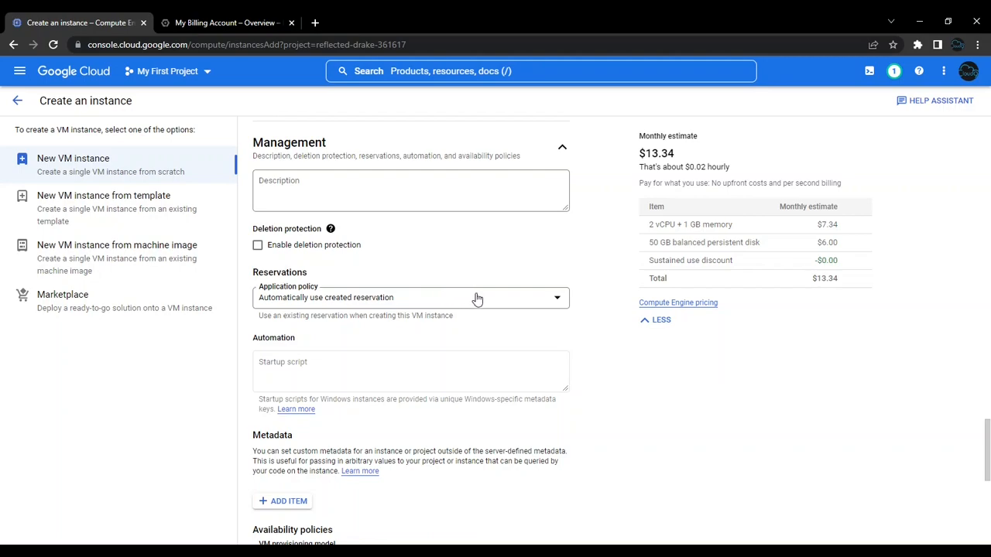
scroll(473, 299, down, 2)
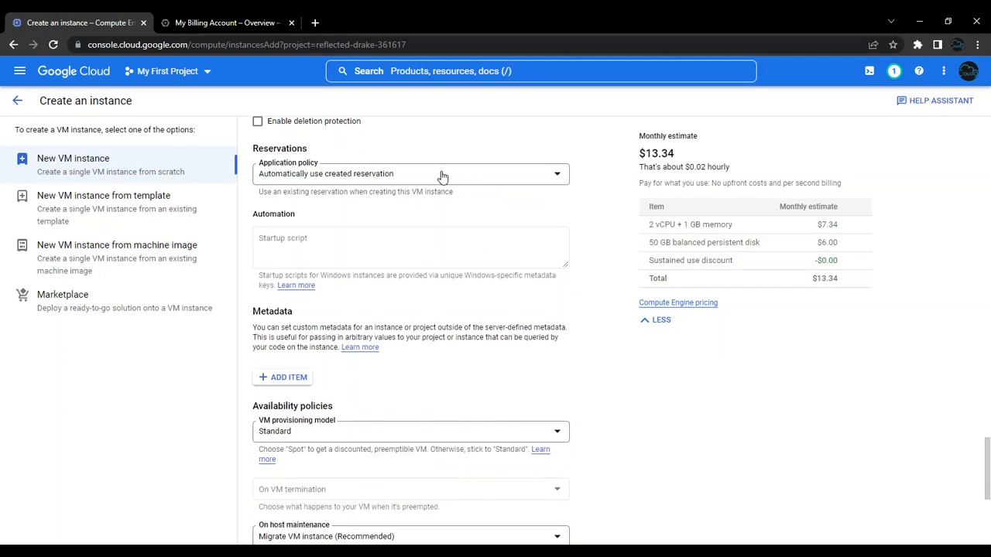
click(496, 181)
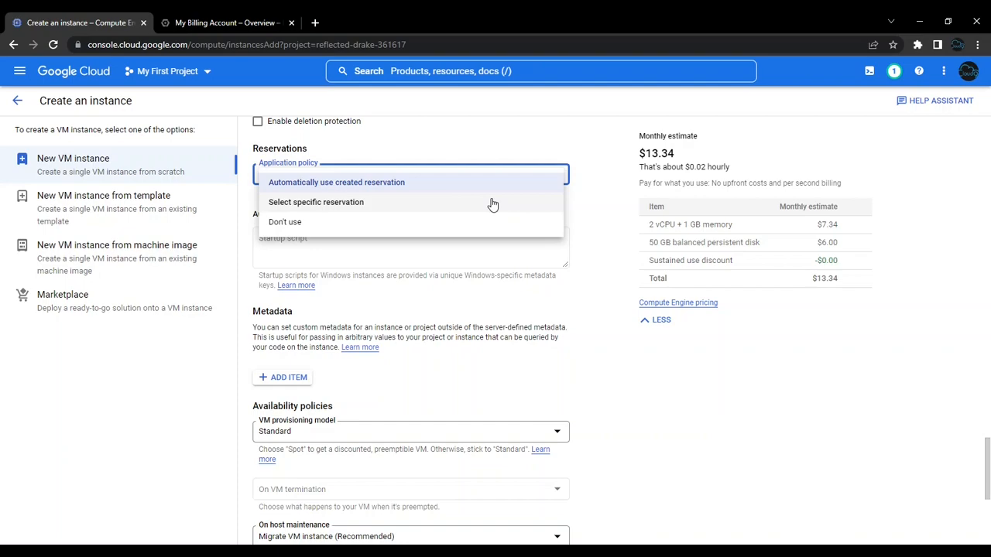
click(533, 183)
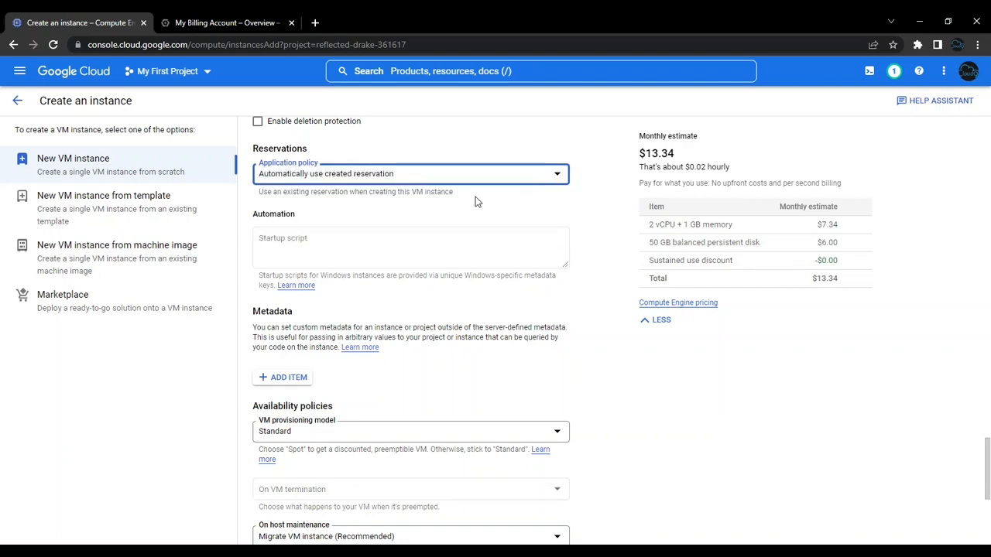
Add a metadata item to the instance with the key windows-startup-script-ps1
scroll(389, 233, down, 1)
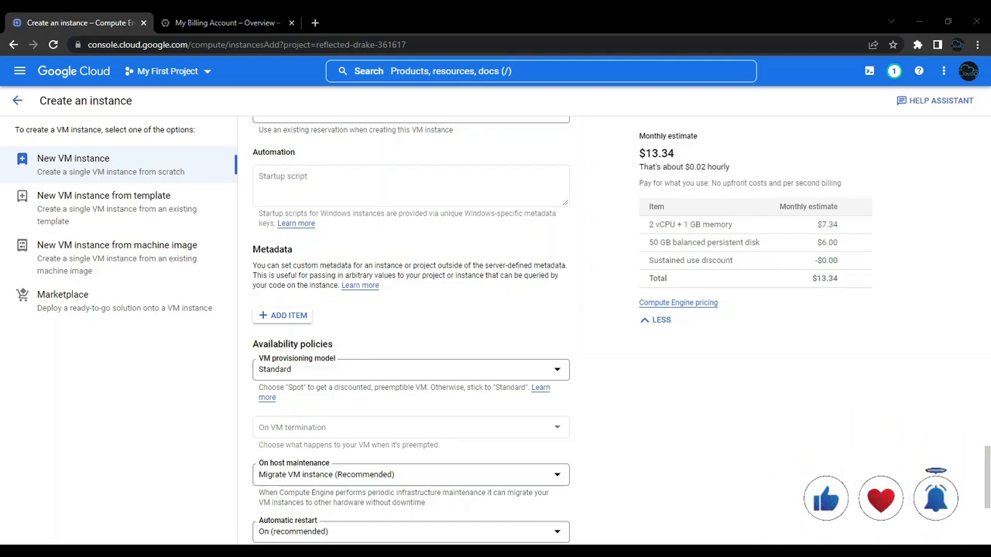
click(283, 315)
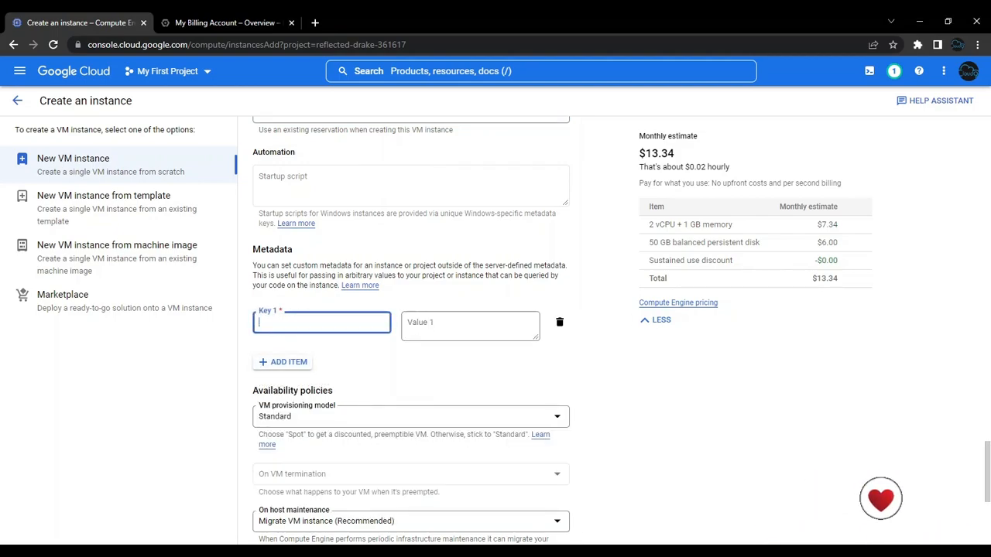
key(alt+Tab)
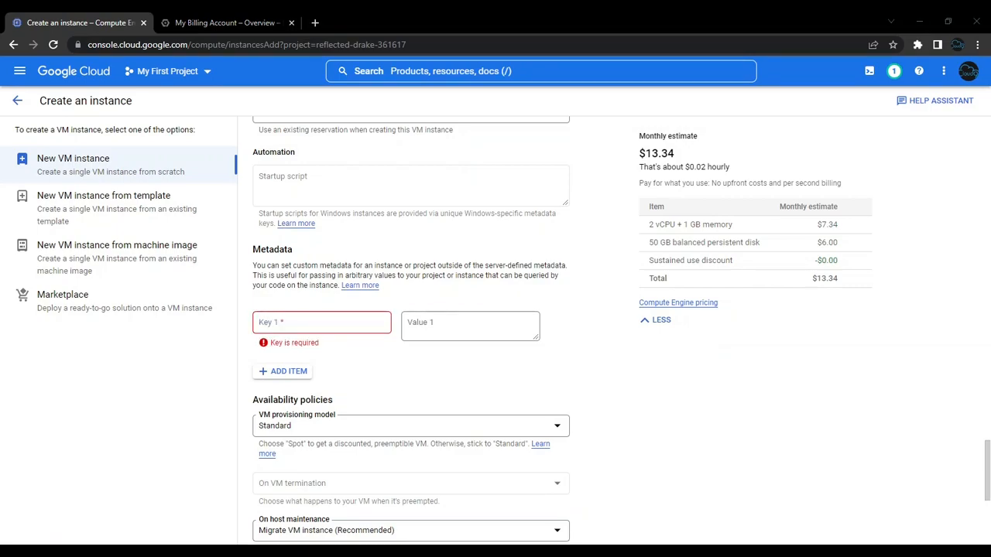
key(alt+Tab)
text(windows-startup-script-ps1)
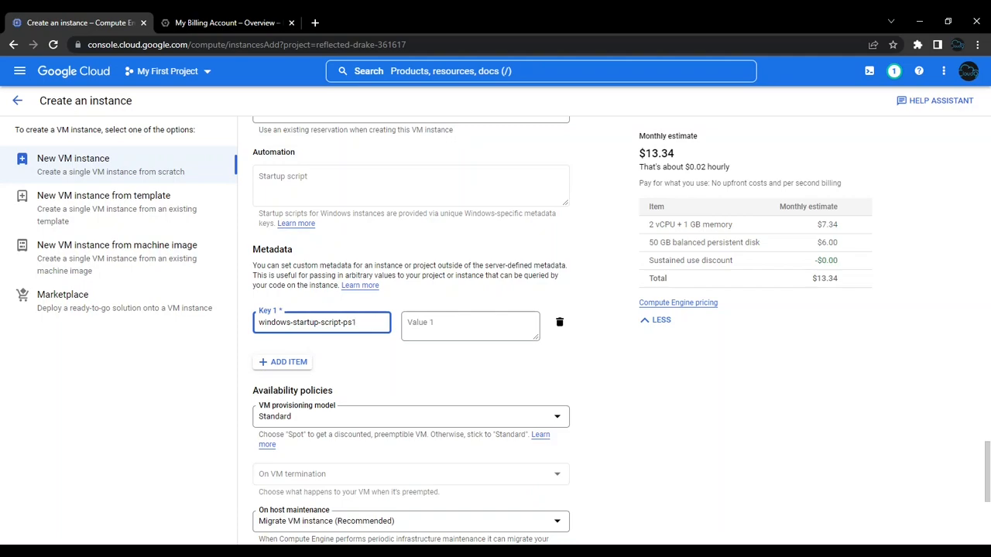
key(alt+Tab)
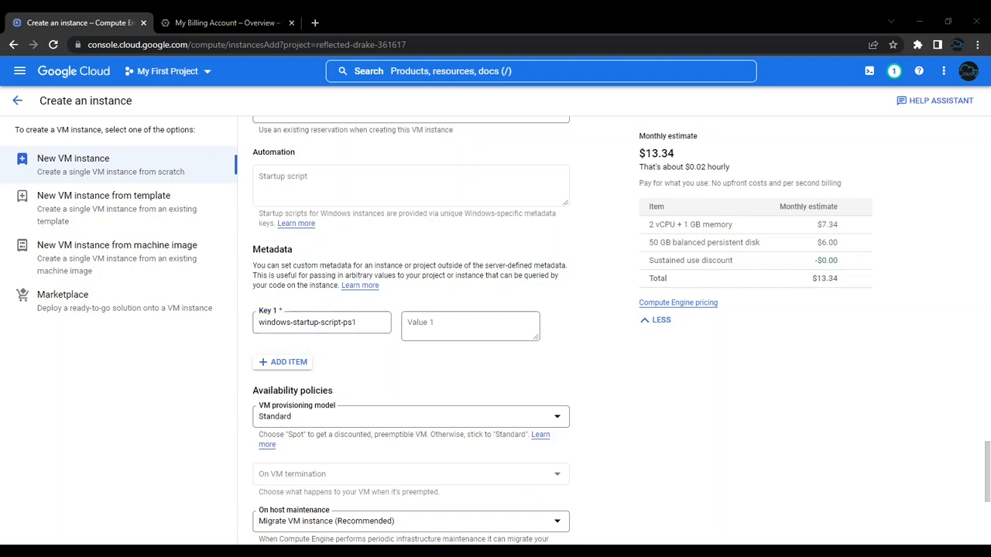
key(alt+Tab)
Paste the IIS installation script as the metadata item's value and delete the whole item again
click(431, 325)
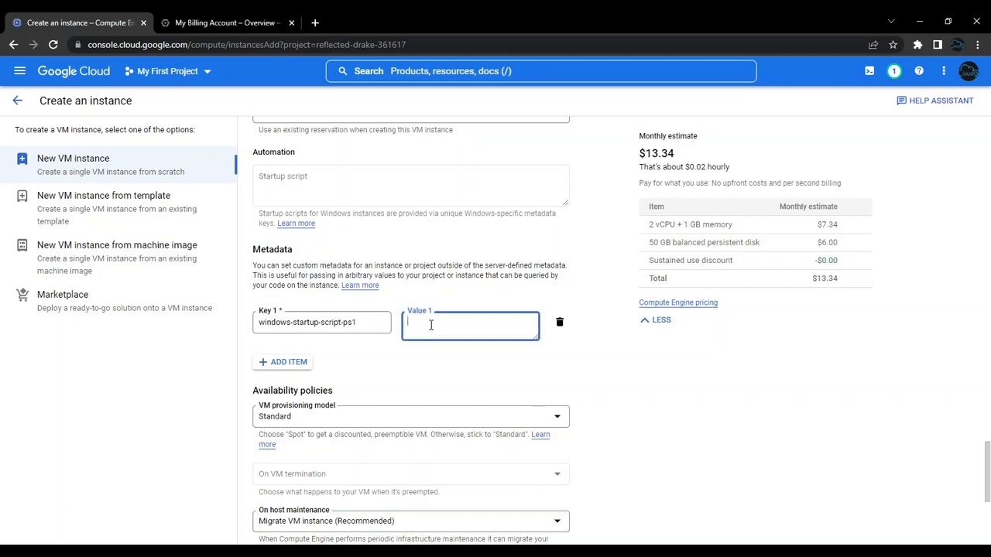
key(ctrl+v)
scroll(481, 328, up, 5)
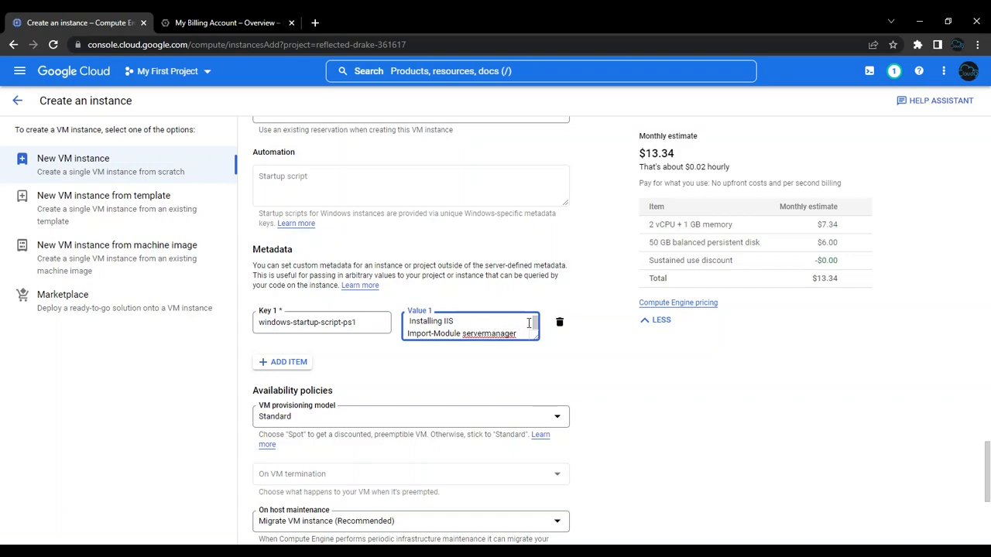
click(561, 327)
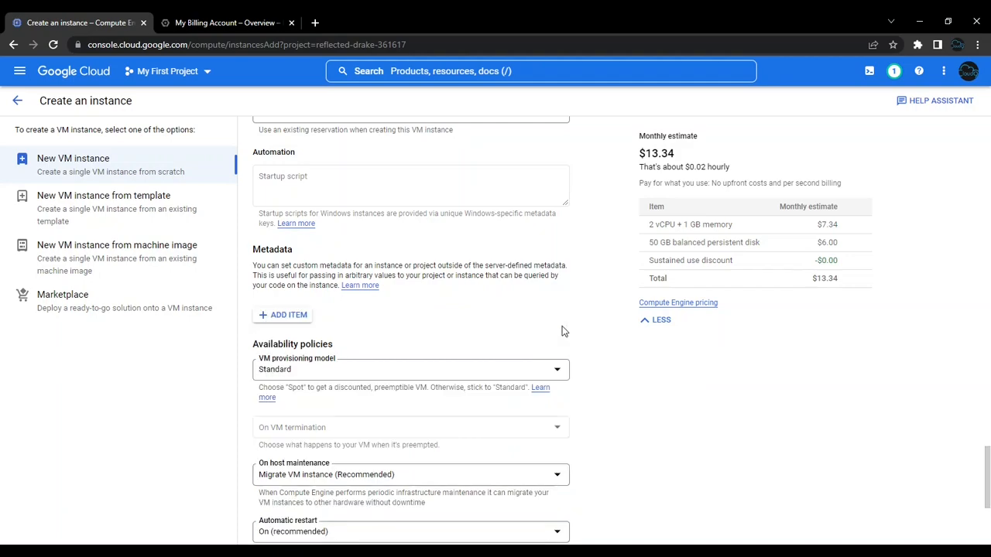
Try the Spot provisioning model for the VM, with the action on VM termination kept at Stop
scroll(502, 261, down, 1)
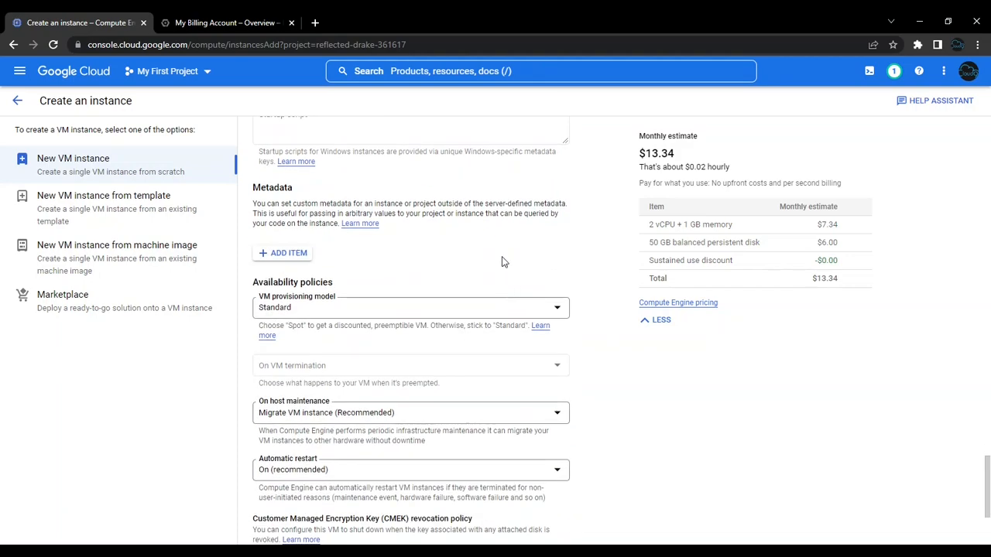
click(545, 311)
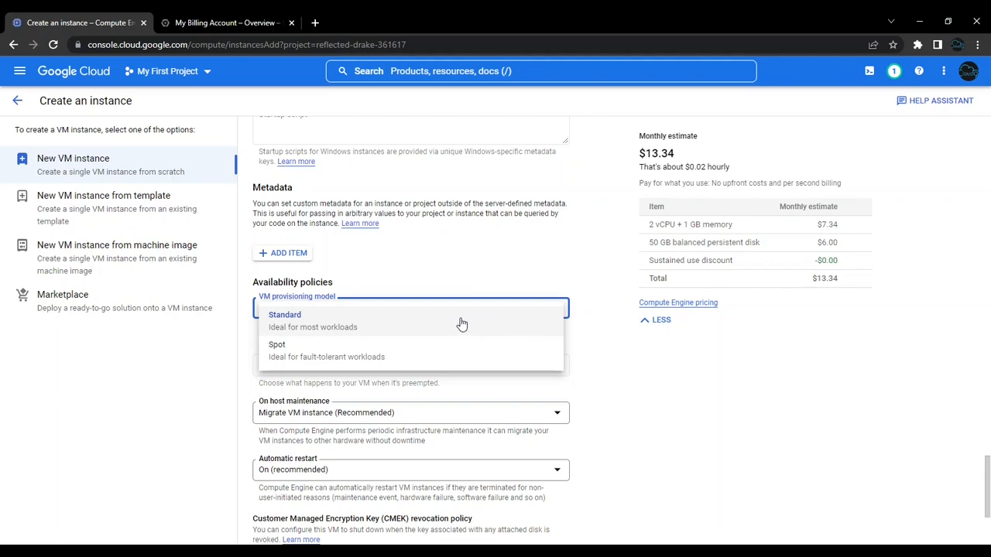
click(468, 356)
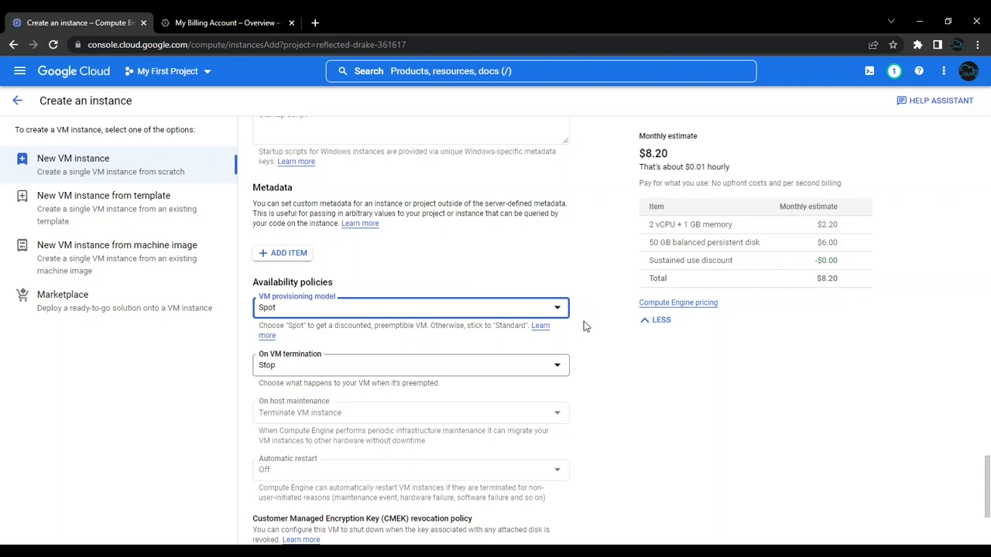
click(531, 371)
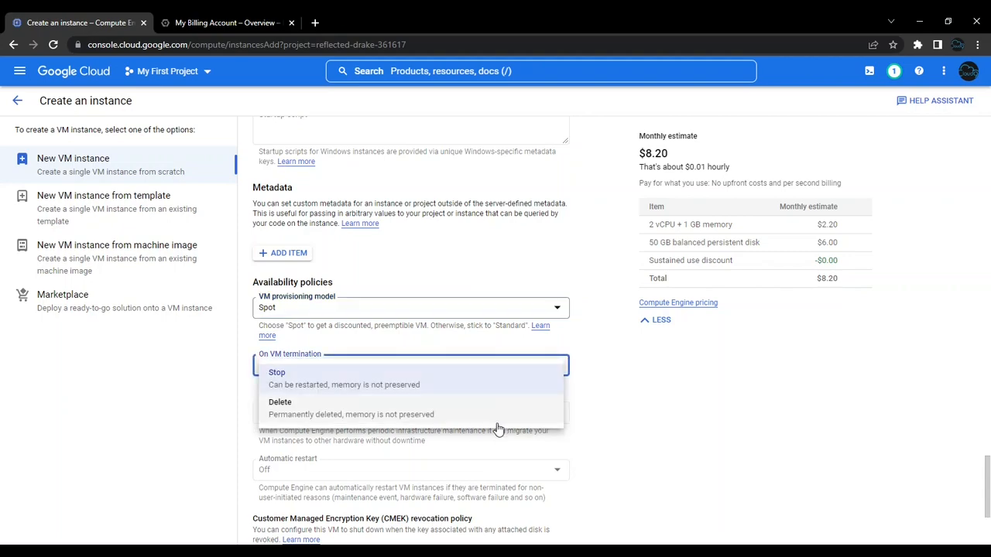
click(505, 380)
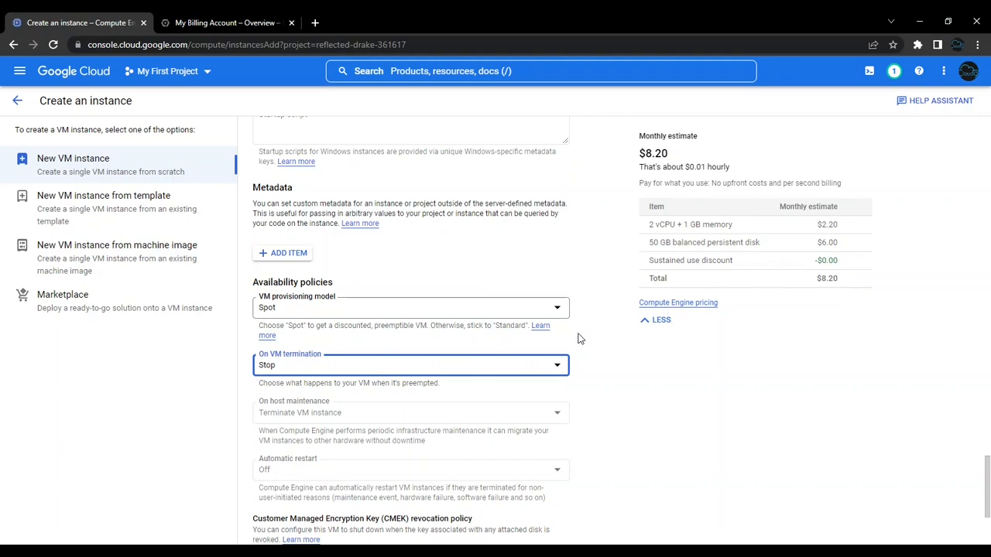
Return the provisioning model to Standard, with host maintenance set to Migrate VM instance and automatic restart set to On
click(554, 309)
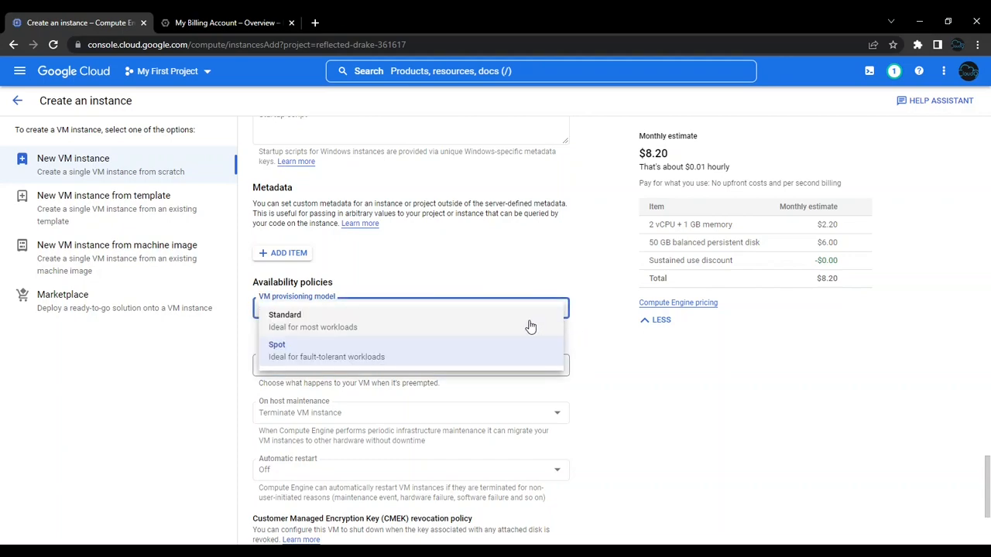
click(529, 323)
scroll(582, 344, down, 2)
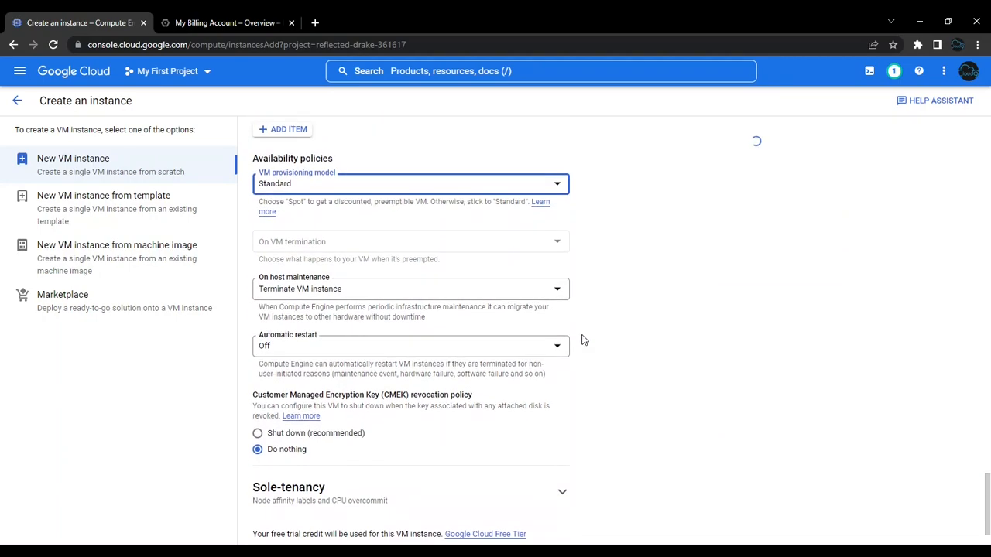
click(547, 291)
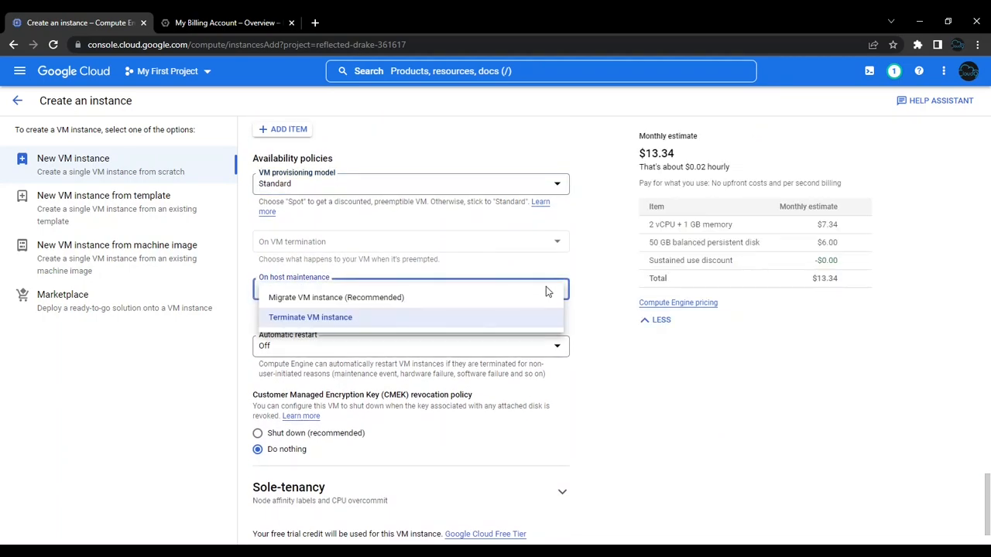
click(507, 300)
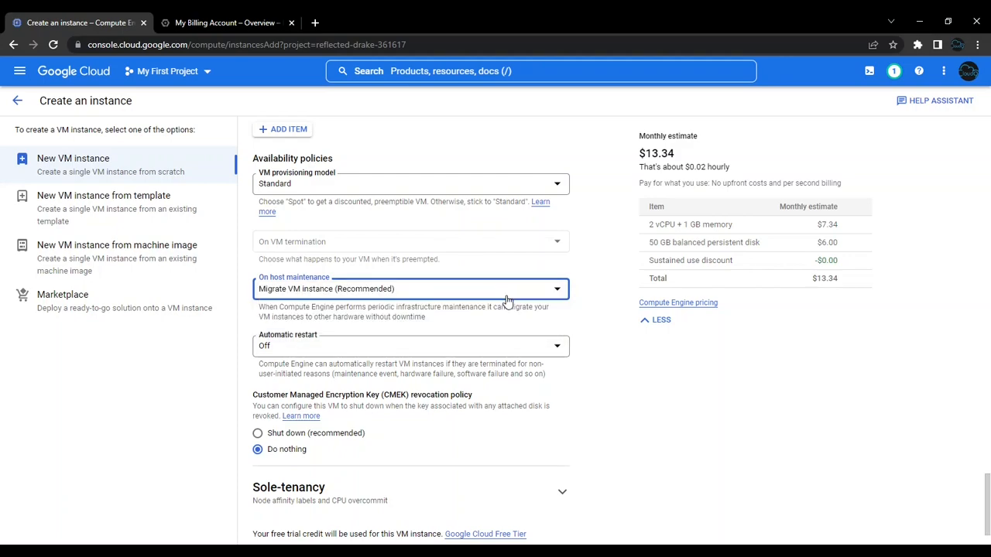
click(555, 350)
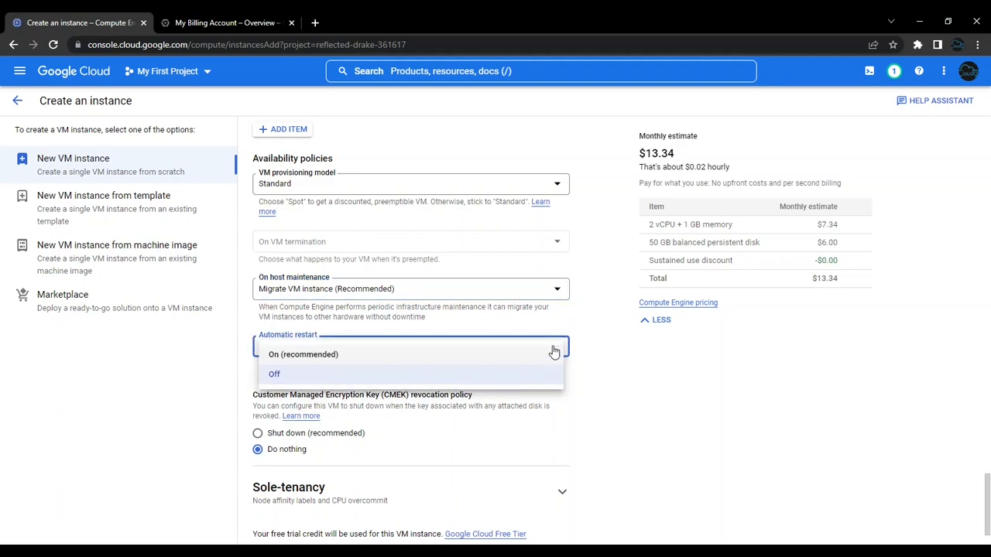
click(494, 358)
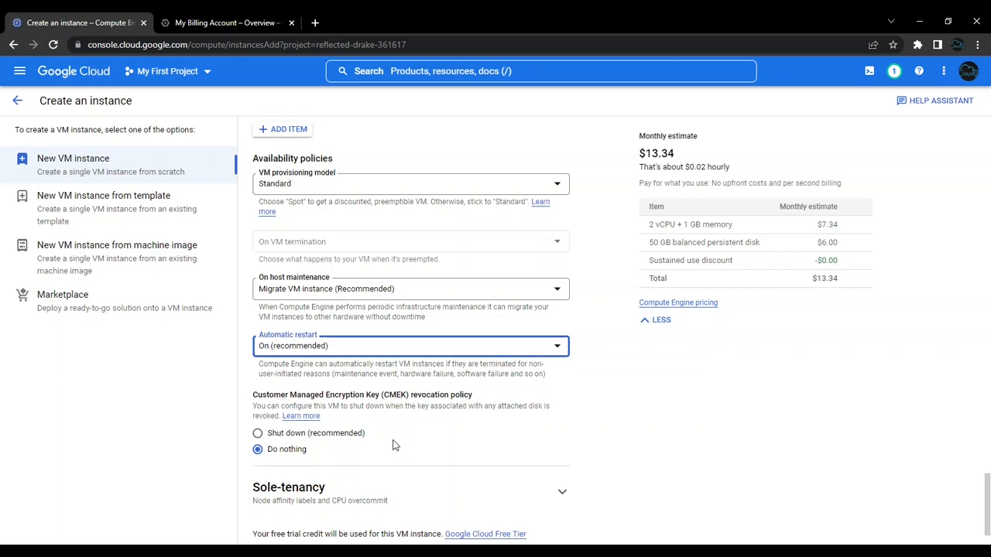
Try the Shut down option for the CMEK revocation policy and return it to Do nothing
scroll(394, 436, down, 1)
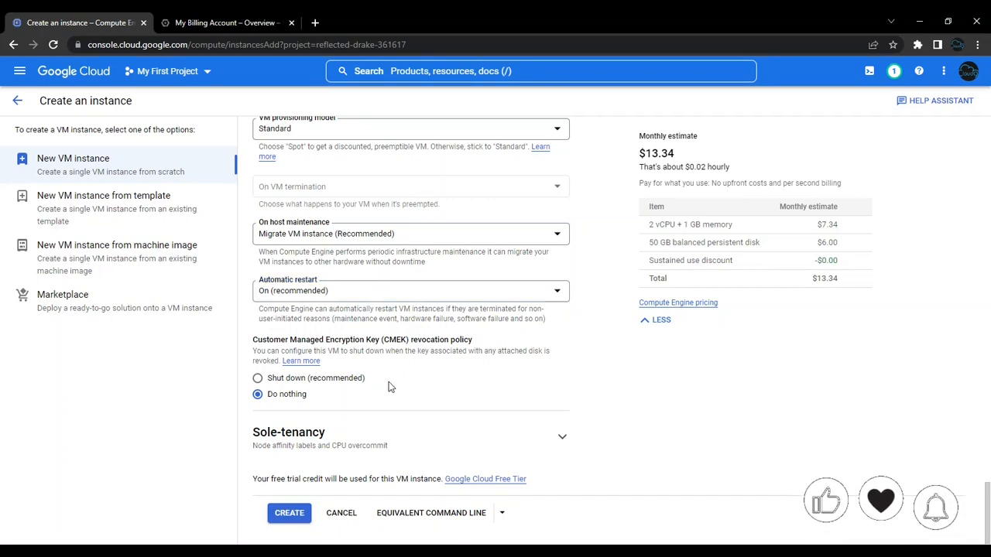
click(262, 379)
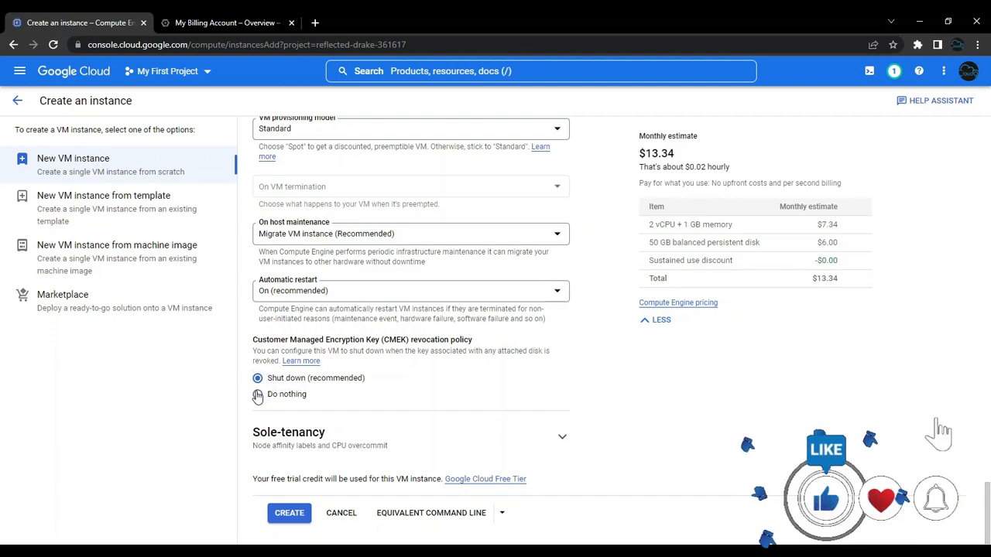
click(257, 395)
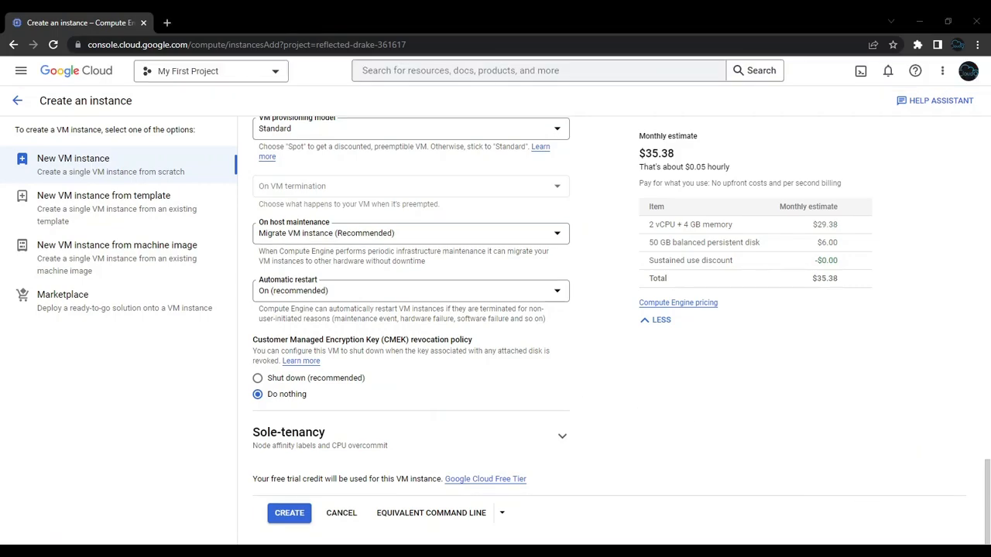
Add the node affinity labels environment:IN:dev and environment:NOT_IN:prod in the sole-tenancy settings
click(503, 438)
scroll(507, 425, down, 2)
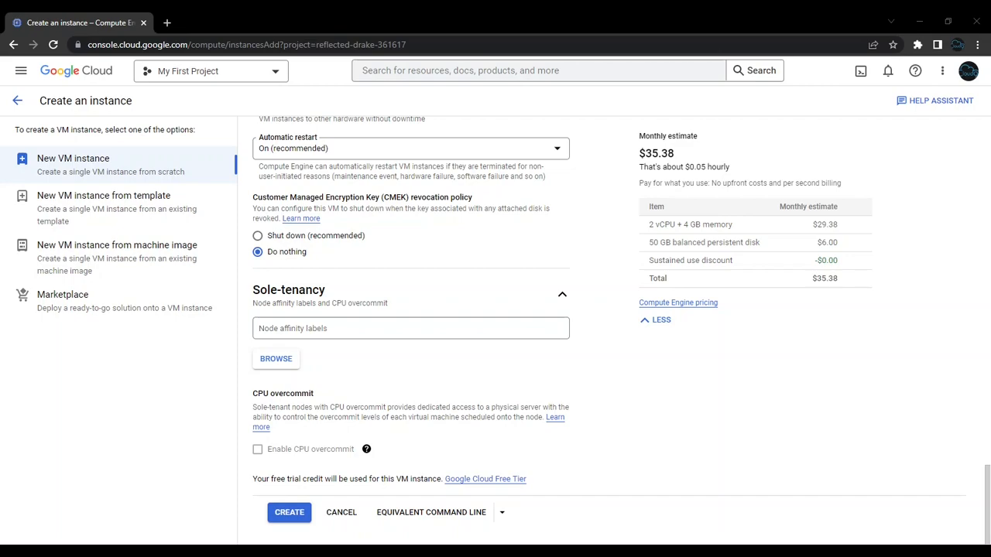
click(395, 358)
click(302, 327)
text(environment:IN:dev)
key(Return)
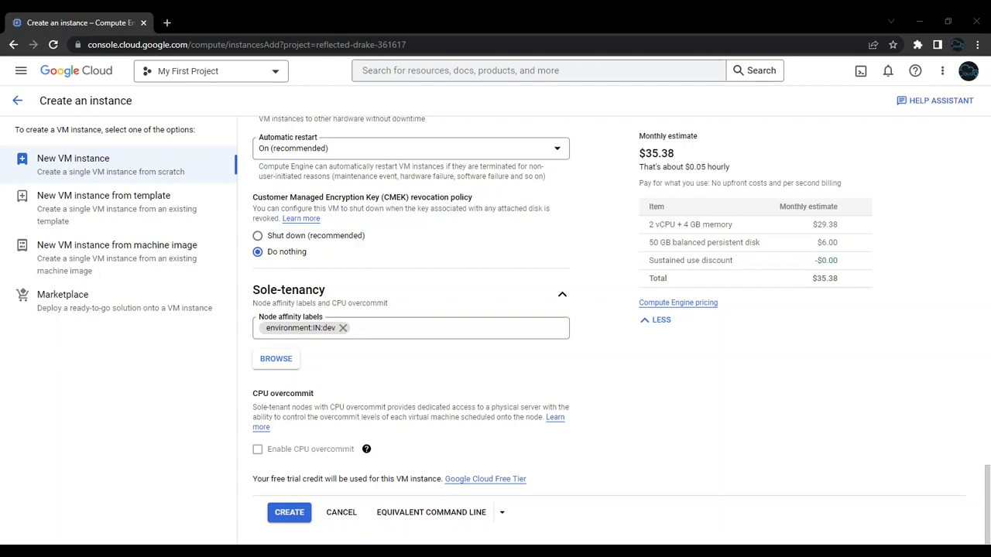
click(403, 330)
text(environment:NOT_IN:prod)
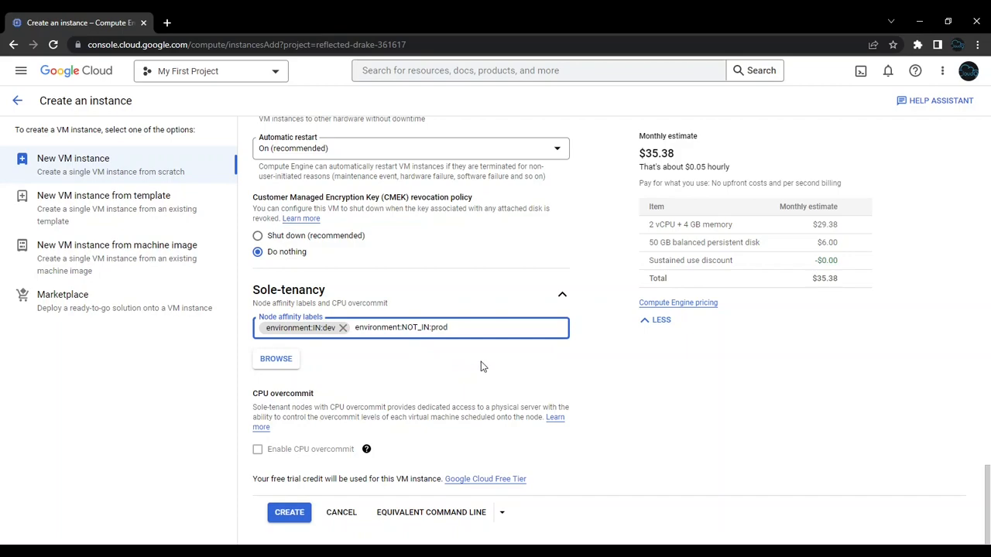
key(Return)
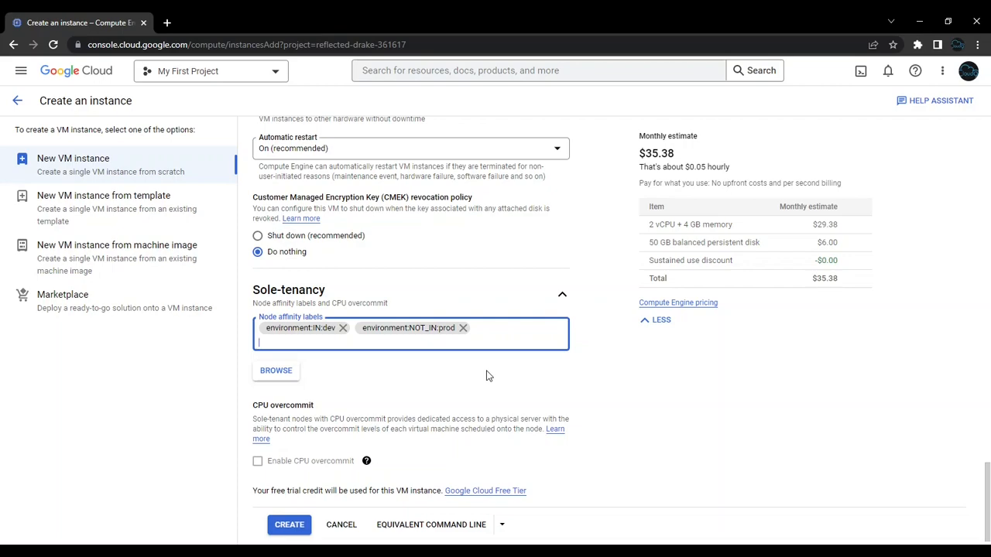
key(BackSpace)
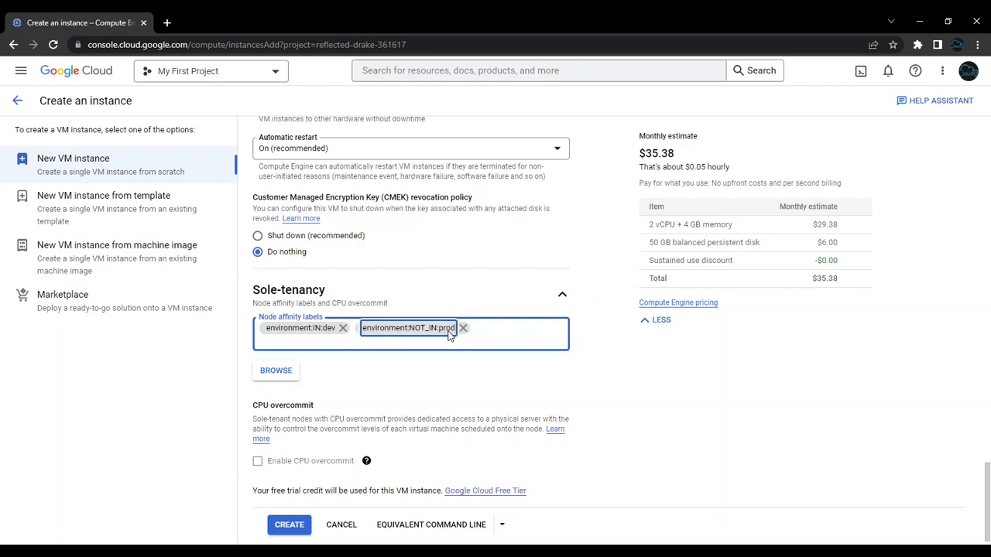
Browse the project's sole-tenant nodes and leave the list without selecting one
click(291, 376)
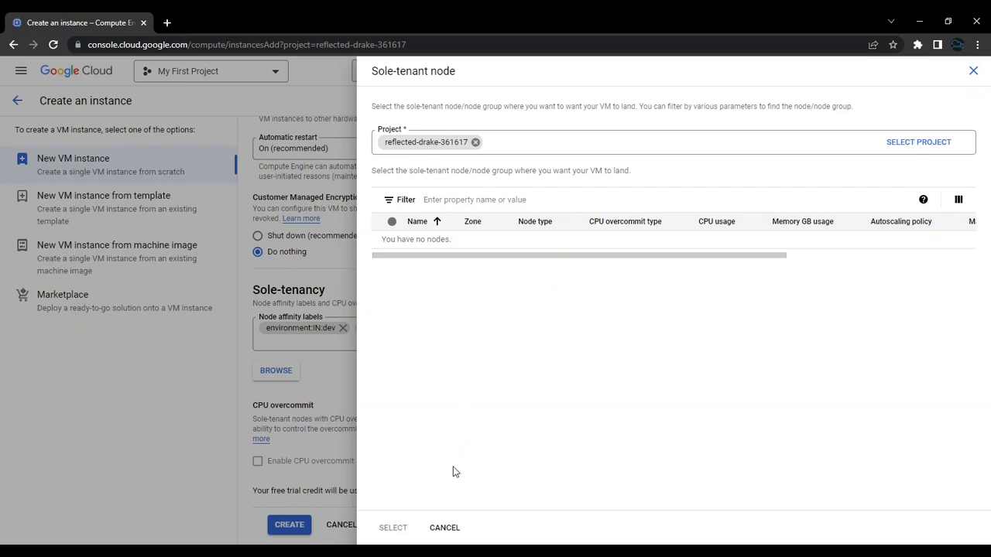
click(445, 528)
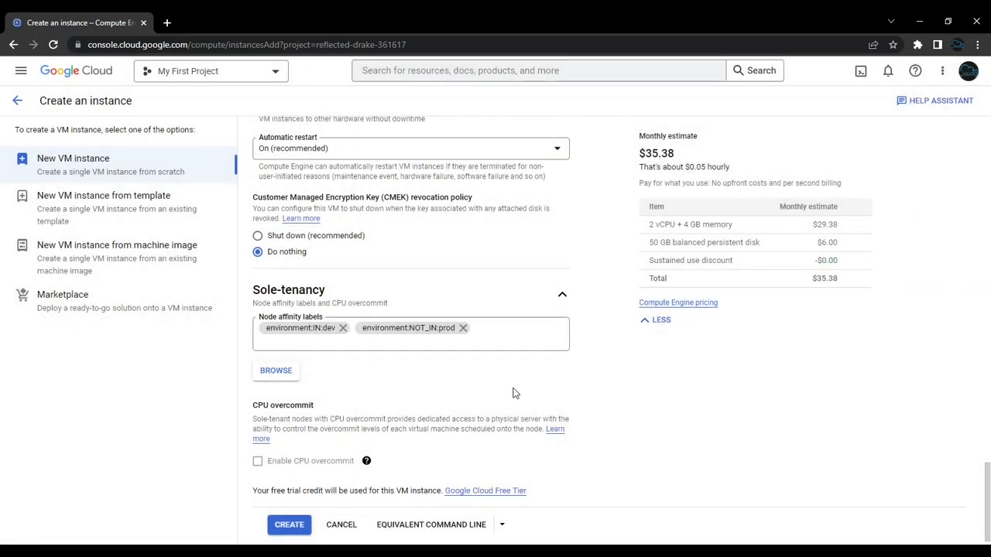
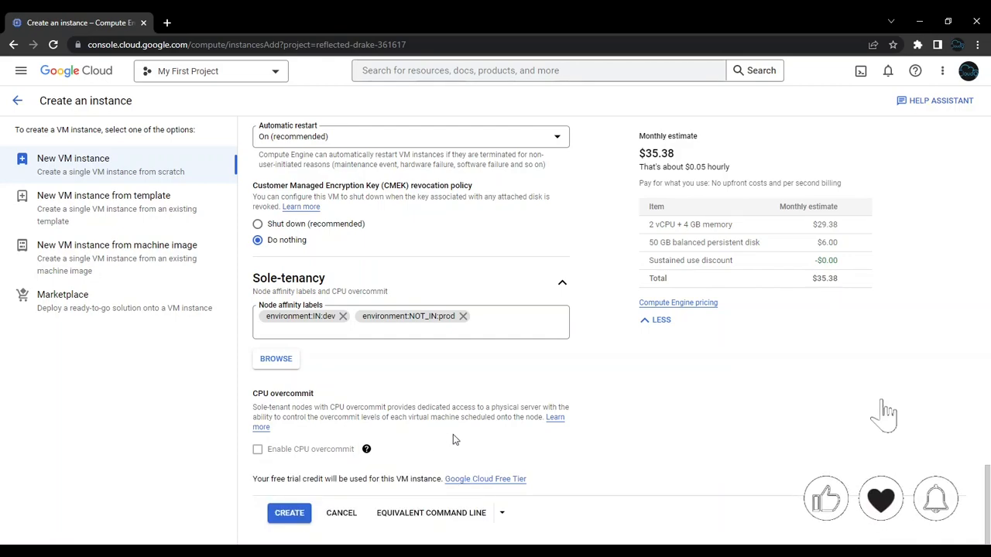
Set the machine type to e2-standard-8 with 8 vCPUs and 32 GB of memory
scroll(453, 440, up, 3)
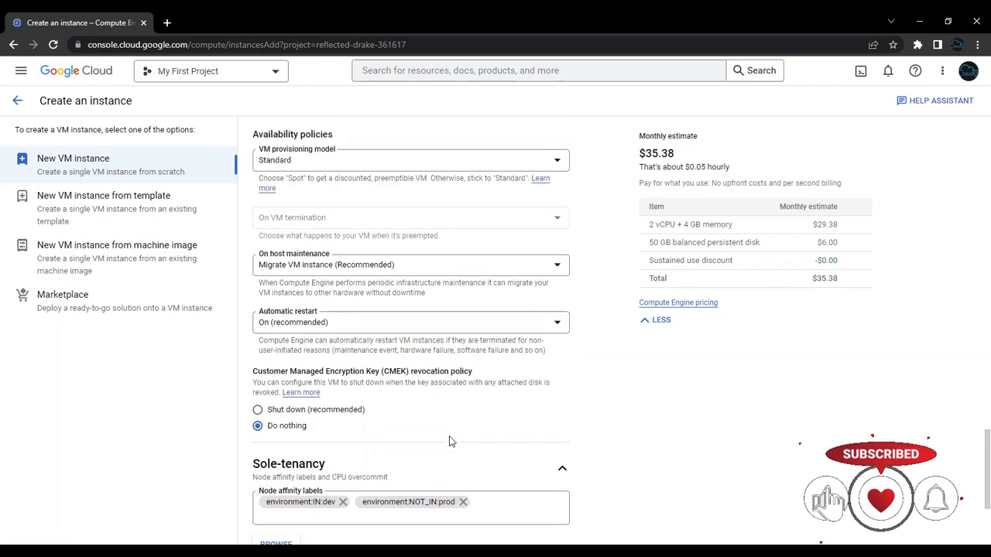
scroll(452, 442, up, 15)
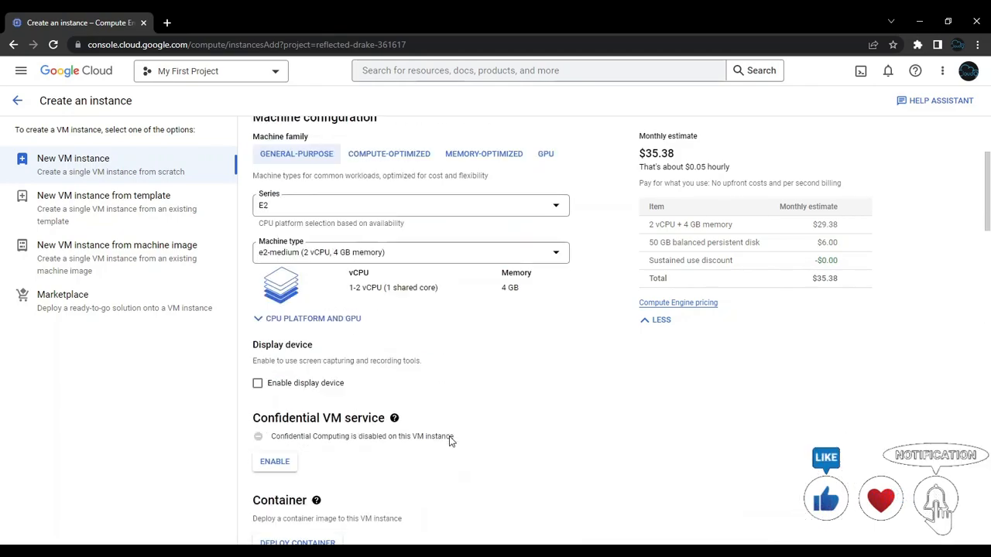
scroll(451, 441, up, 3)
click(465, 440)
scroll(427, 394, down, 3)
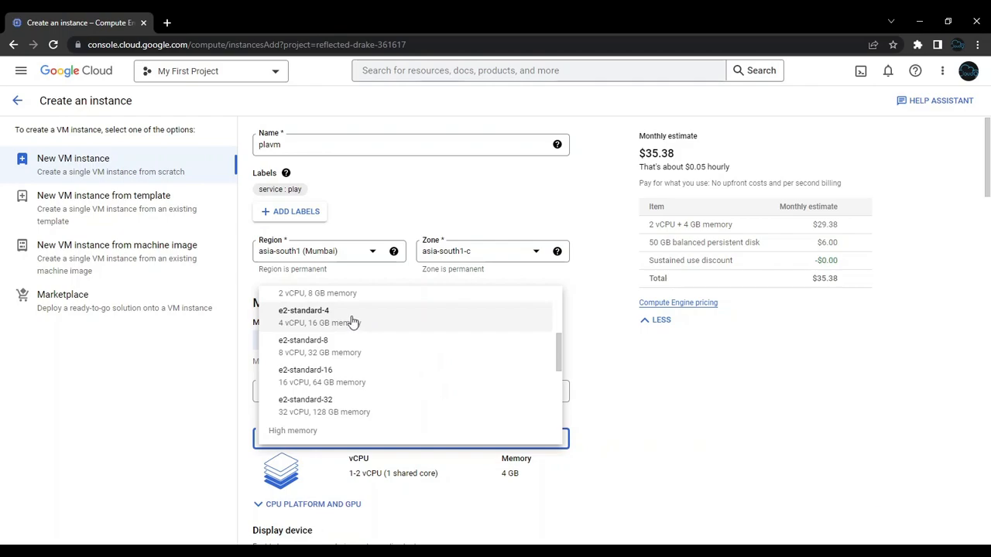
click(352, 355)
Try CPU overcommit with different minimum vCPU allocations and disable it again
scroll(508, 394, down, 15)
scroll(508, 393, down, 10)
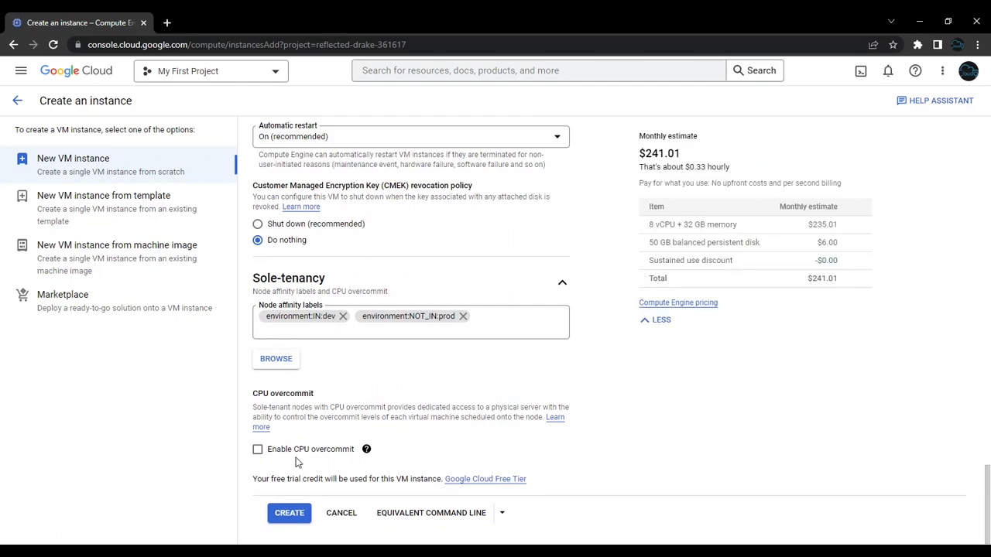
click(258, 449)
scroll(469, 338, down, 2)
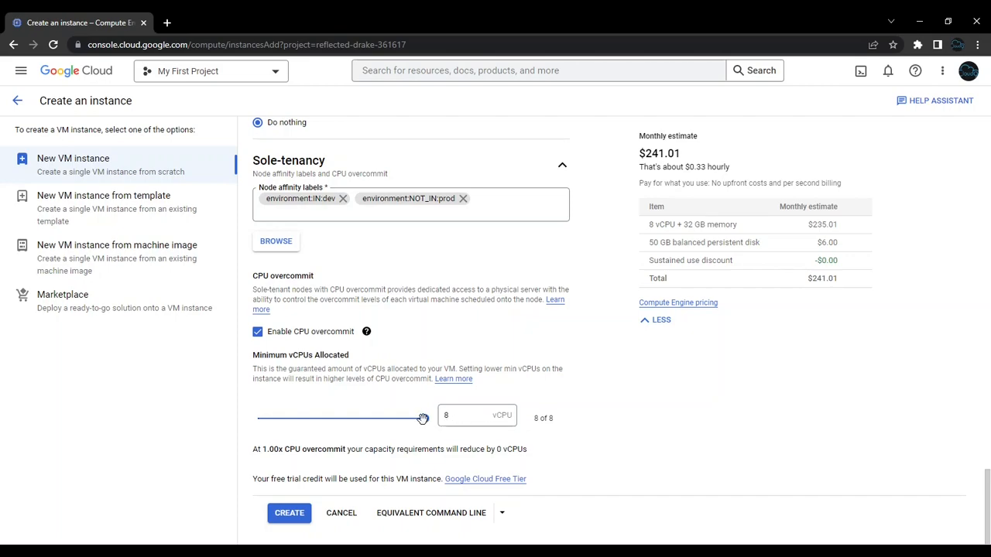
drag(423, 418, 281, 419)
drag(299, 419, 422, 430)
click(354, 414)
drag(339, 414, 254, 420)
click(257, 332)
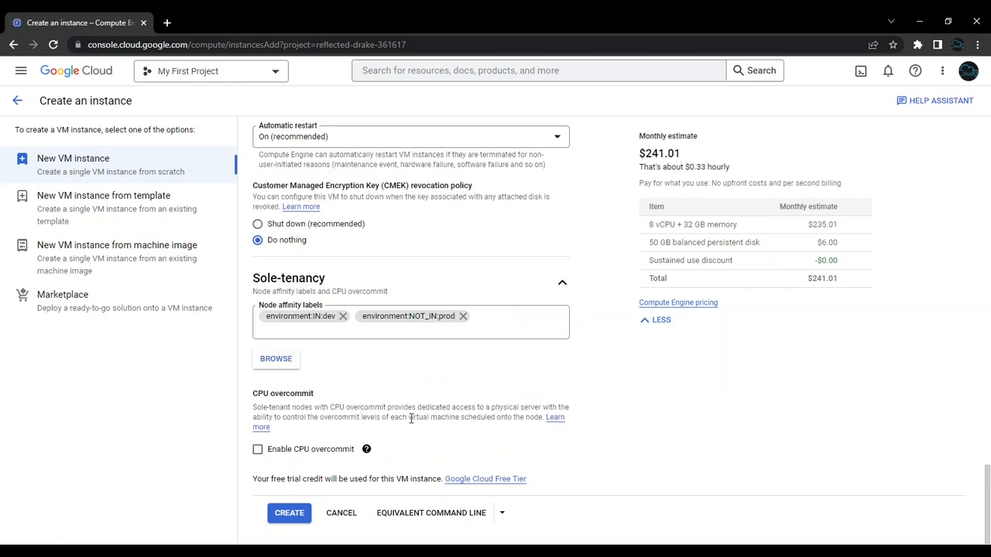
Set the machine type to e2-medium with 2 vCPUs and 4 GB of memory
scroll(417, 434, up, 15)
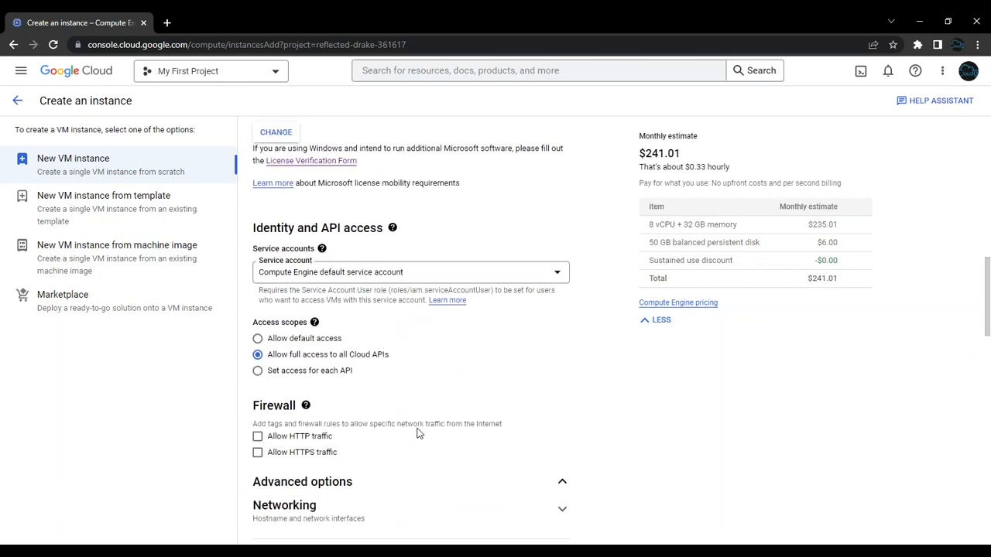
click(418, 379)
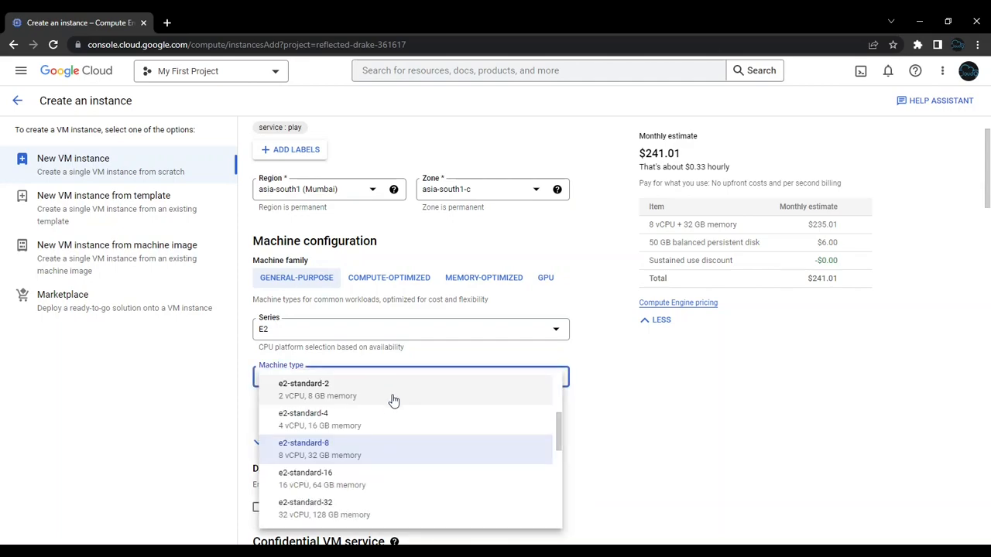
click(433, 504)
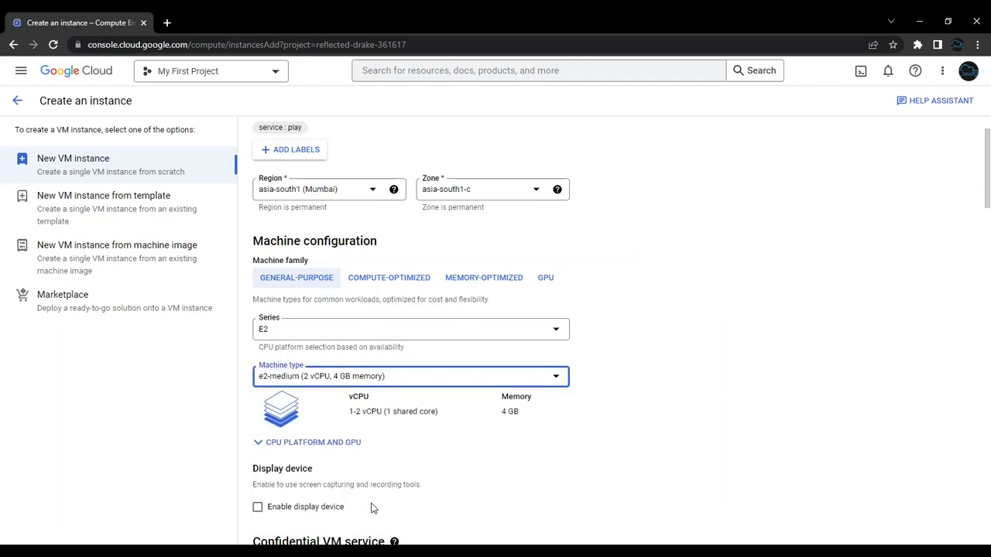
Remove both node affinity labels, environment:NOT_IN:prod and environment:IN:dev, from the sole-tenancy settings
scroll(534, 465, down, 15)
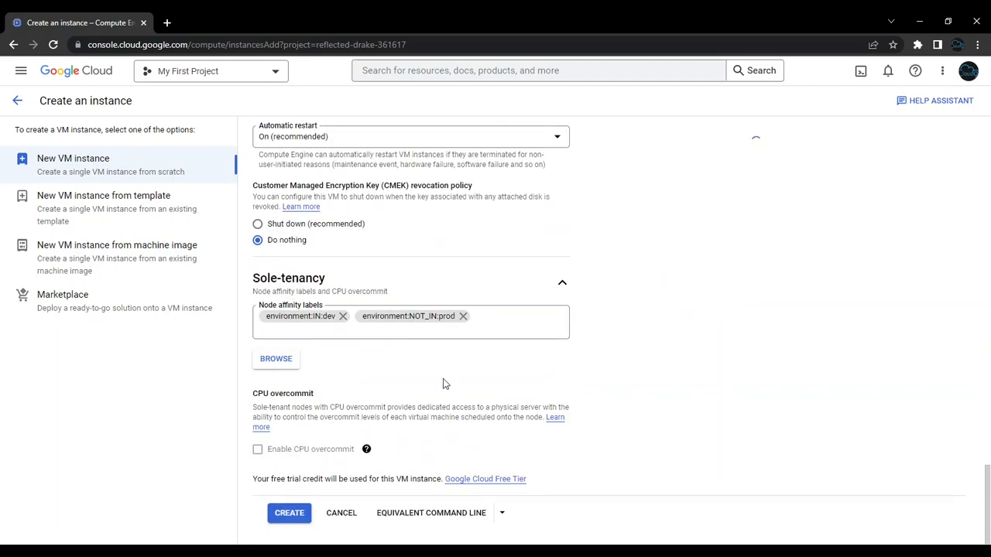
click(463, 316)
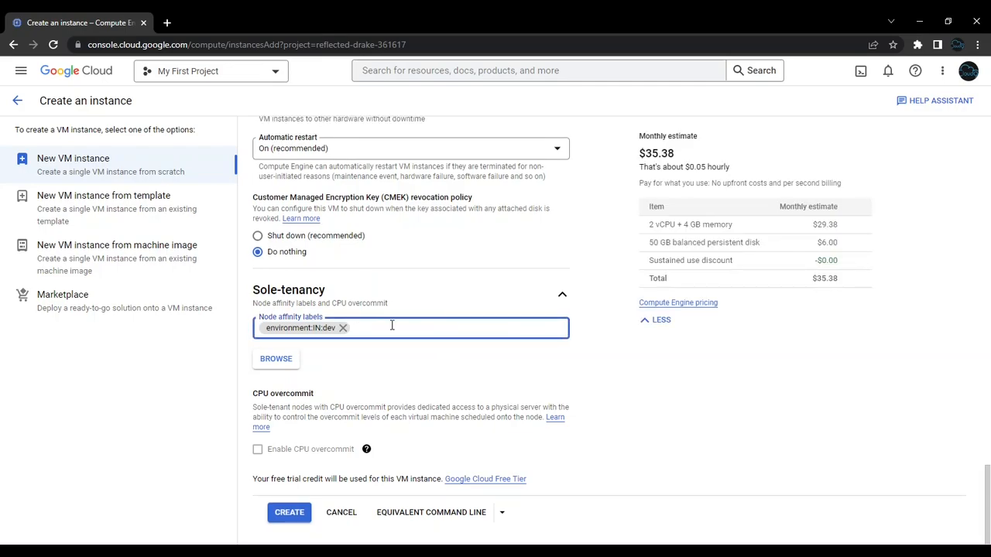
click(342, 328)
click(601, 348)
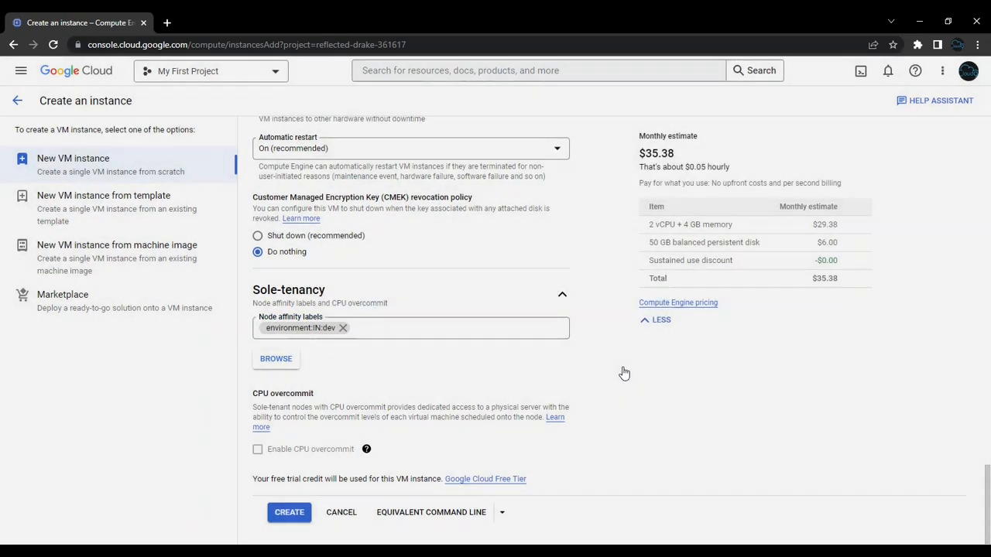
Review the equivalent gcloud command line and REST request for the configured VM, closing each without copying it
click(432, 514)
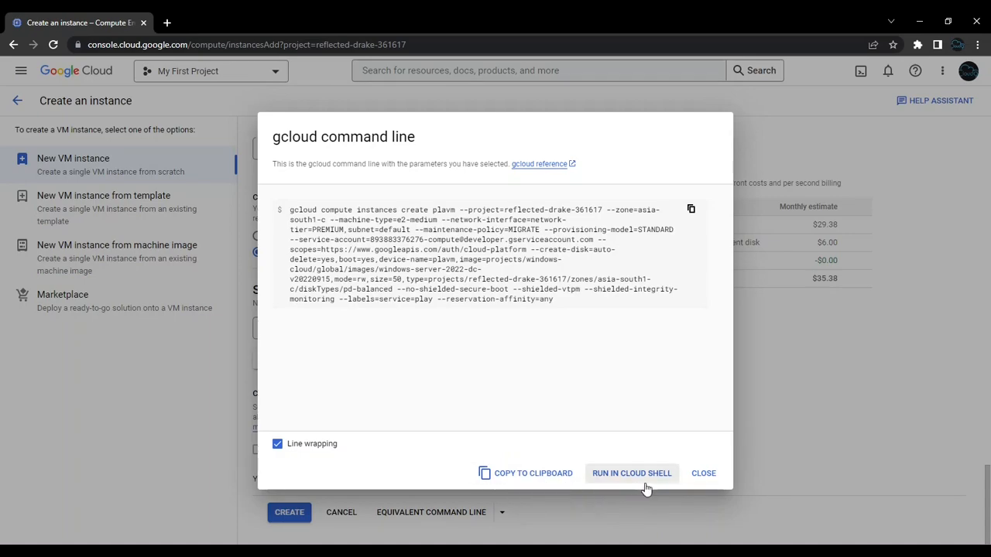
click(707, 475)
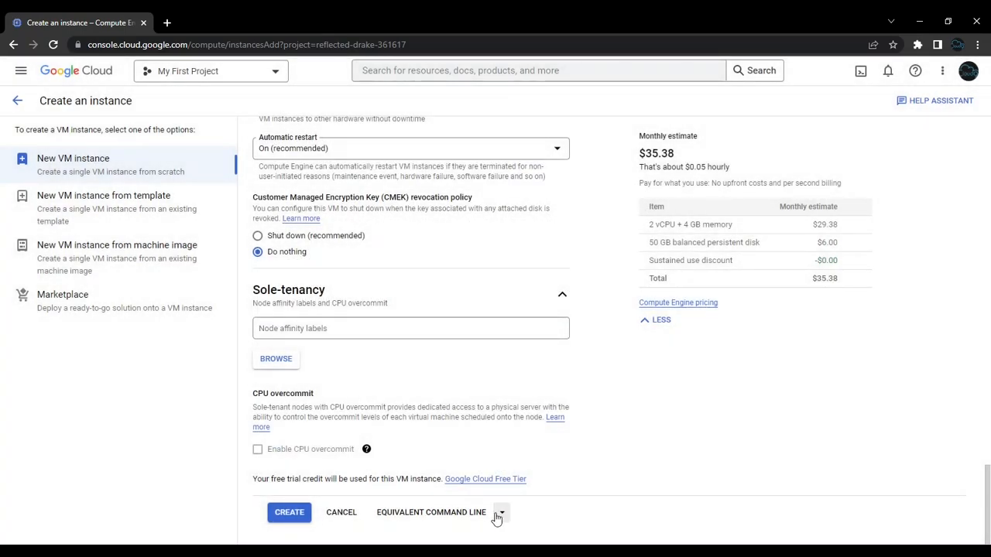
click(499, 515)
click(535, 487)
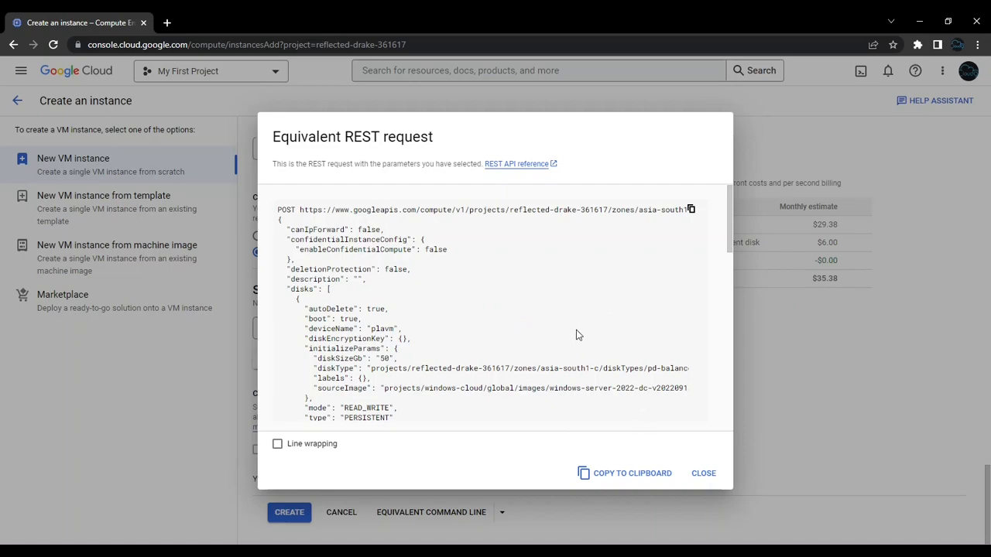
scroll(551, 326, down, 10)
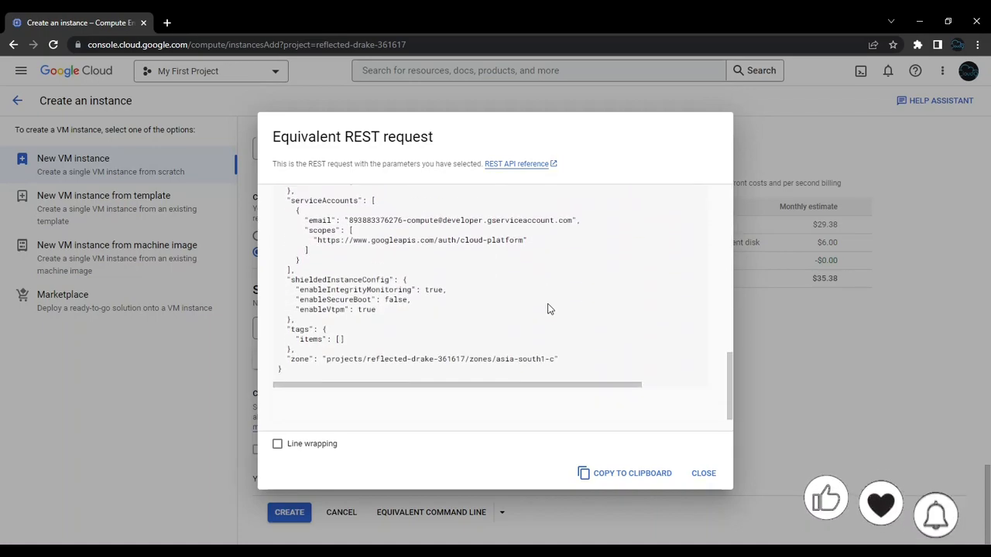
scroll(542, 306, up, 2)
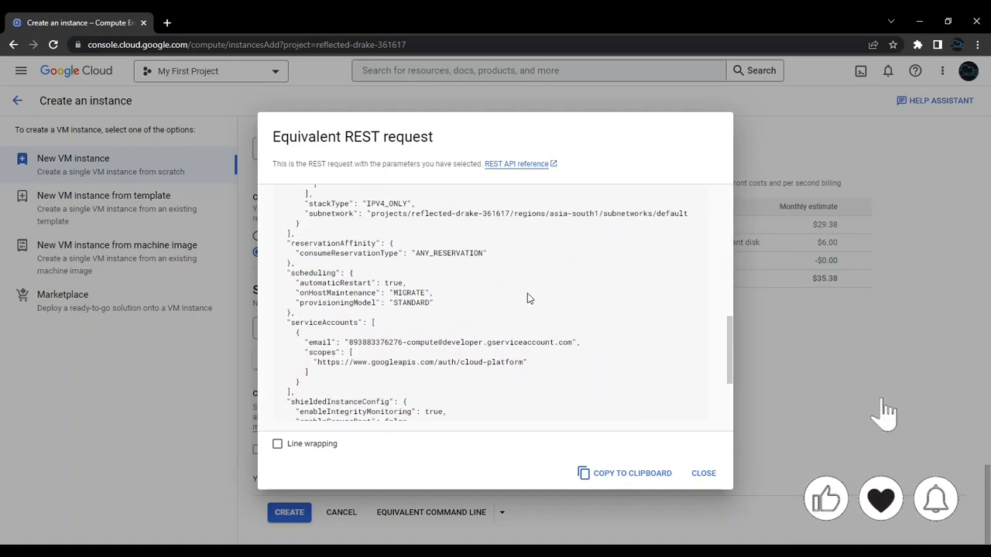
click(703, 475)
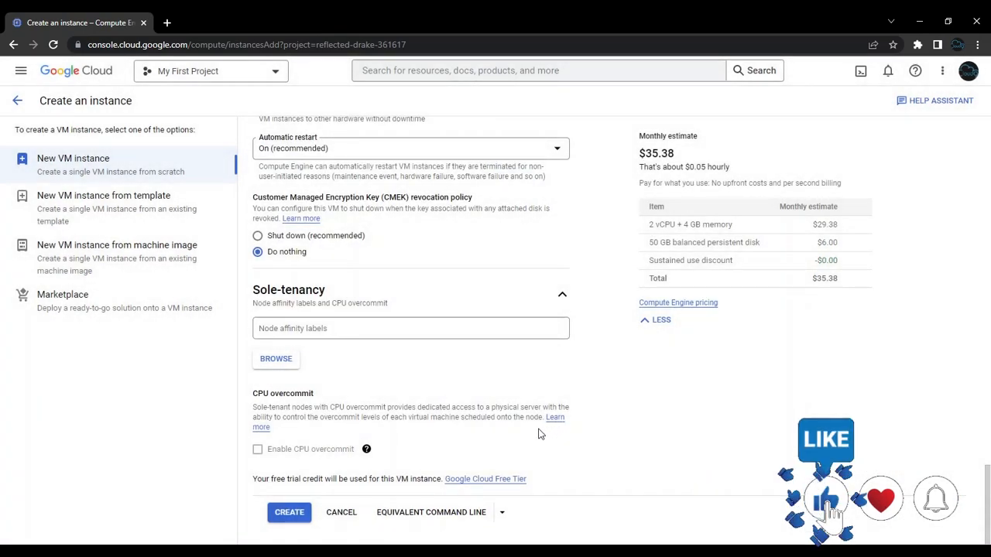
Create the VM instance with the configured settings
click(290, 513)
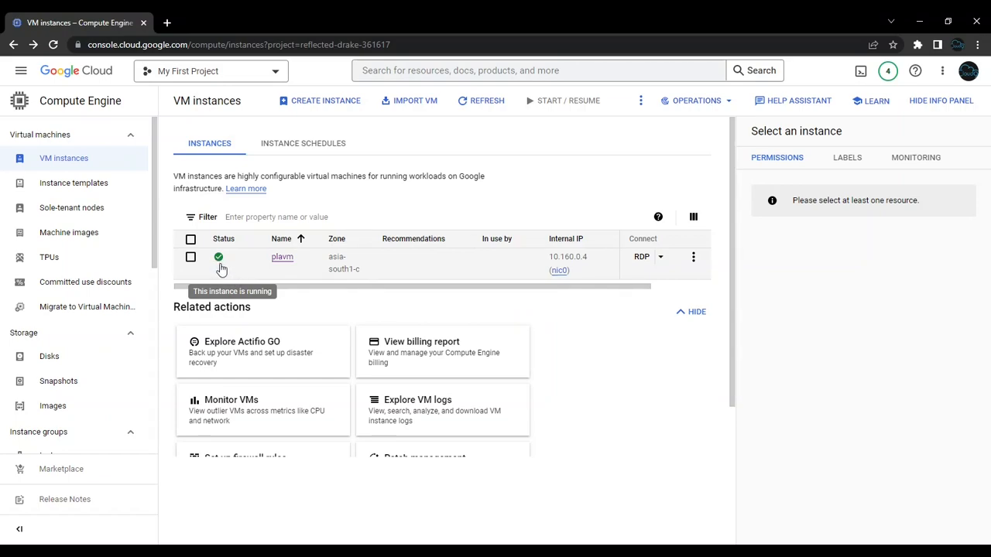
Examine the RDP connection options and the available instance actions for plavm without choosing any
click(662, 261)
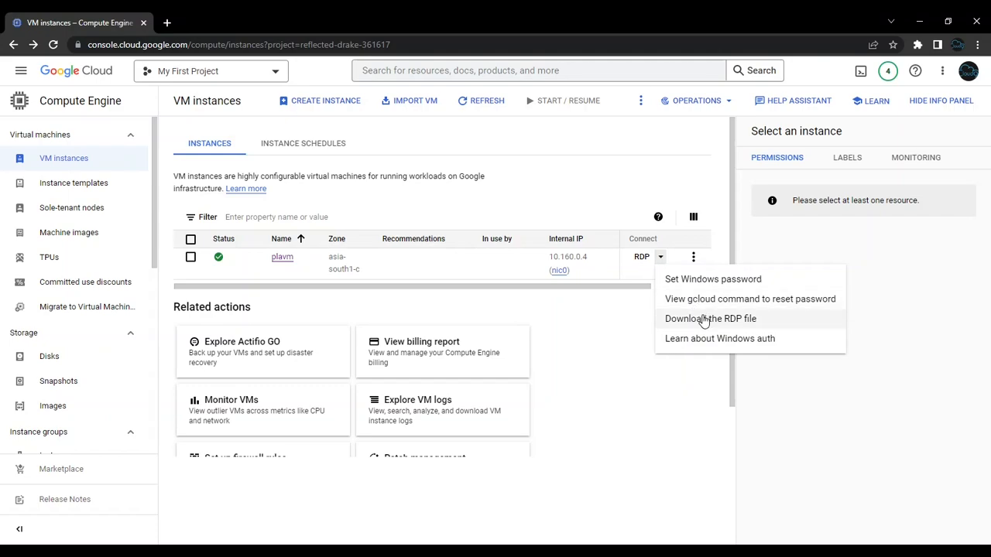
click(699, 367)
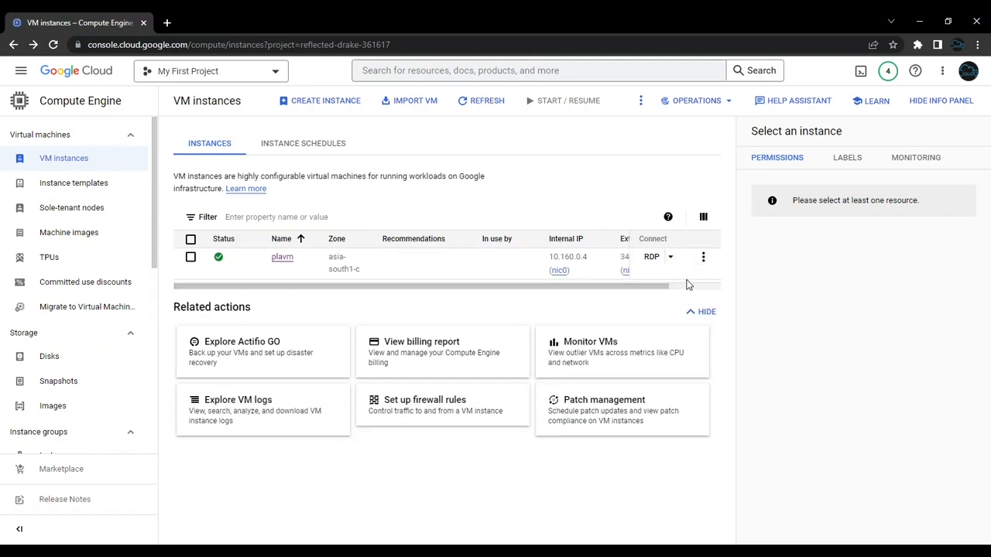
click(704, 260)
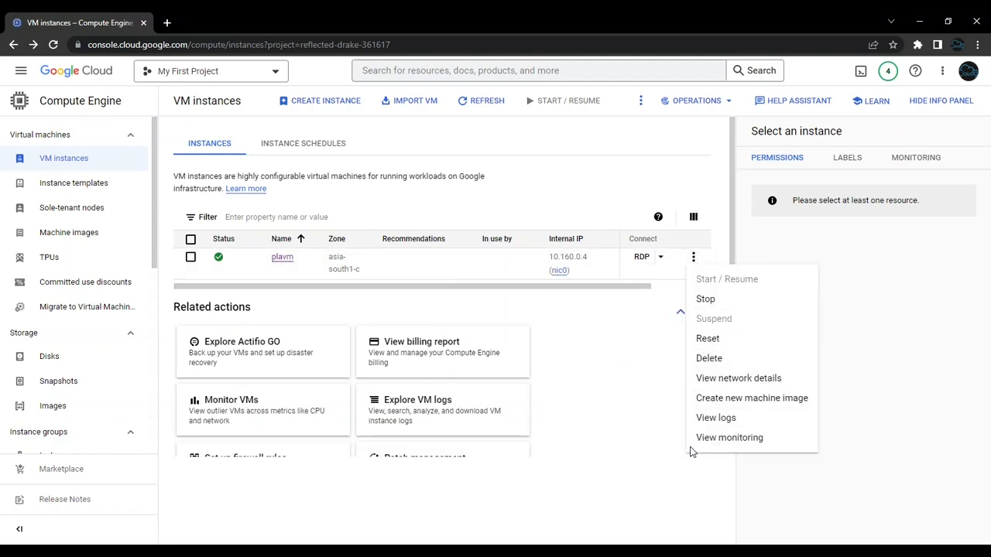
click(611, 424)
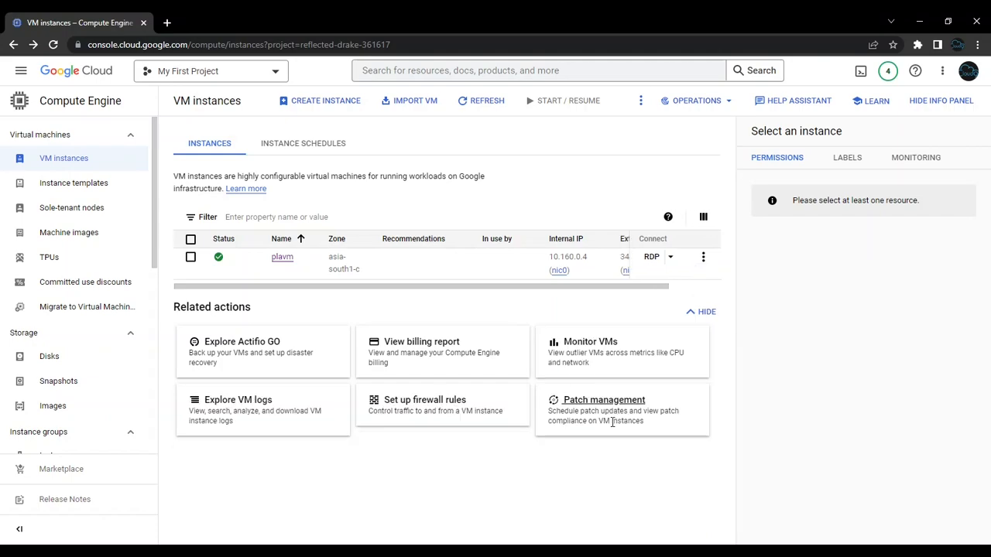
Open the details of the plavm instance and review its basic information, machine configuration, disks and security settings
click(282, 258)
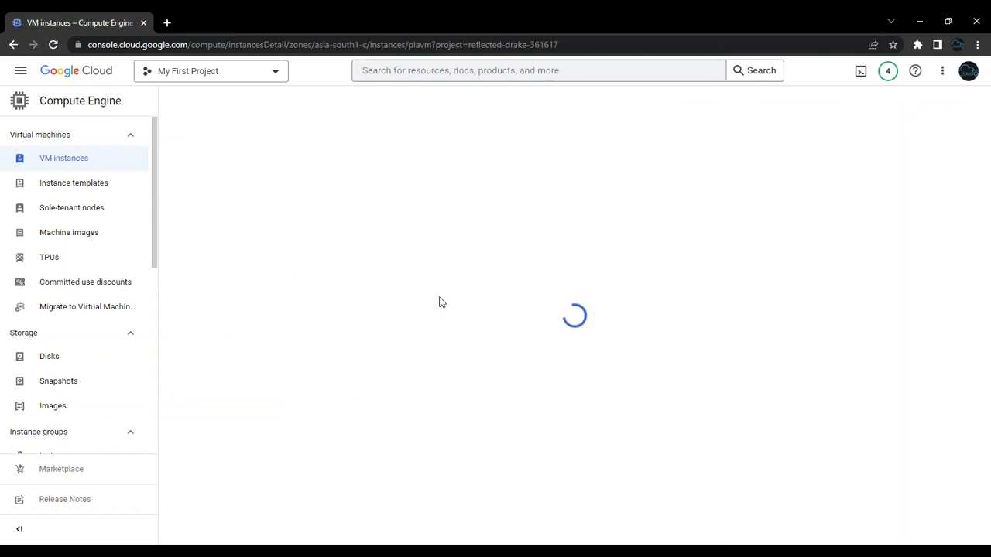
scroll(480, 261, down, 7)
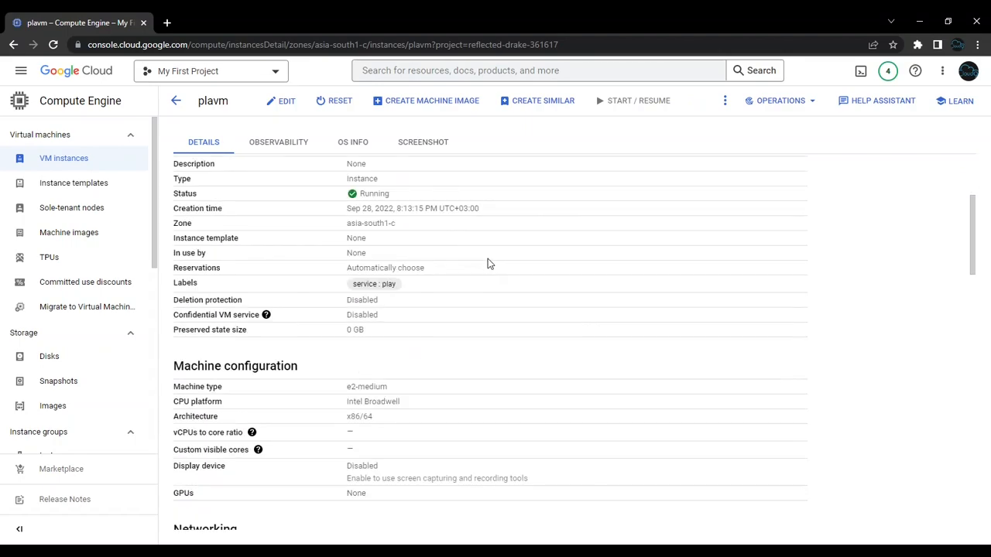
scroll(489, 266, down, 10)
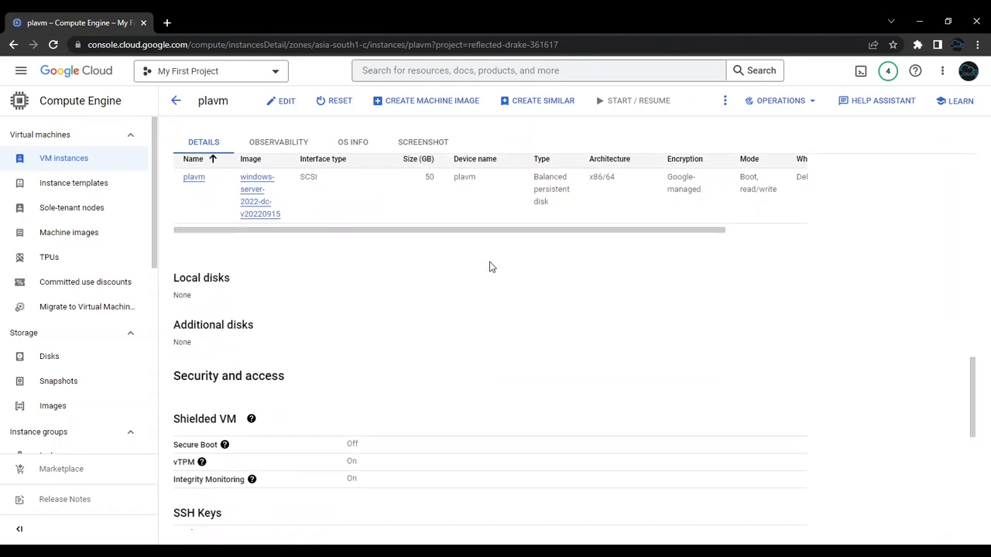
scroll(490, 267, up, 15)
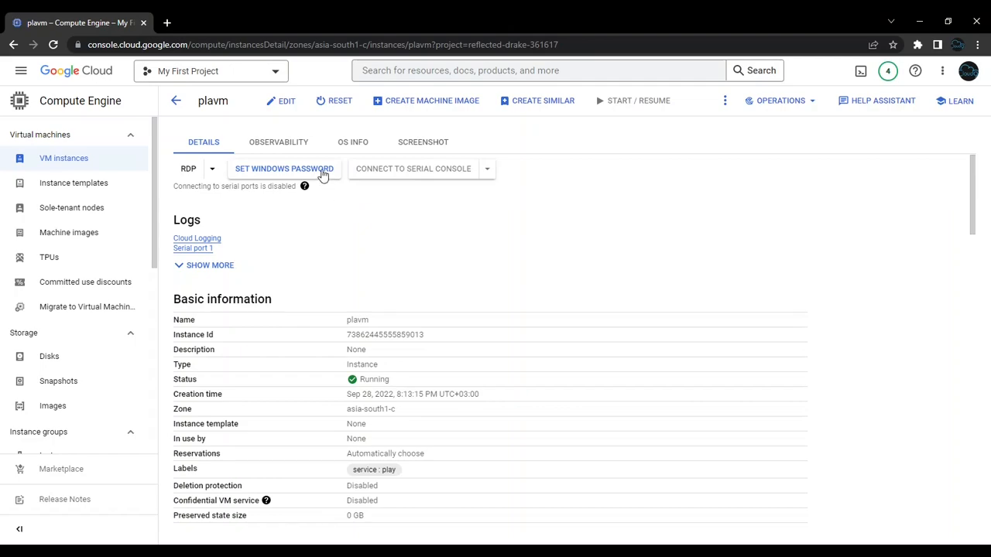
Generate a new Windows password on plavm for the username gcpvmuser and copy the generated password
click(324, 171)
click(404, 333)
key(BackSpace)
key(BackSpace)
key(BackSpace)
key(BackSpace)
key(BackSpace)
key(BackSpace)
key(BackSpace)
key(BackSpace)
key(BackSpace)
key(BackSpace)
key(BackSpace)
key(BackSpace)
key(BackSpace)
text(gcpvm)
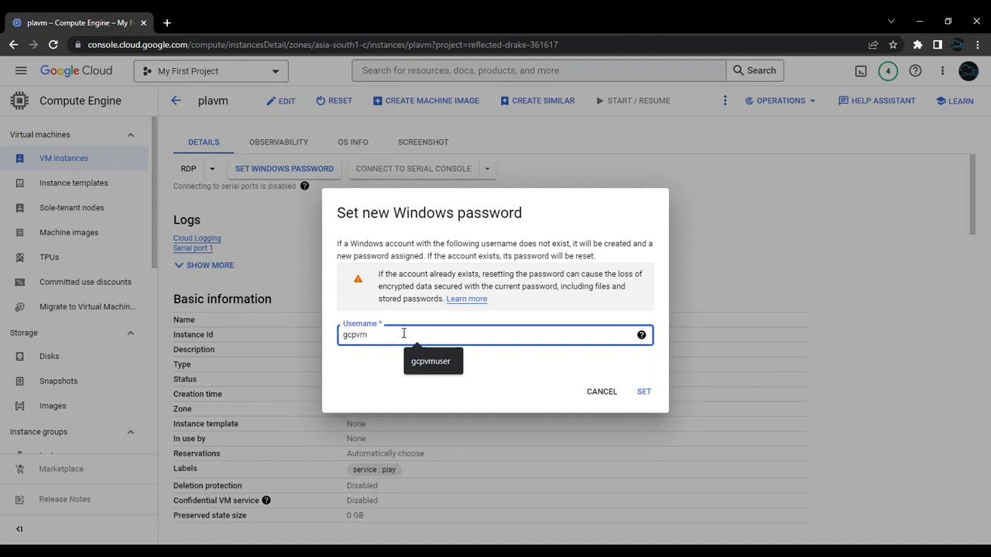
text(user)
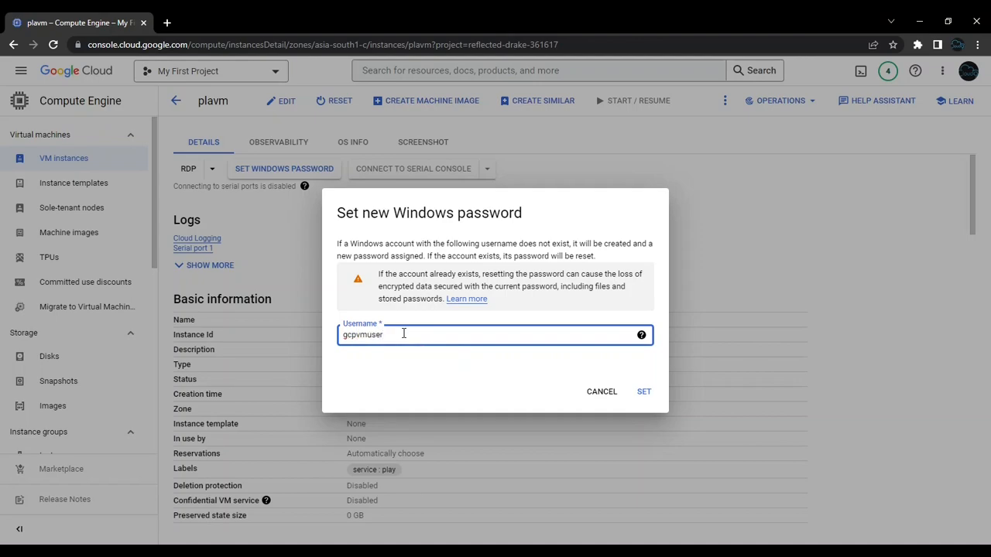
click(642, 394)
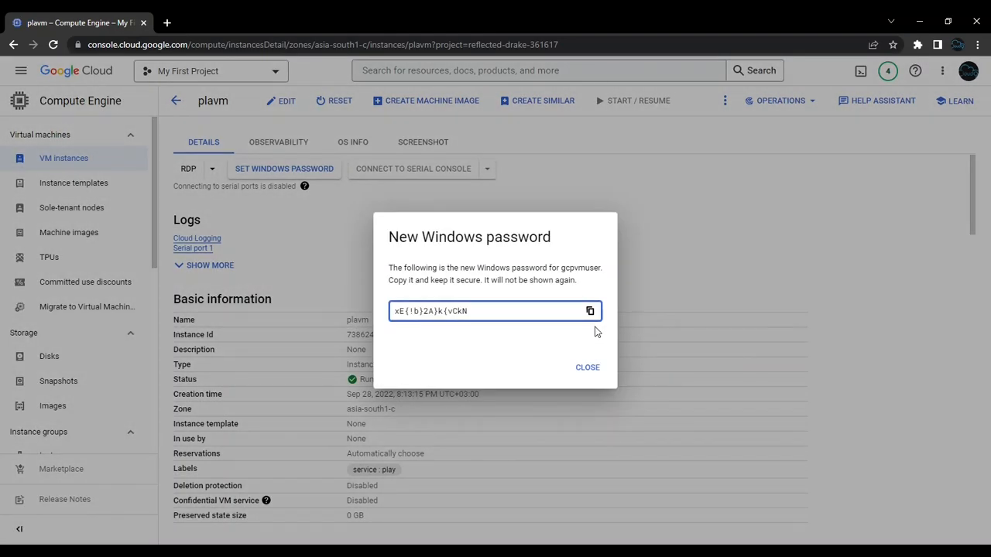
click(590, 310)
click(589, 370)
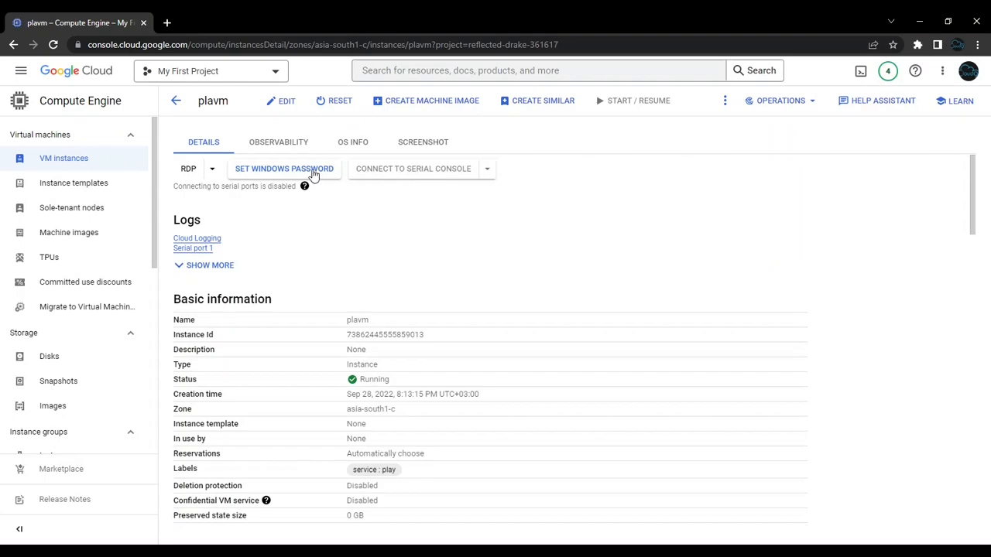
Download the RDP file for plavm and open it to start the remote desktop connection
click(213, 171)
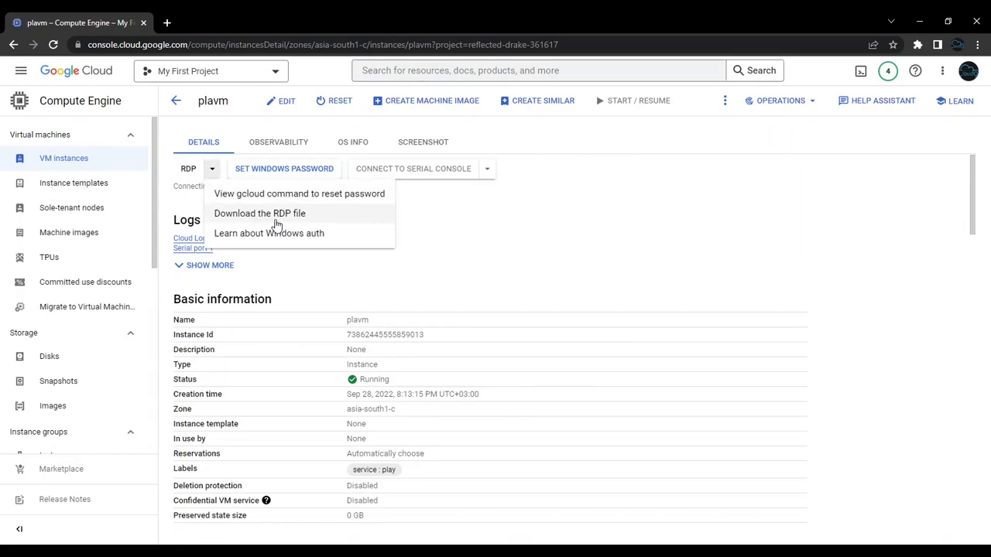
click(334, 222)
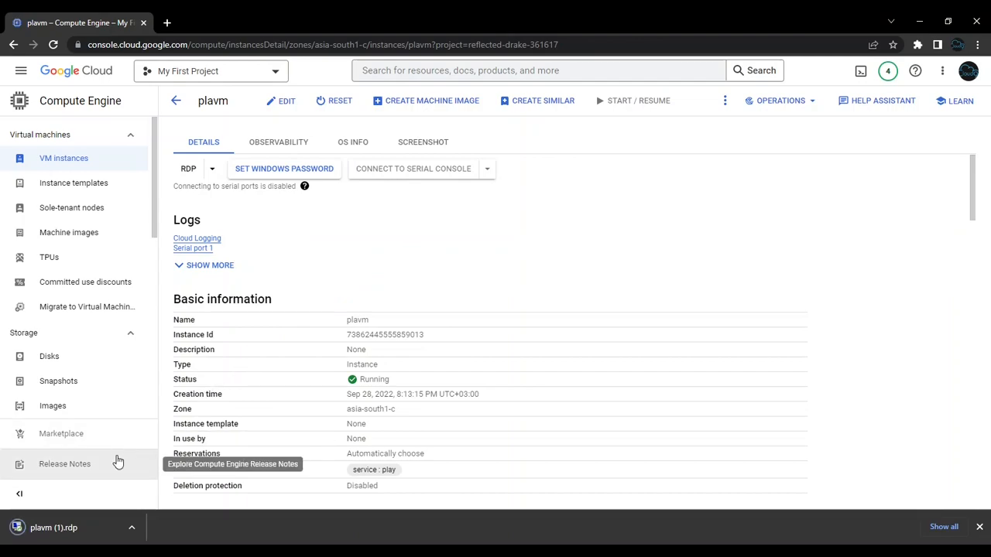
click(131, 527)
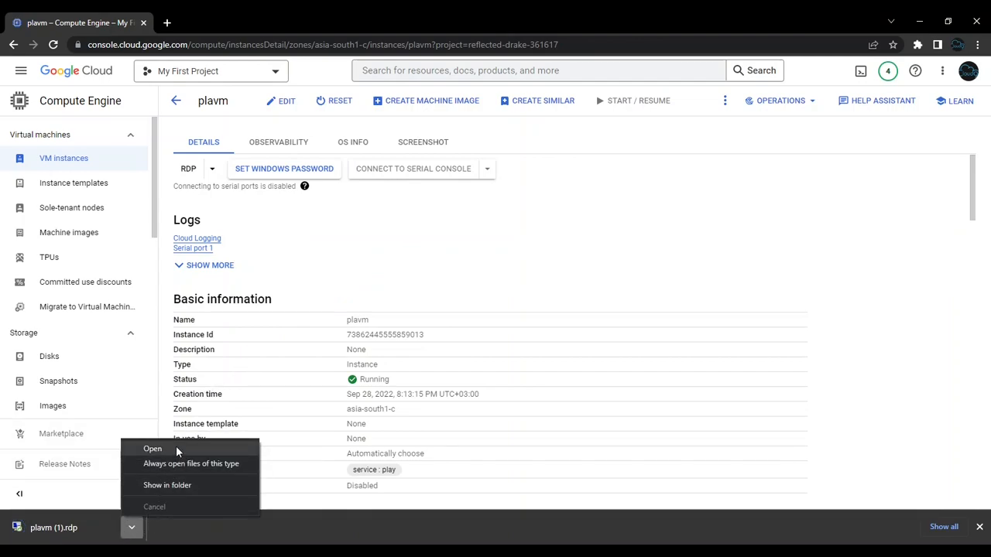
click(153, 449)
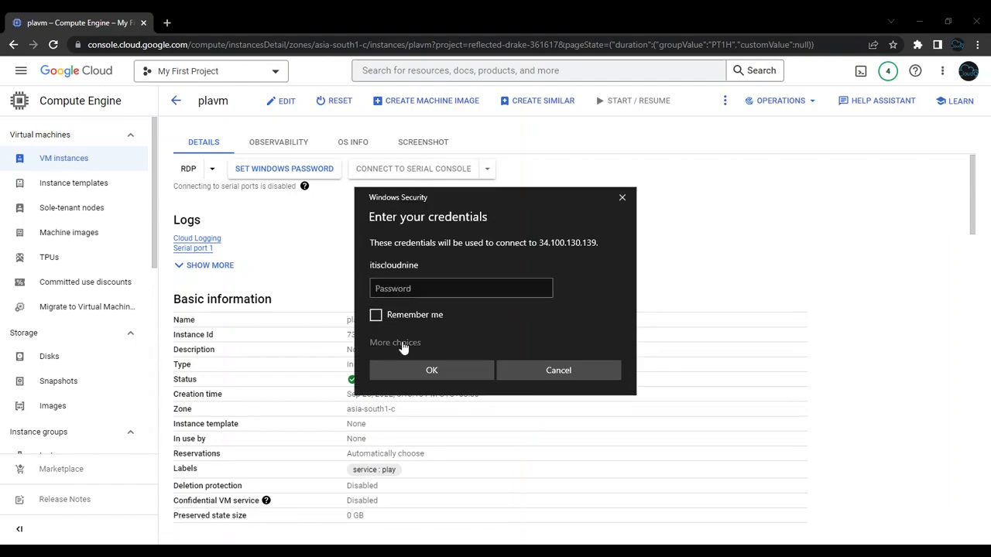
Sign in to the remote desktop with a different account, gcpvmuser, pasting the copied account password, and accept the unverified certificate
click(397, 343)
click(391, 412)
text(gcpvmuser)
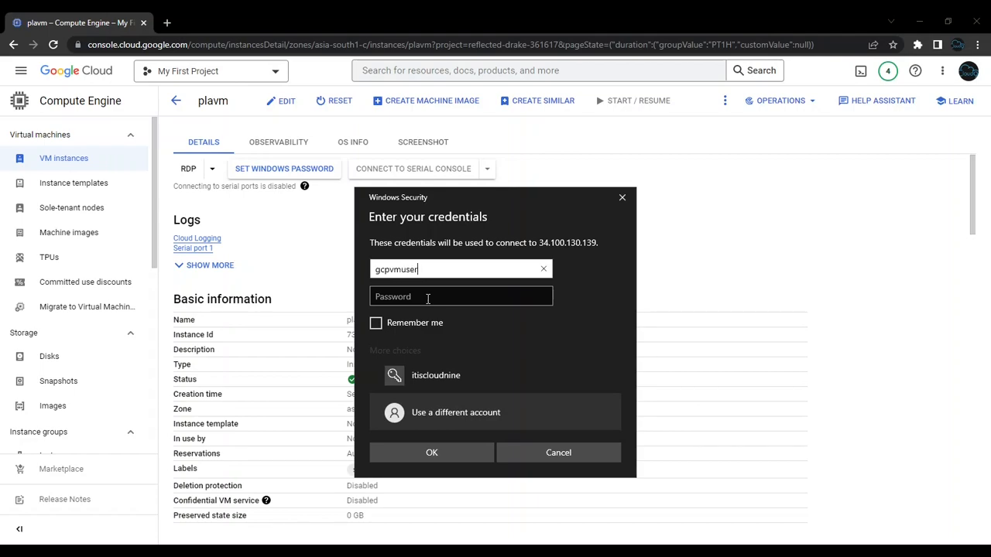
click(427, 299)
key(ctrl+v)
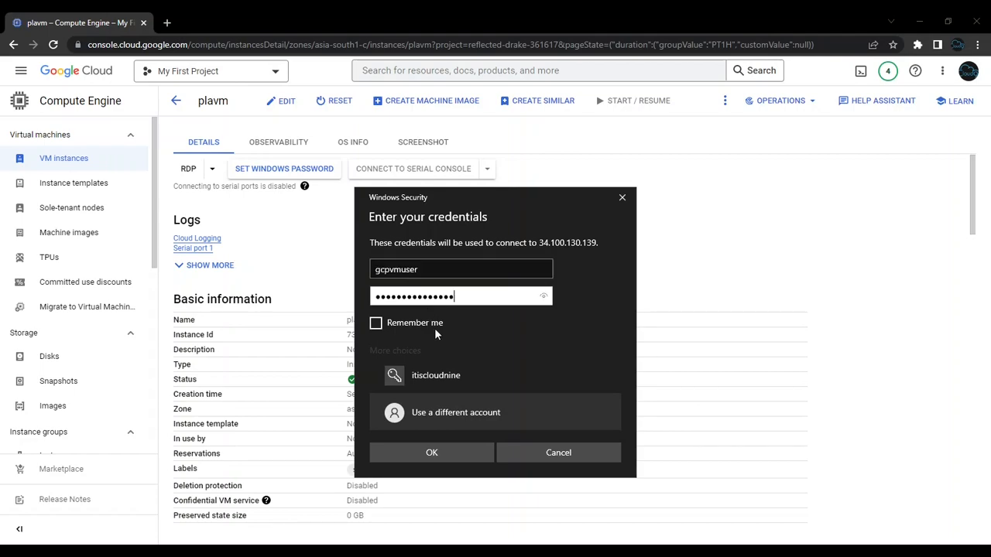
click(454, 462)
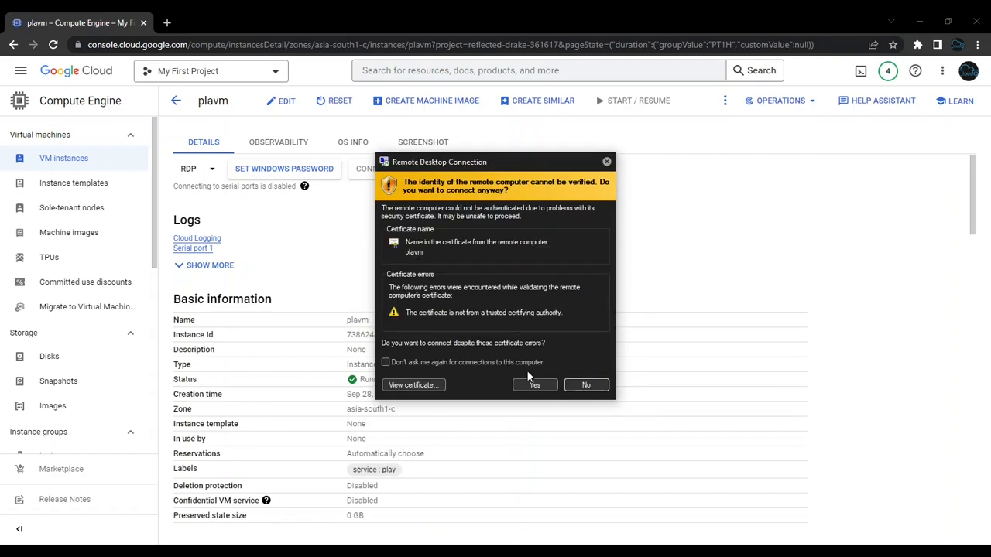
click(535, 385)
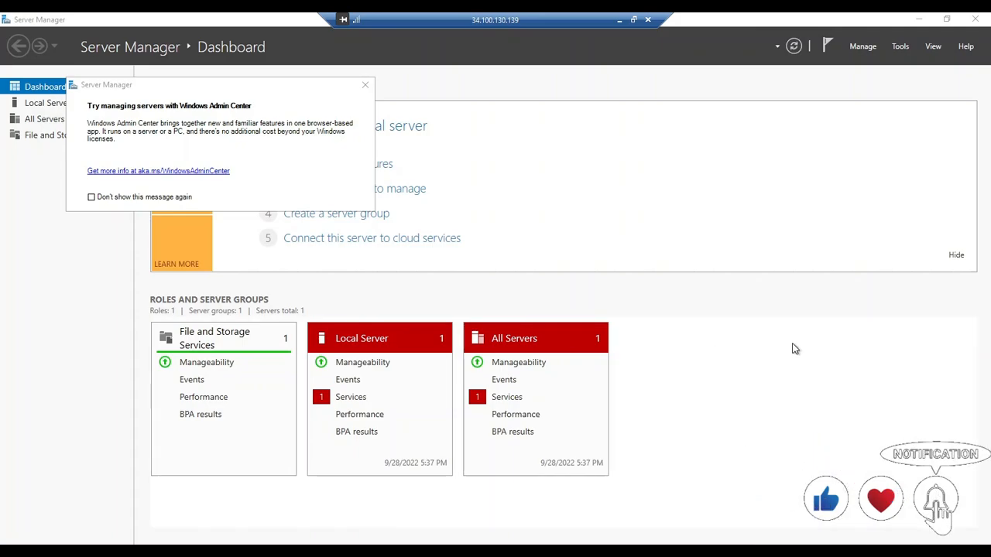
Dismiss the Windows Admin Center message in the remote session and minimize Server Manager to show the desktop
click(478, 179)
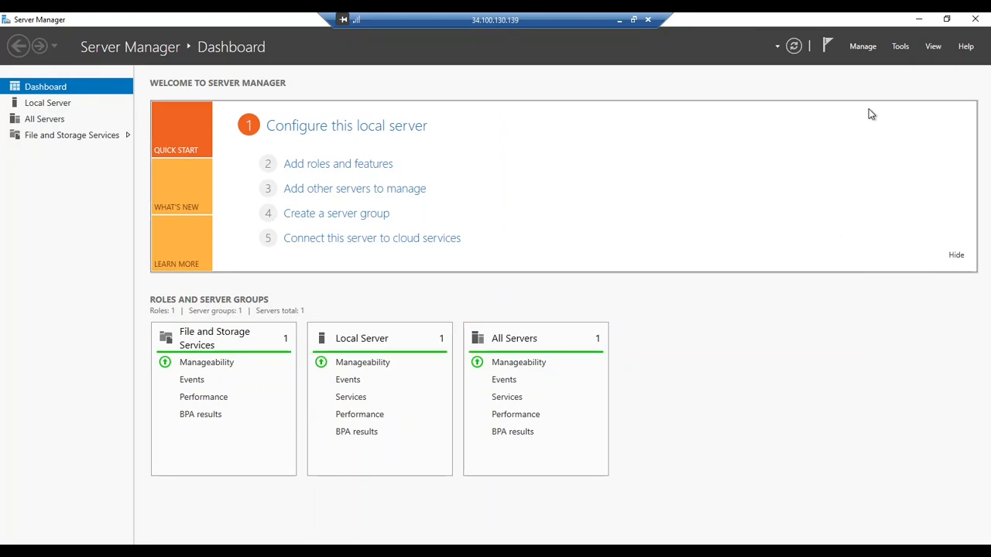
click(918, 20)
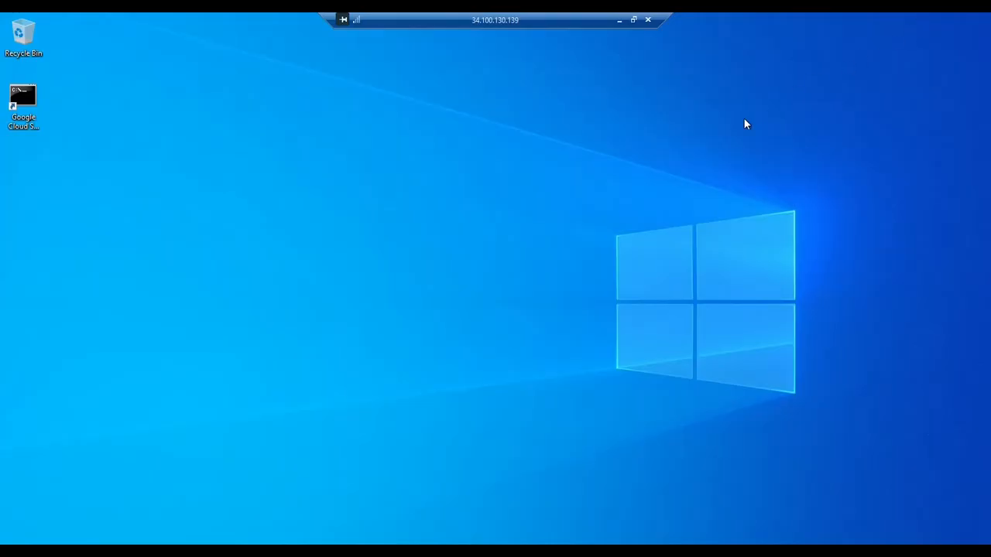